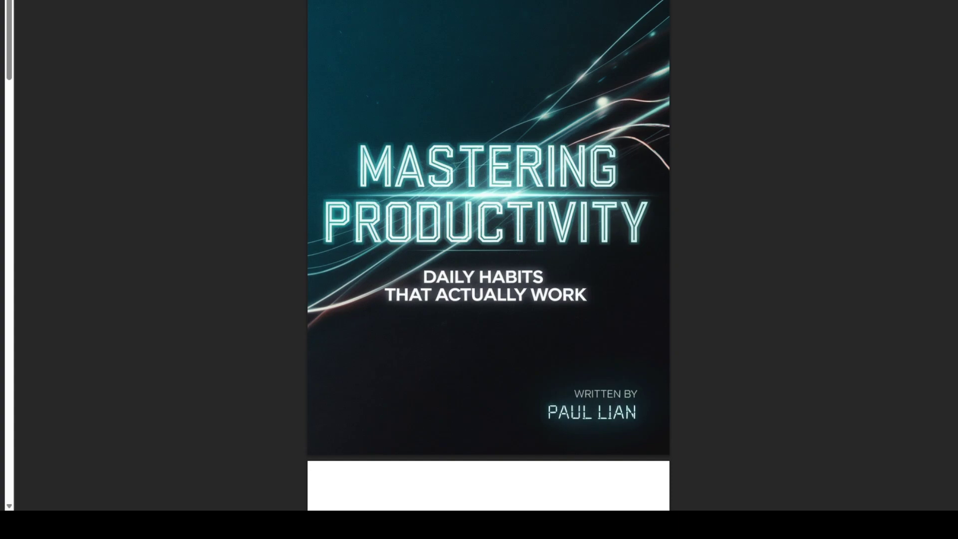
Scroll through The Spiritual Disciplines PDF to page 13, where Chapter 1's characteristics are listed.
scroll(489, 249, "down", 15)
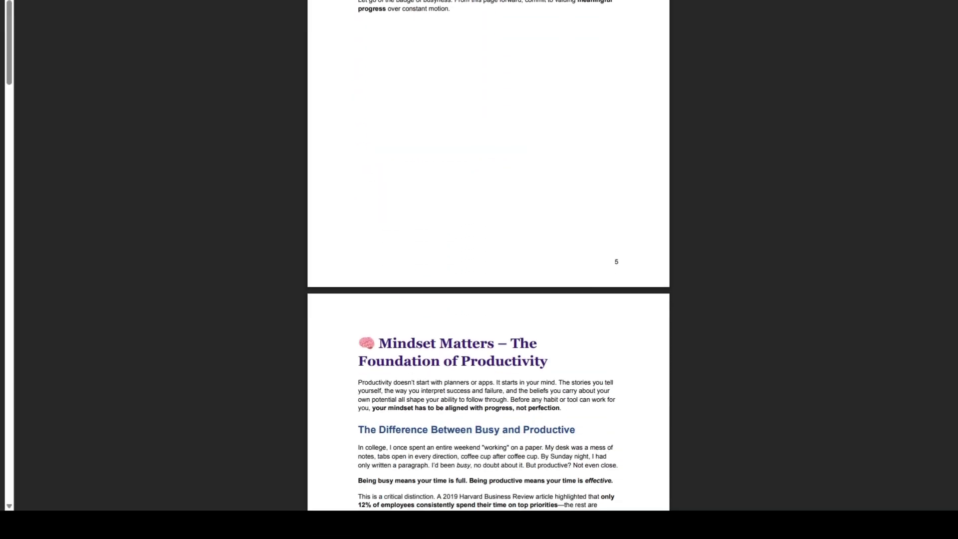
scroll(489, 249, "down", 12)
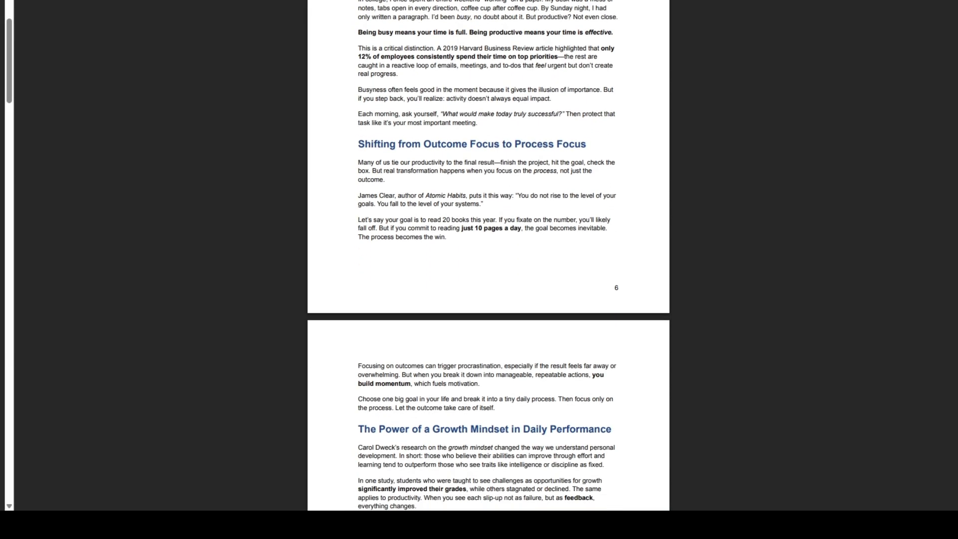
scroll(489, 249, "down", 12)
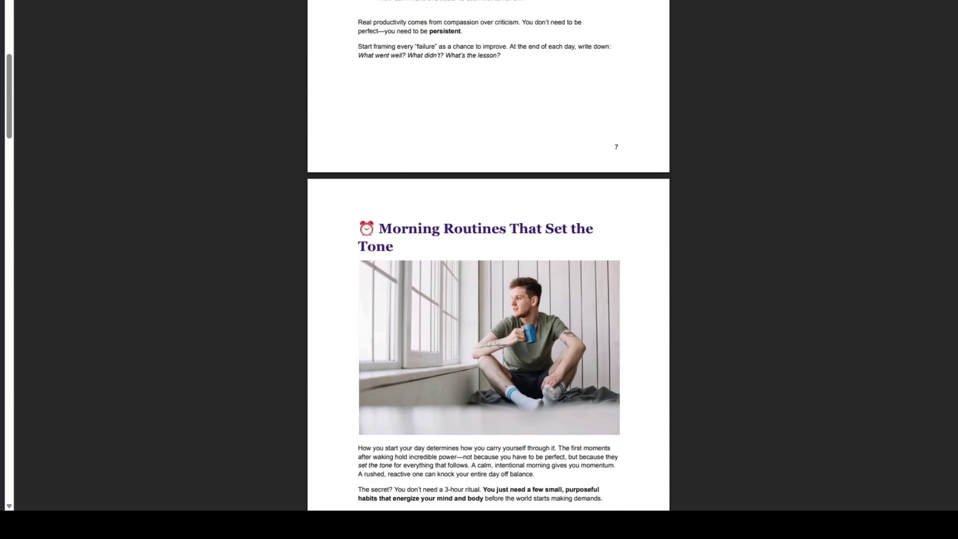
scroll(488, 250, "down", 10)
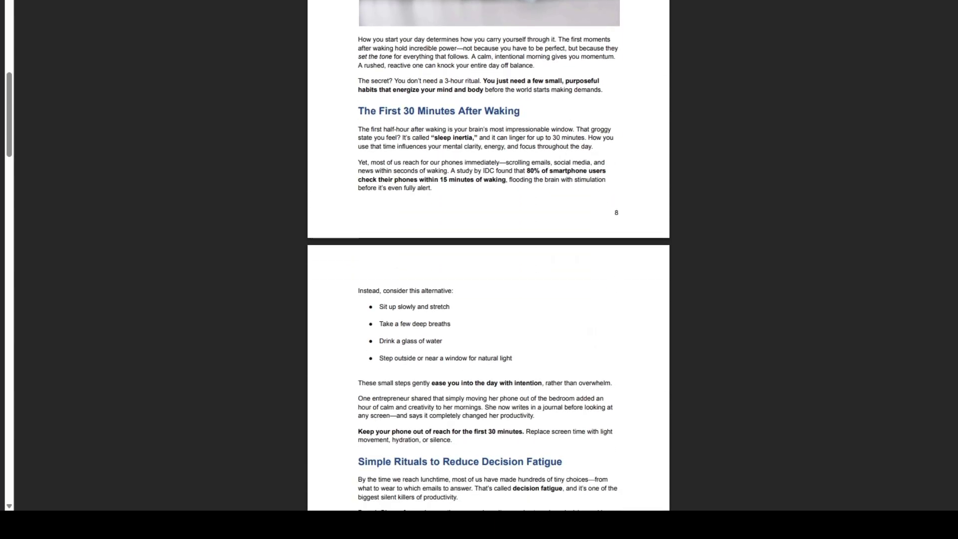
scroll(489, 249, "down", 8)
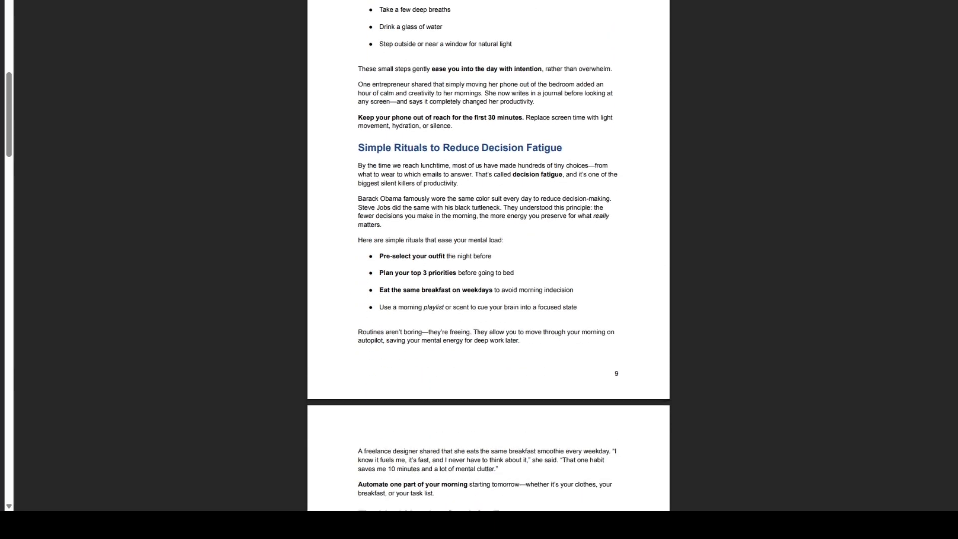
scroll(489, 249, "down", 14)
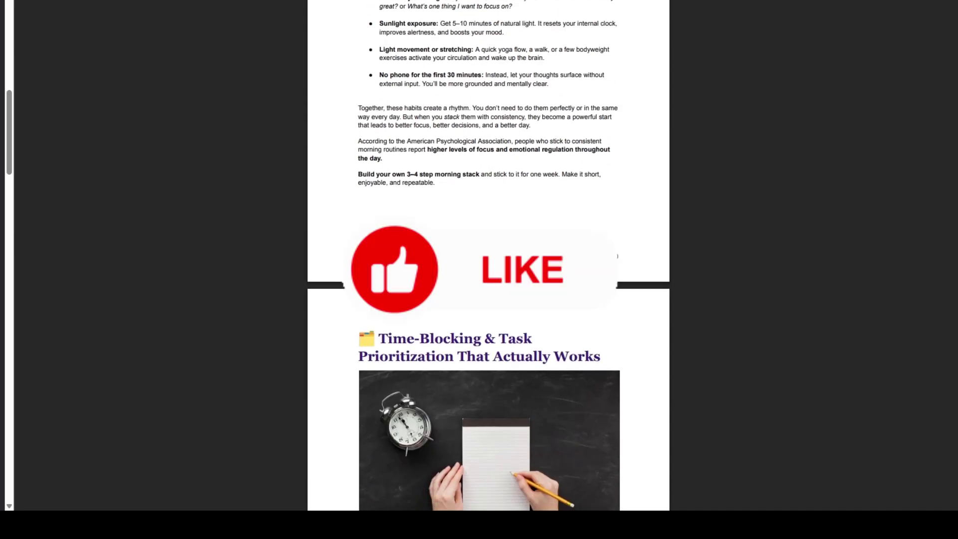
scroll(489, 250, "down", 11)
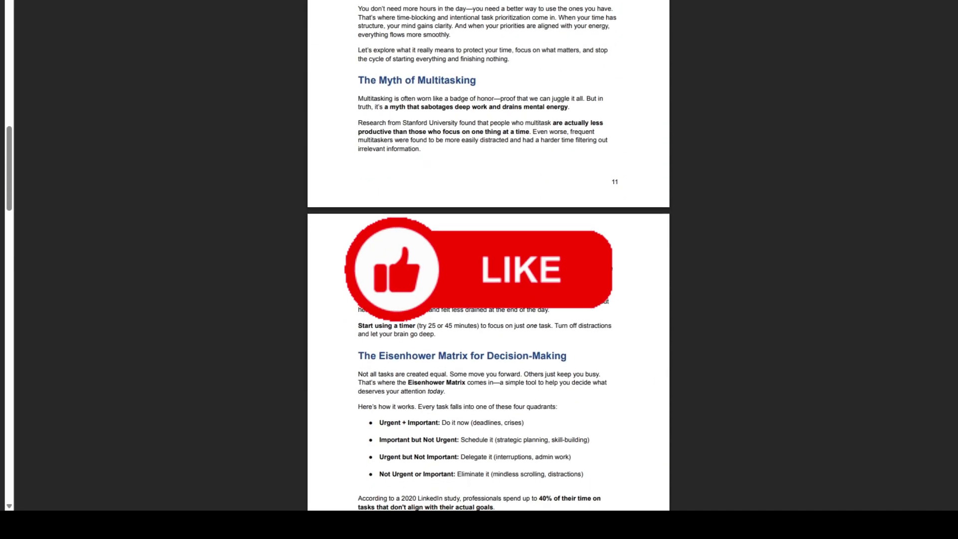
scroll(489, 250, "down", 6)
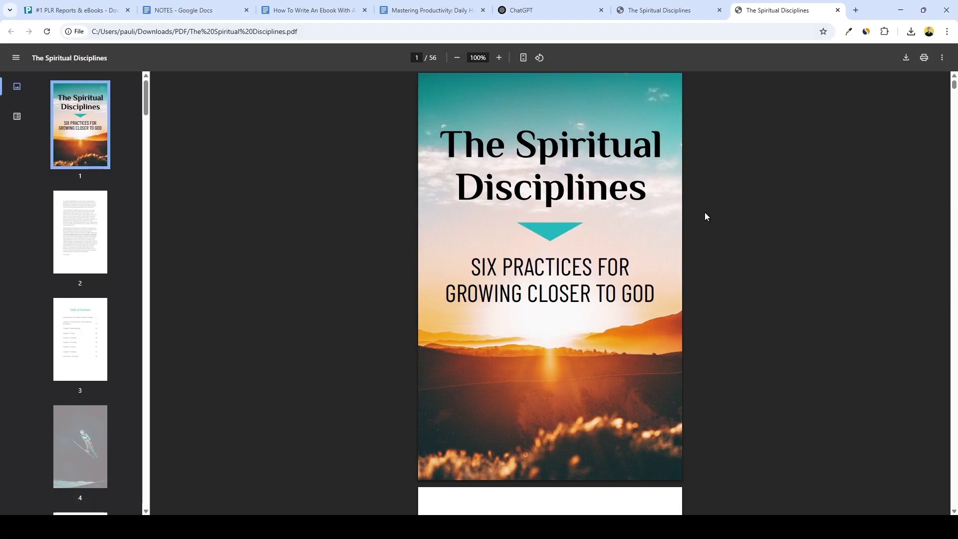
scroll(705, 213, "down", 4)
scroll(705, 212, "down", 10)
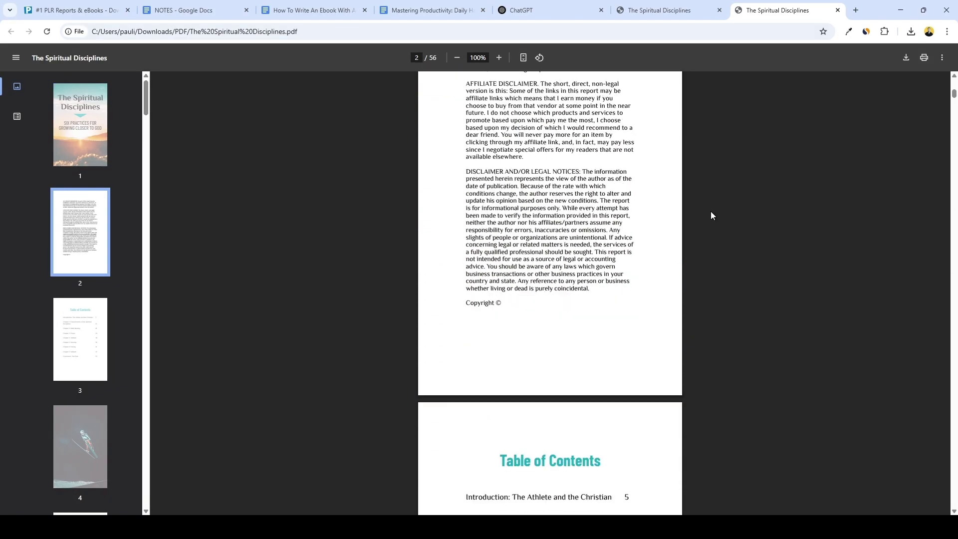
scroll(712, 215, "down", 18)
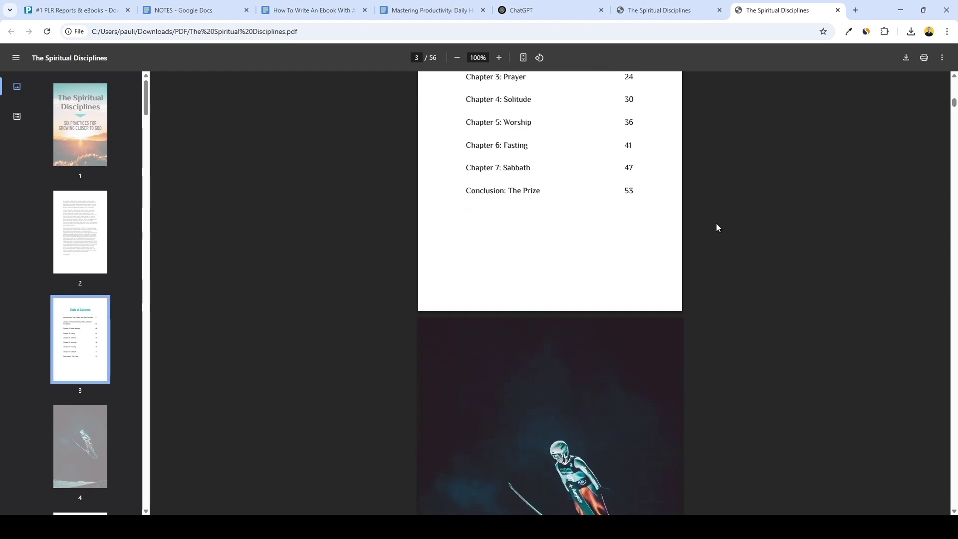
scroll(718, 235, "down", 9)
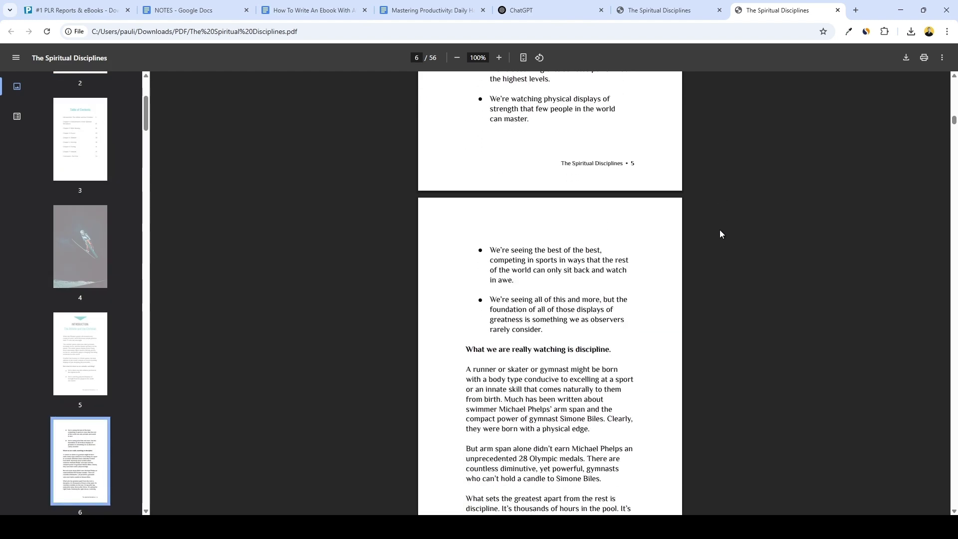
scroll(719, 230, "down", 6)
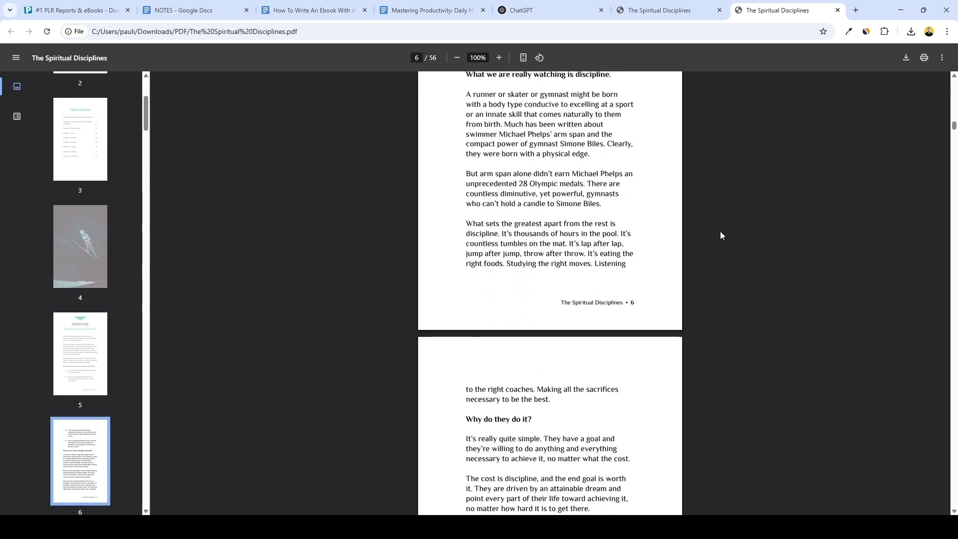
scroll(723, 238, "down", 8)
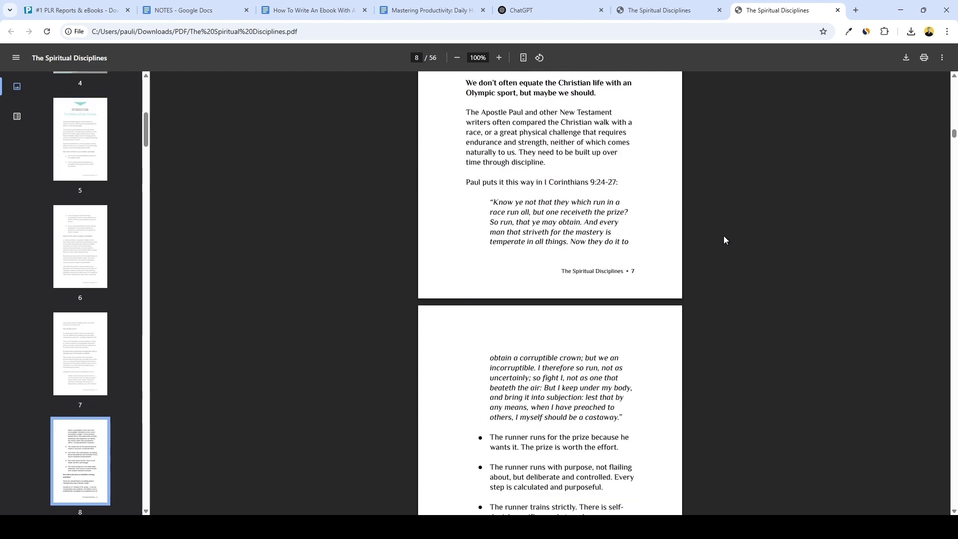
scroll(725, 238, "down", 10)
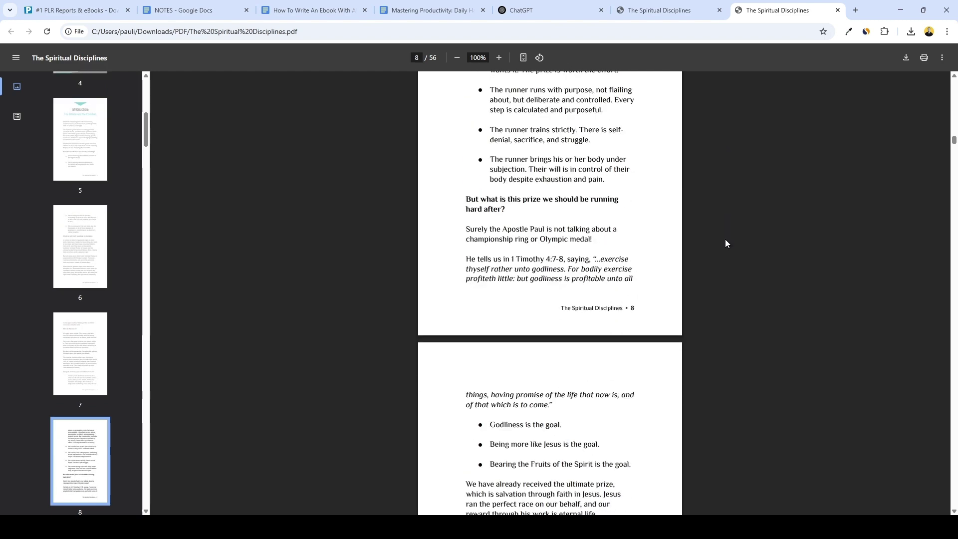
scroll(721, 253, "down", 10)
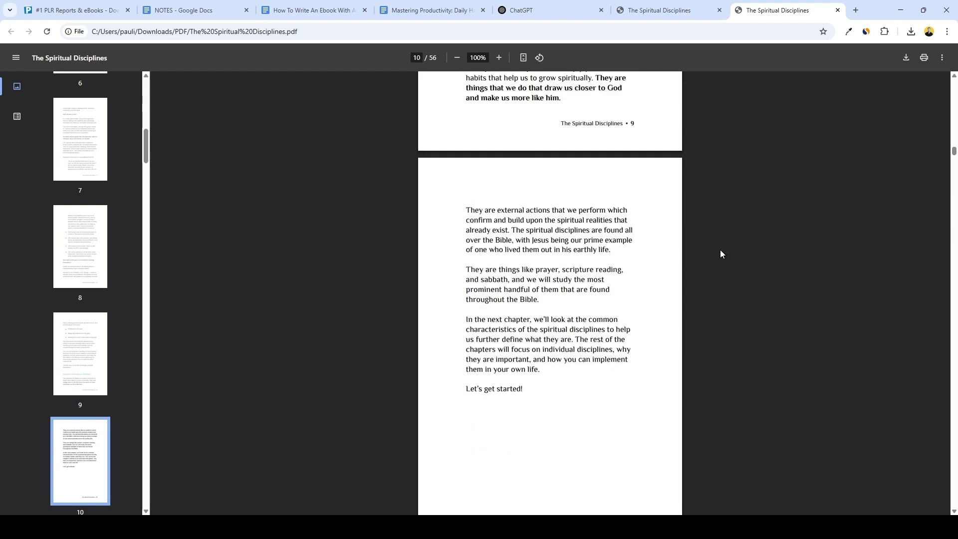
scroll(720, 254, "down", 10)
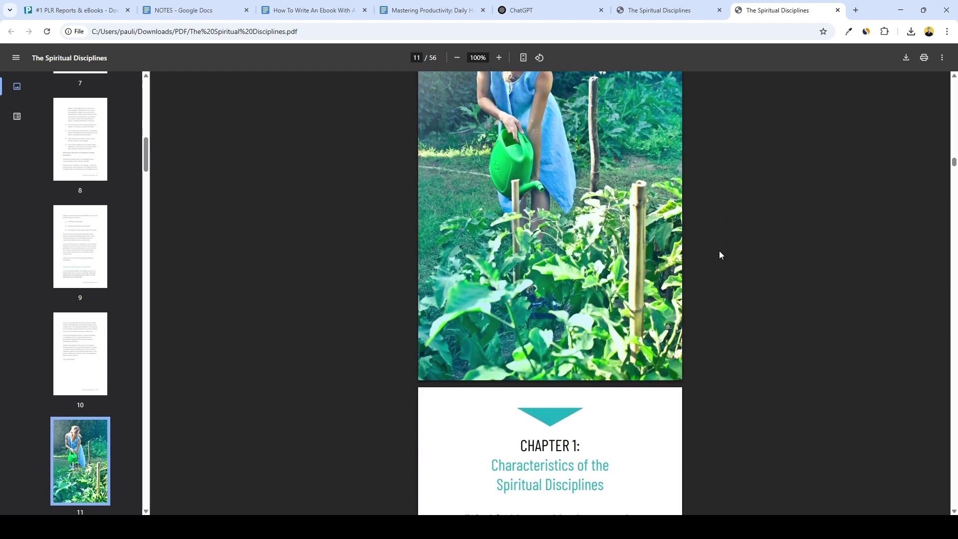
scroll(719, 252, "down", 10)
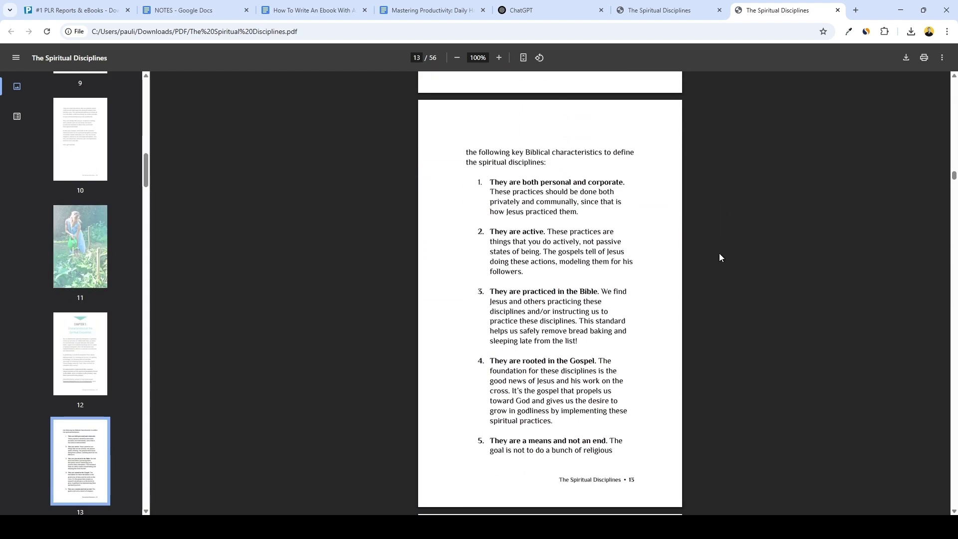
Browse the second page of PLR.me Reports & eBooks results, then return to page one.
key("ctrl+1")
scroll(661, 289, "down", 13)
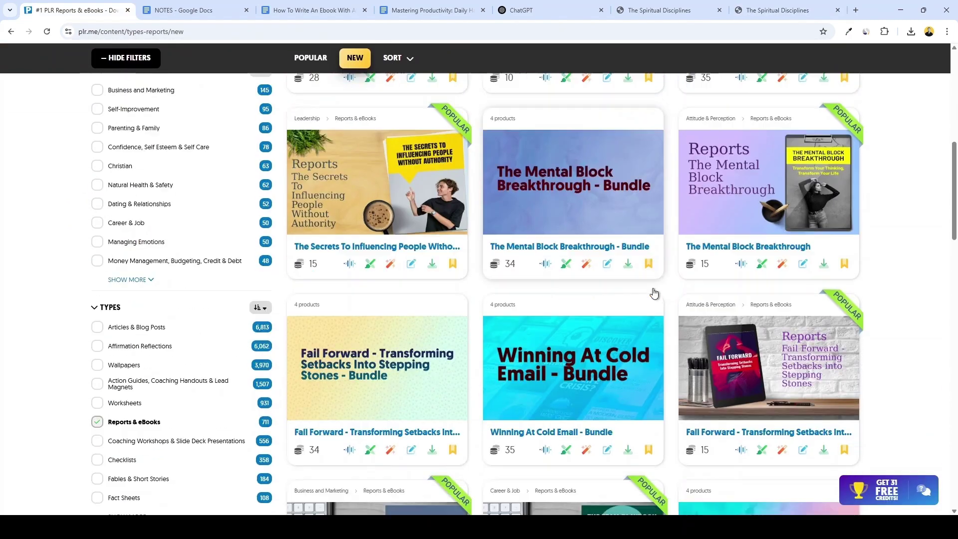
scroll(644, 292, "down", 13)
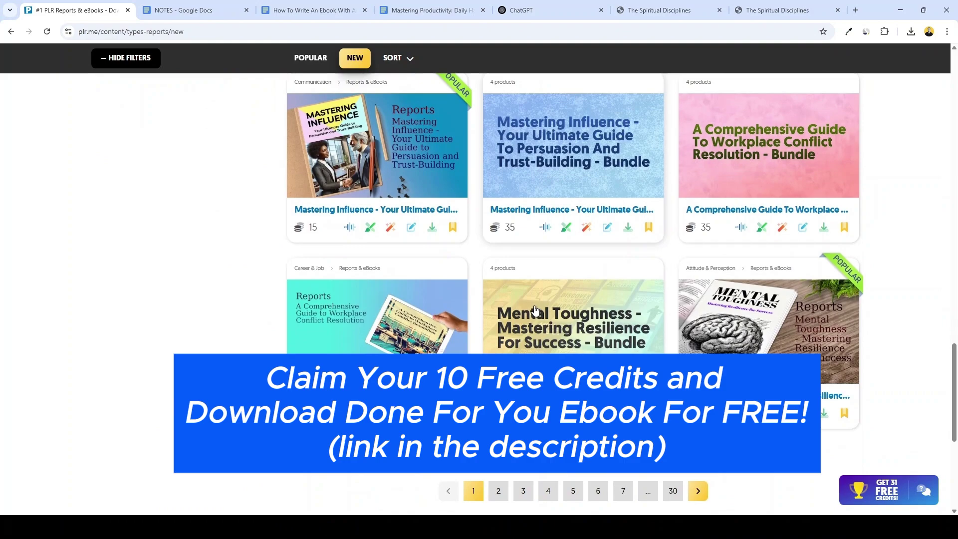
left_click(498, 491)
scroll(478, 316, "down", 6)
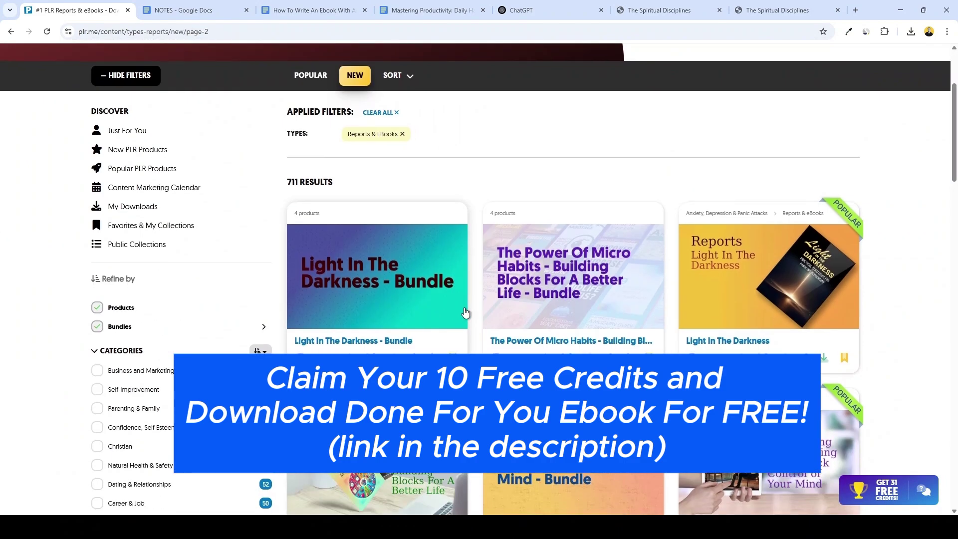
scroll(339, 295, "down", 4)
key("alt+Left")
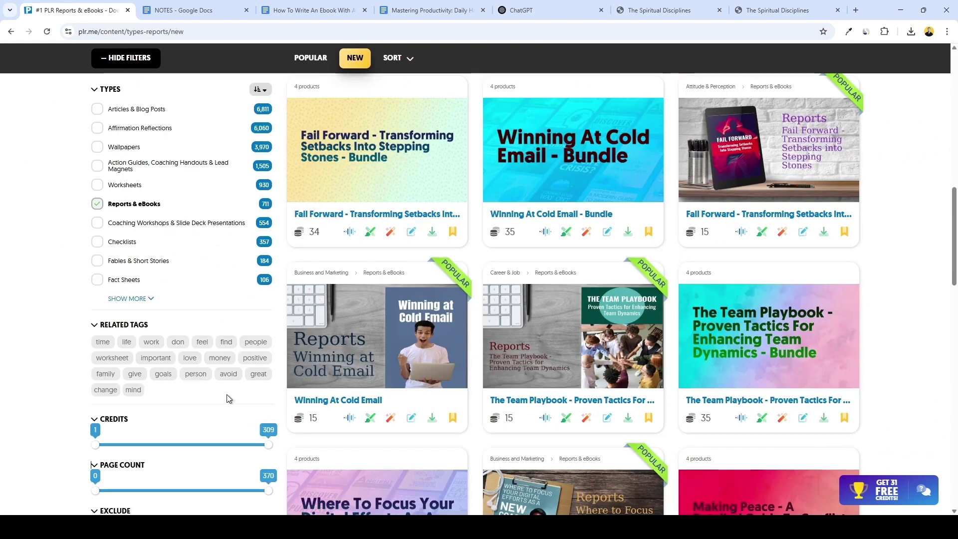
Limit the results to products costing 1–10 credits and view their second page.
left_click_drag(267, 446, 101, 458)
scroll(504, 356, "down", 15)
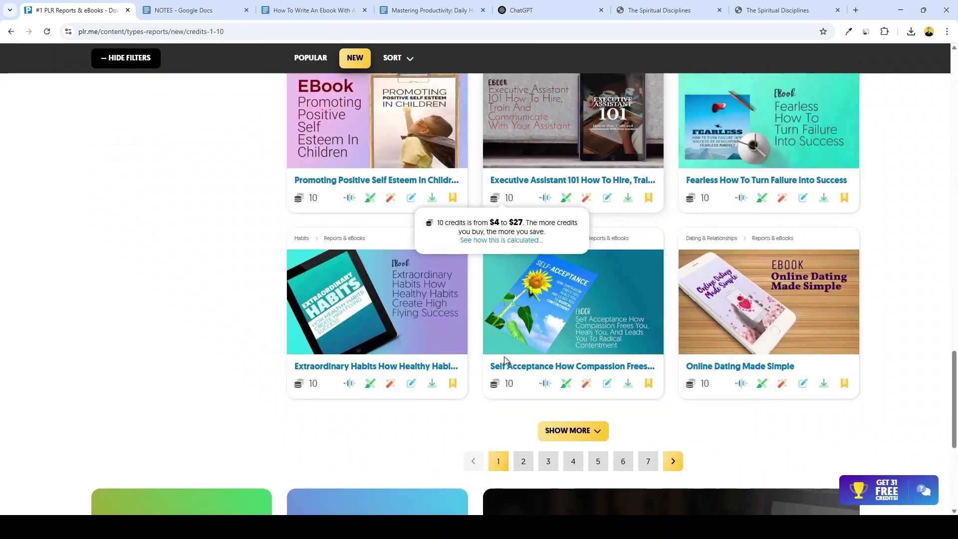
left_click(523, 460)
scroll(573, 388, "down", 6)
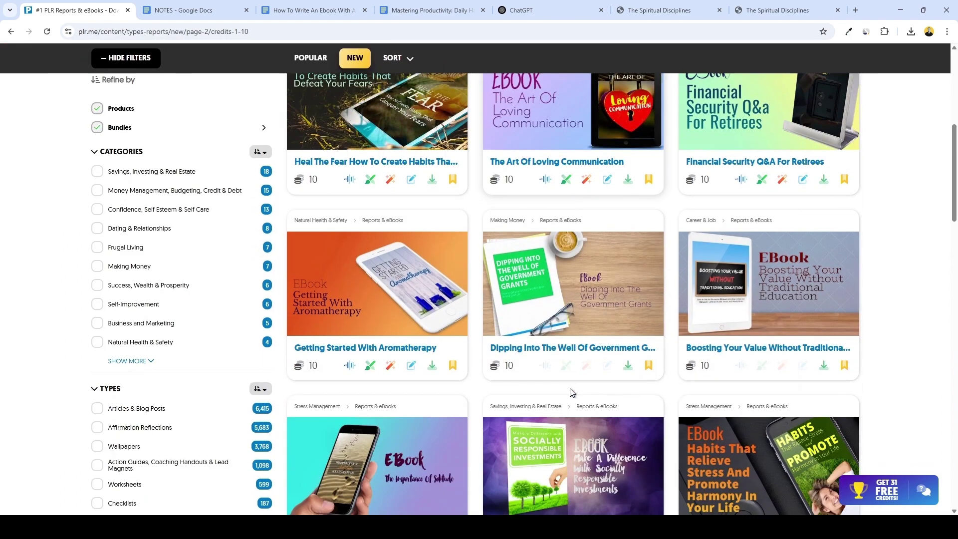
scroll(569, 389, "down", 7)
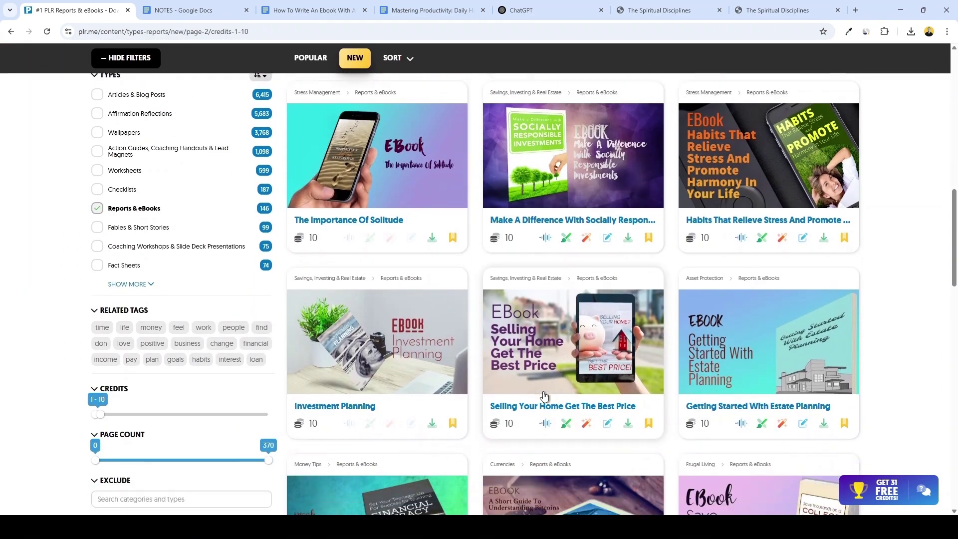
scroll(544, 396, "down", 6)
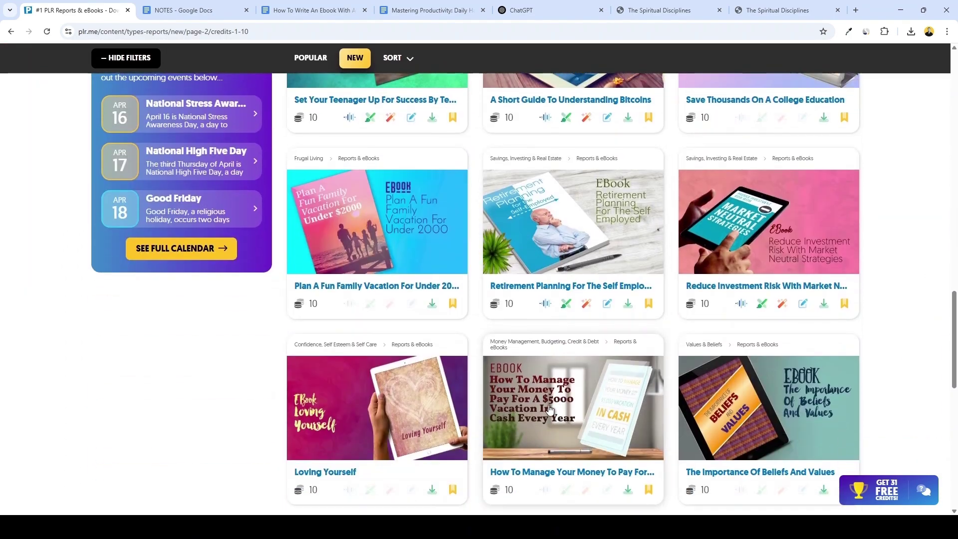
scroll(547, 409, "down", 7)
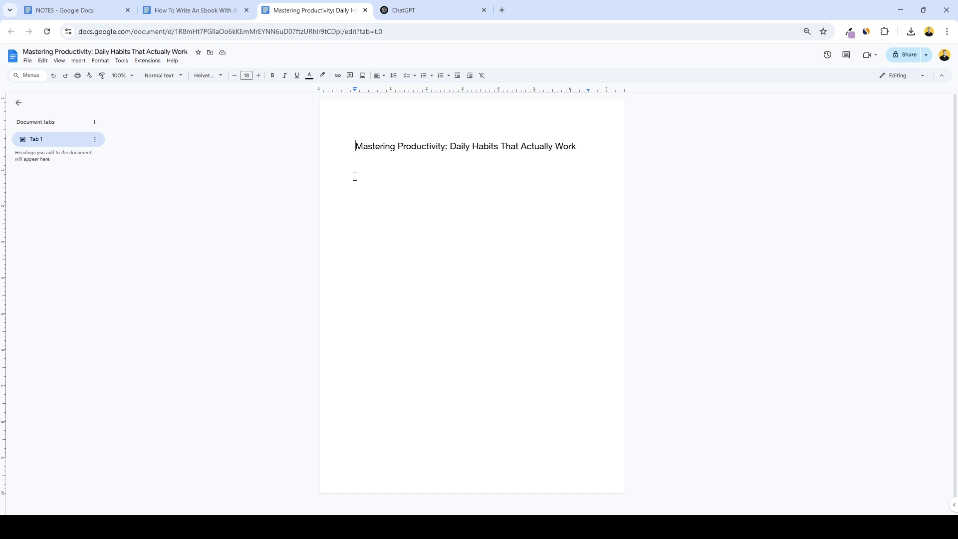
In the How To Write An Ebook With AI doc, select Prompt 1's paragraph and three bullets.
left_click(239, 14)
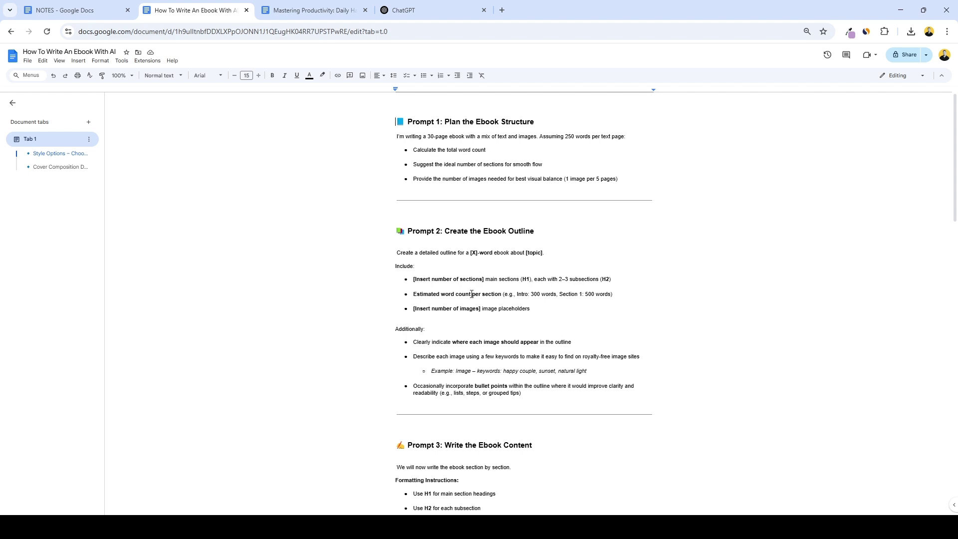
scroll(448, 256, "down", 1)
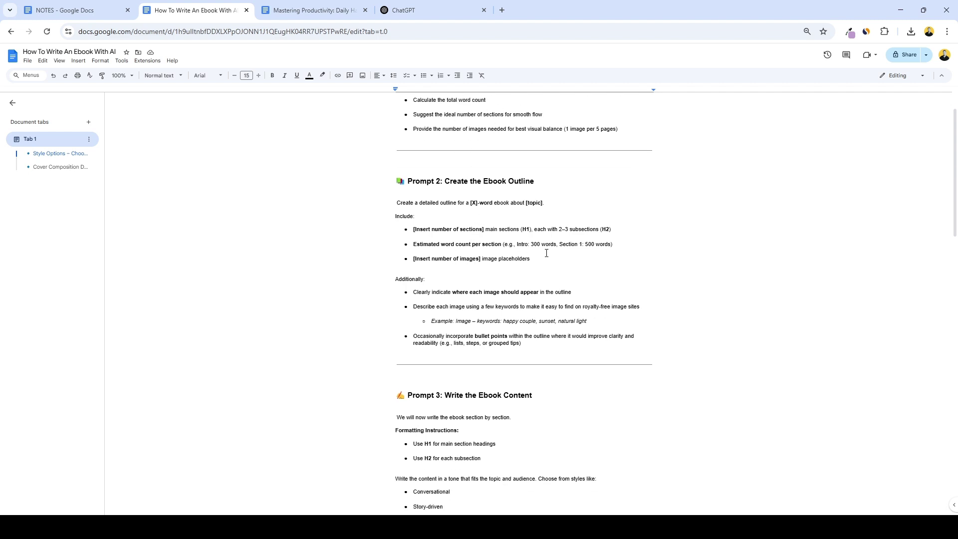
scroll(546, 253, "down", 4)
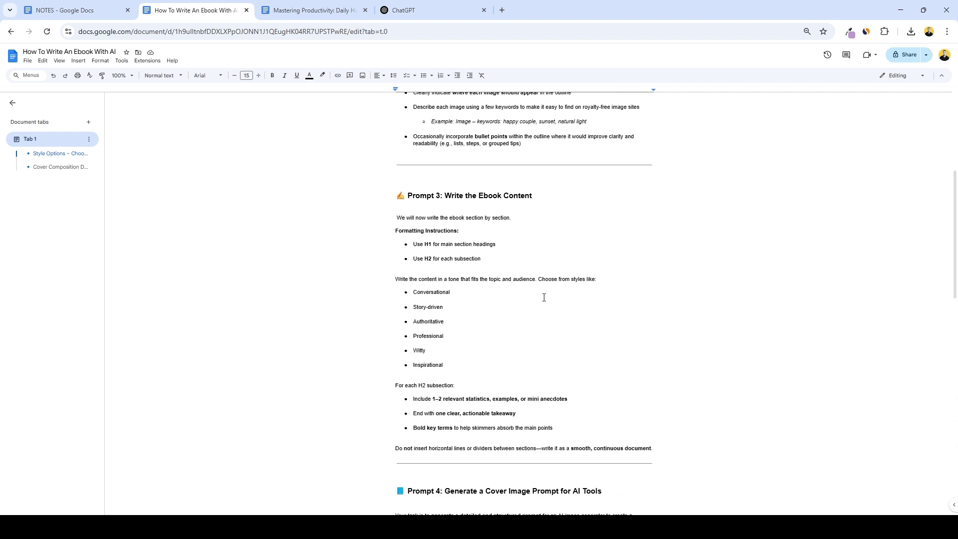
scroll(543, 297, "down", 7)
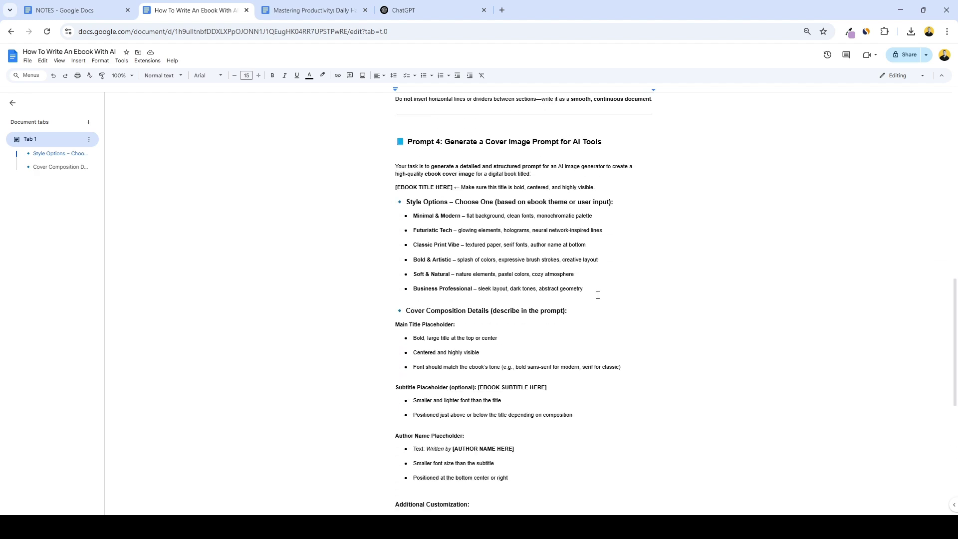
scroll(602, 295, "down", 1)
scroll(594, 296, "up", 1)
scroll(582, 291, "up", 2)
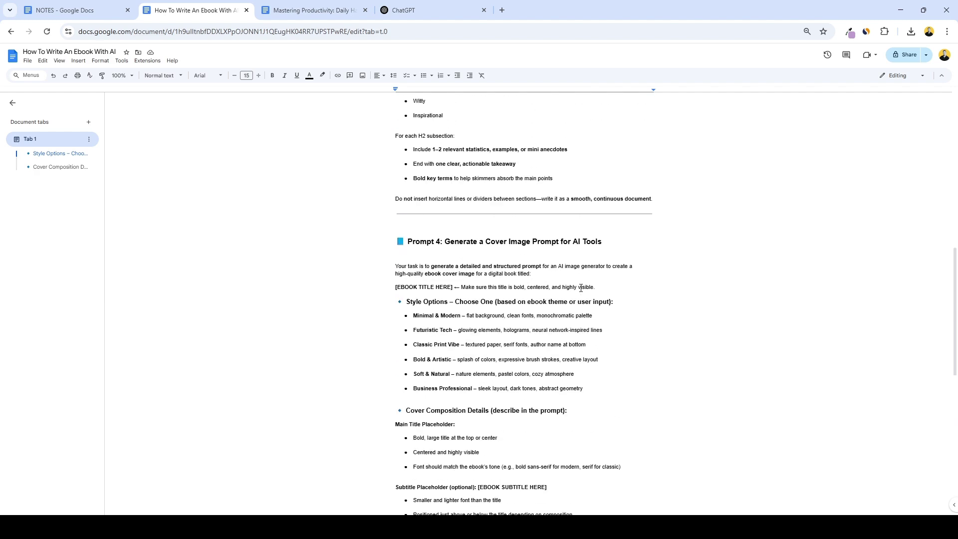
scroll(581, 288, "up", 8)
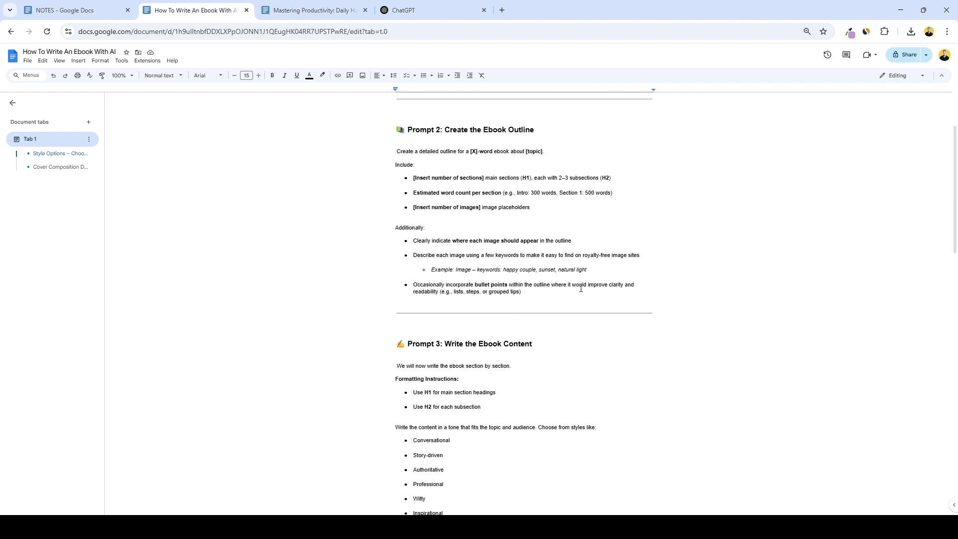
scroll(581, 288, "up", 2)
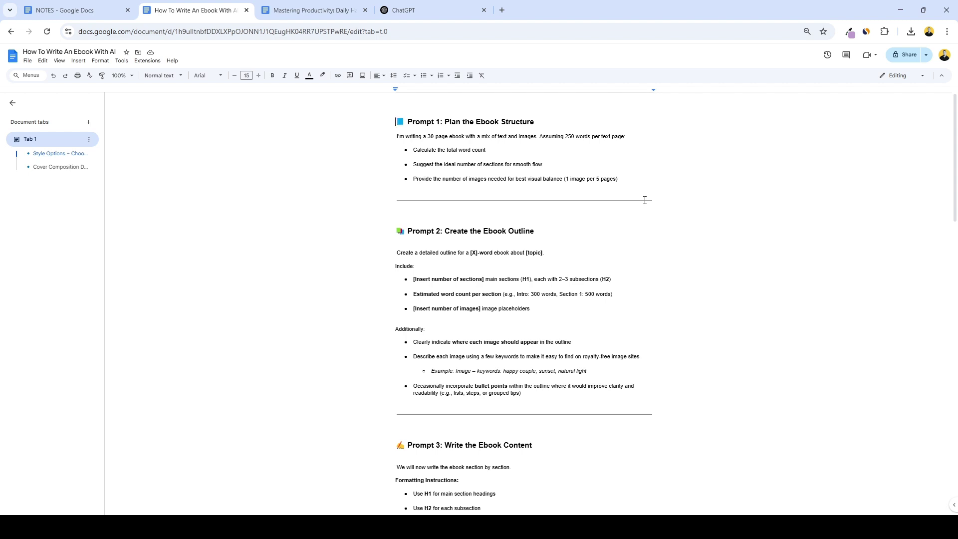
left_click_drag(645, 200, 390, 143)
key("ctrl+c")
Send the Prompt 1 ebook-structure request to ChatGPT.
left_click(406, 10)
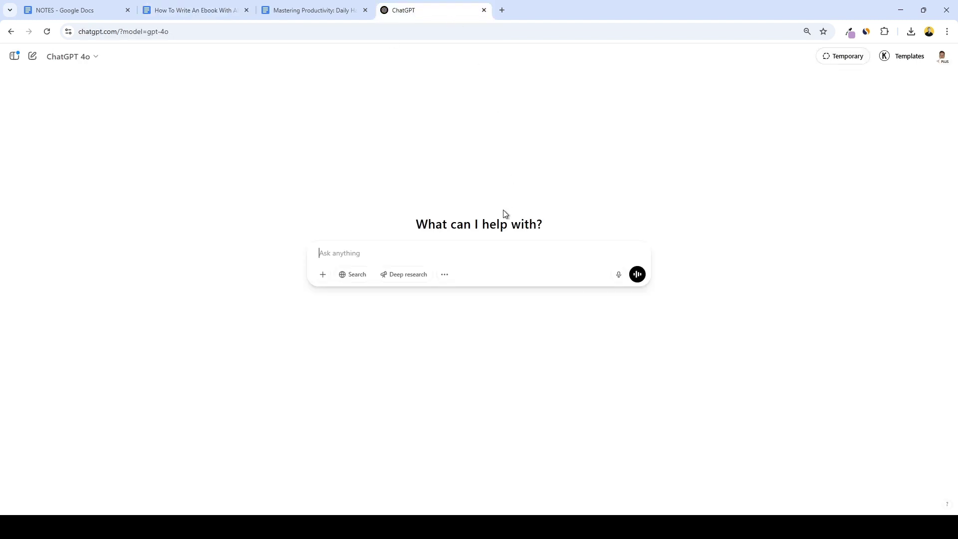
key("ctrl+v")
key("Return")
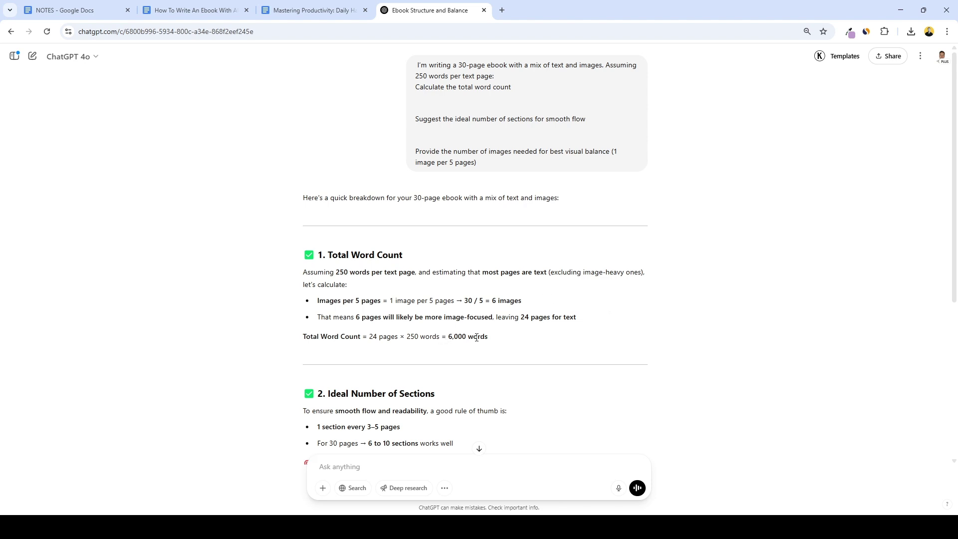
scroll(432, 342, "down", 2)
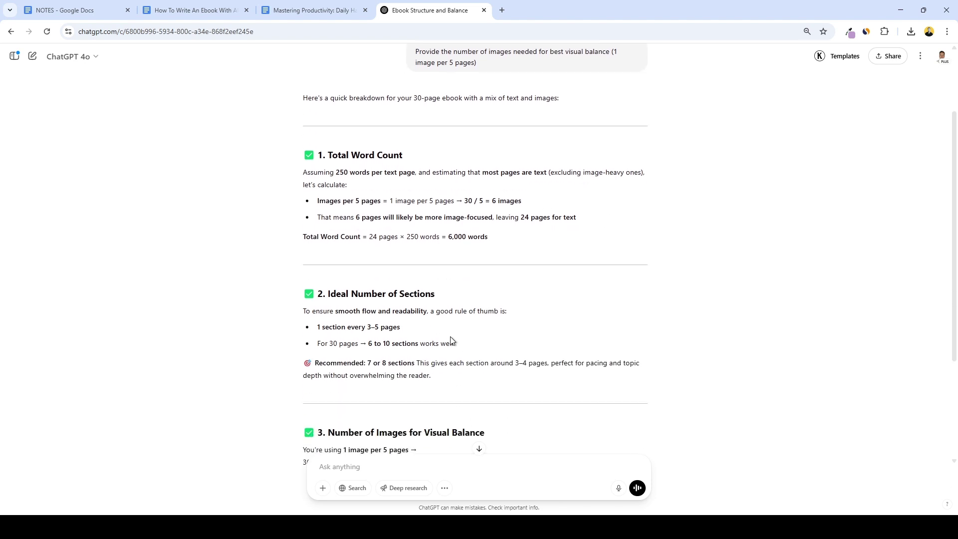
scroll(509, 361, "down", 2)
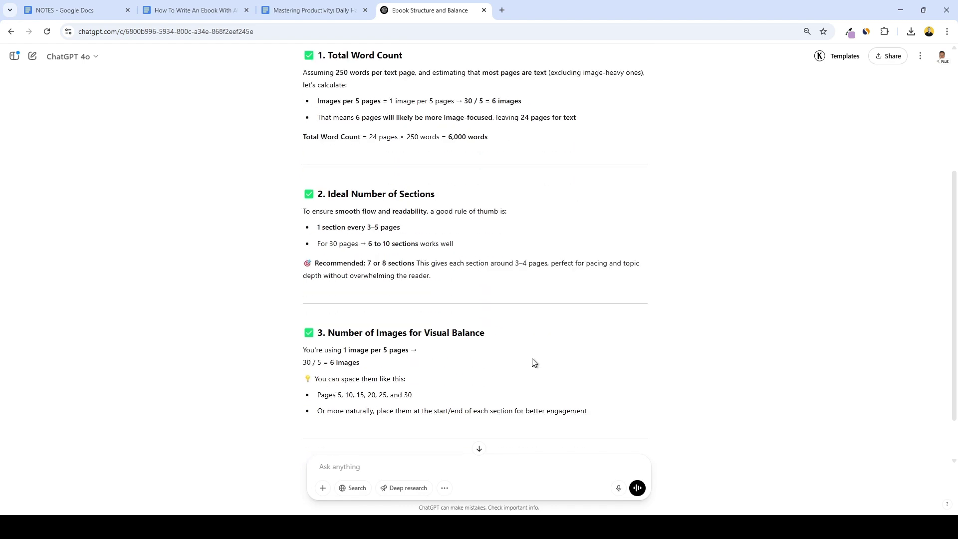
Note 6,000 words, 7 or 8 sections and 6 images in the NOTES doc.
left_click_drag(362, 363, 331, 363)
scroll(438, 332, "up", 4)
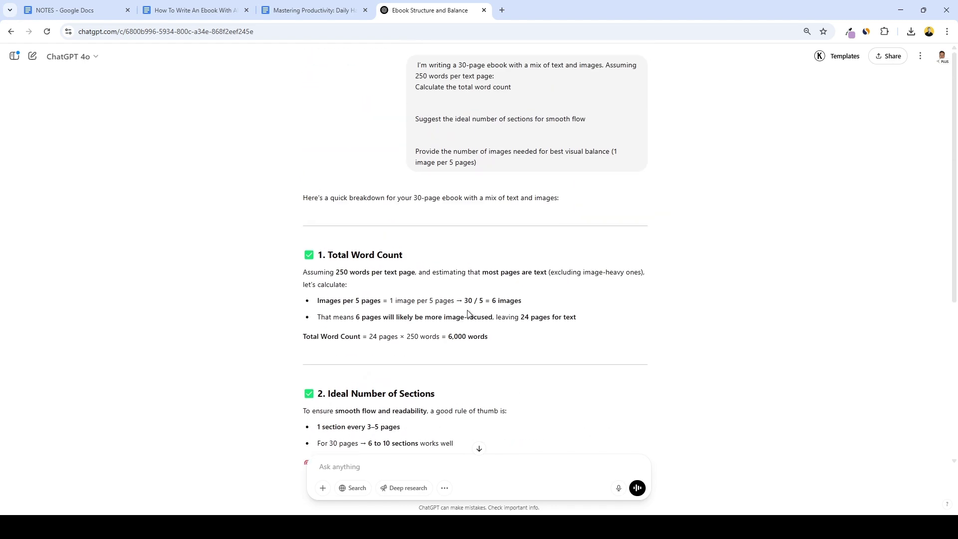
left_click_drag(448, 337, 500, 341)
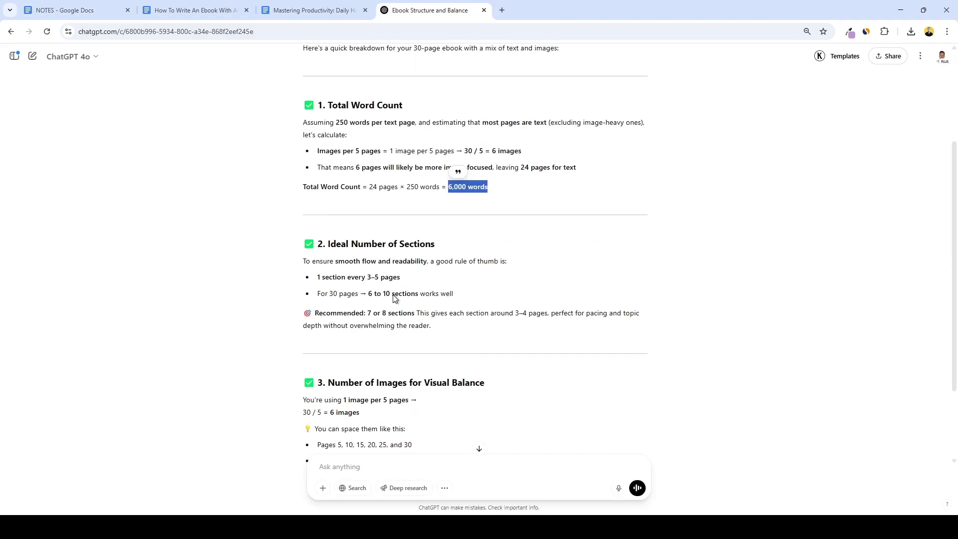
left_click_drag(368, 313, 412, 313)
type("7 or 8 section")
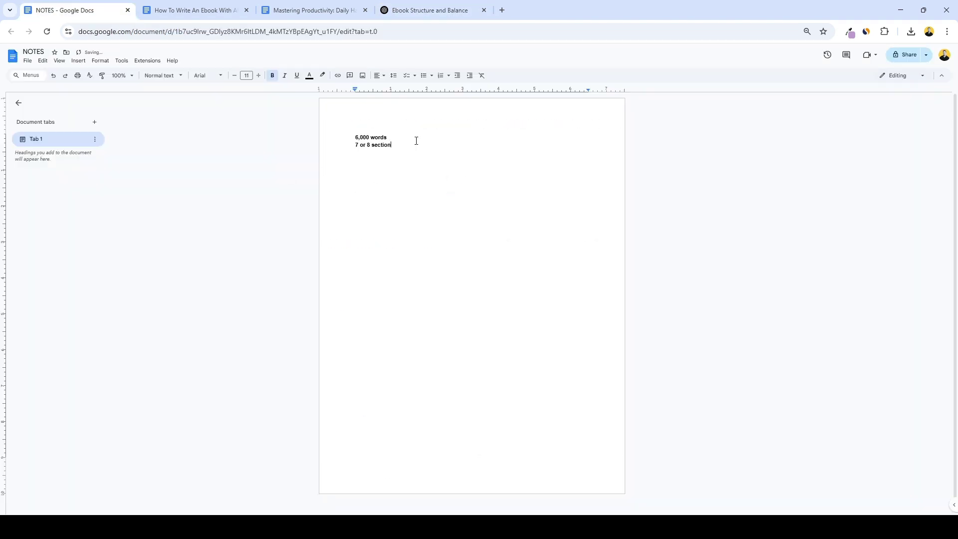
type("s")
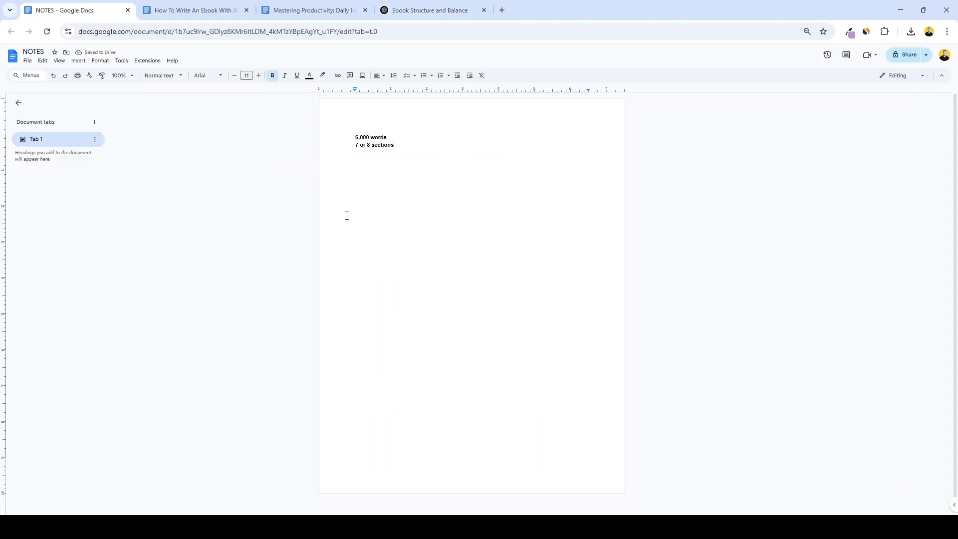
key("Return")
type("6 images")
Replace Prompt 2's [X]-word placeholder with '6000 word'.
left_click(192, 10)
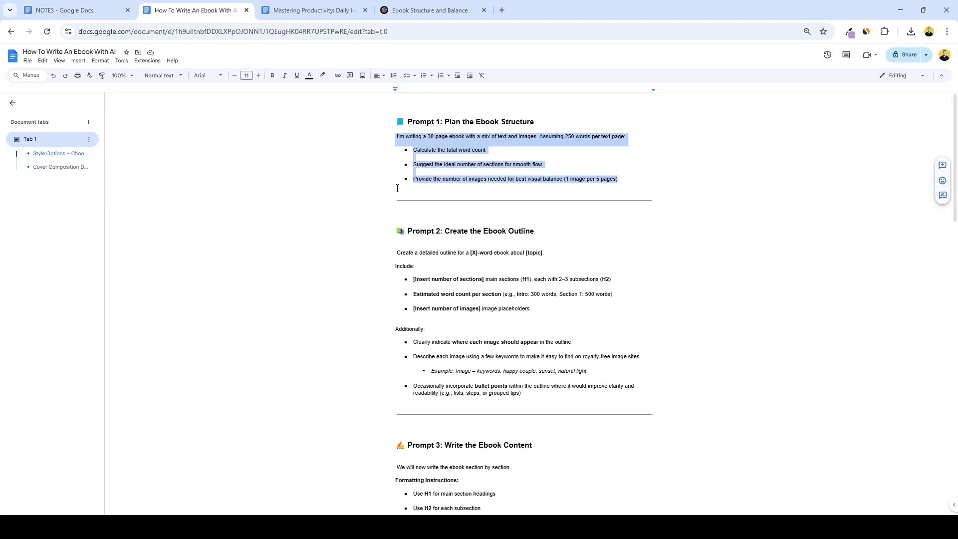
left_click(401, 253)
scroll(401, 253, "down", 1)
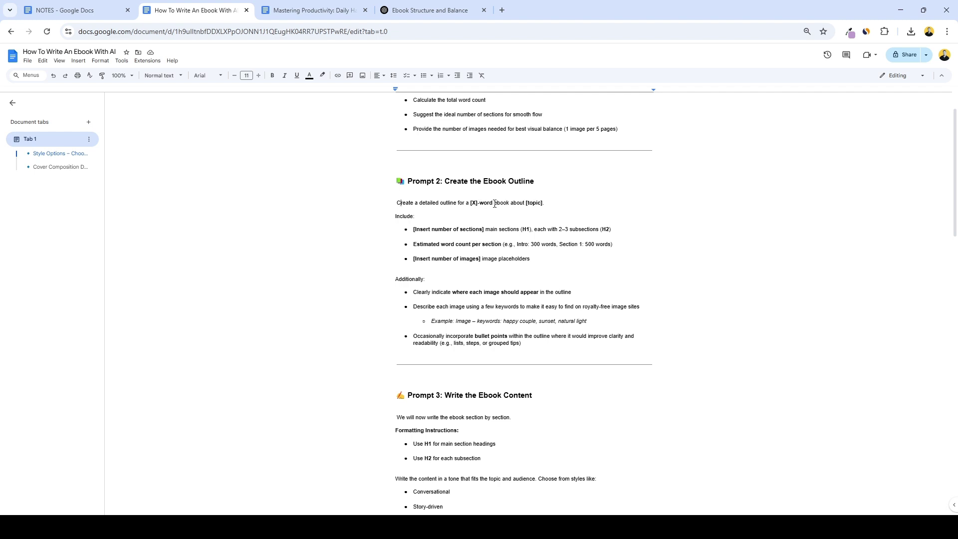
left_click_drag(494, 204, 474, 204)
left_click(113, 8)
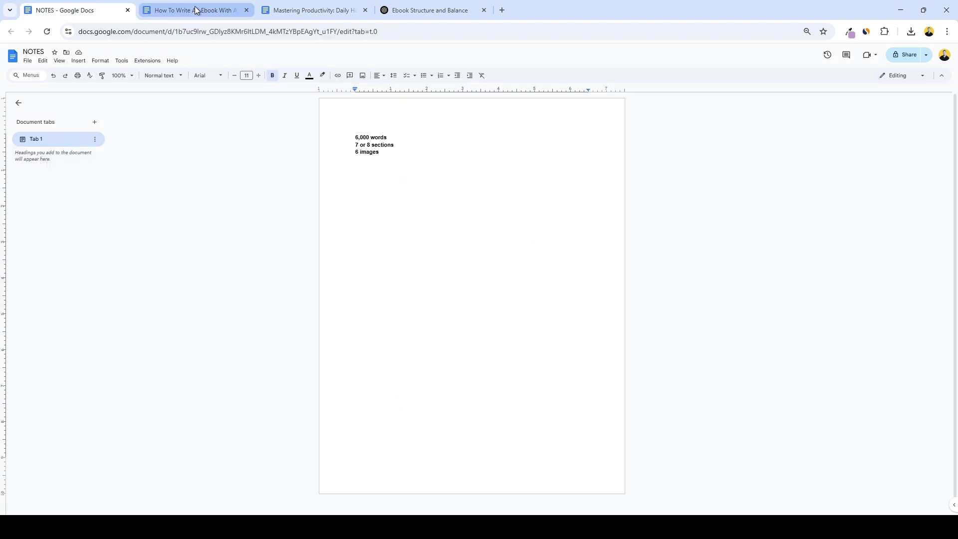
left_click(195, 10)
type("6")
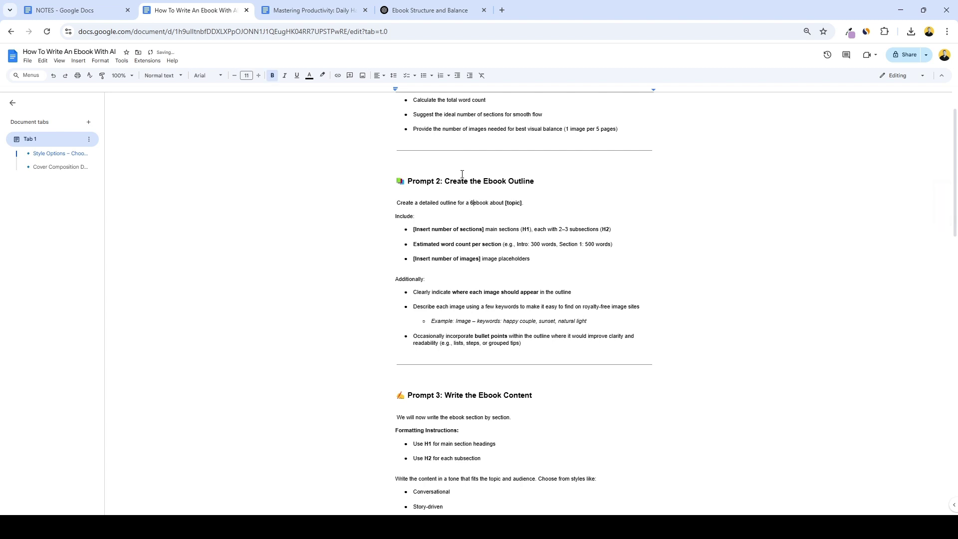
type("000 word")
Replace [topic] with the title 'Mastering Productivity: Daily Habits That Actually Work'.
left_click(354, 11)
left_click_drag(353, 145, 583, 151)
key("ctrl+c")
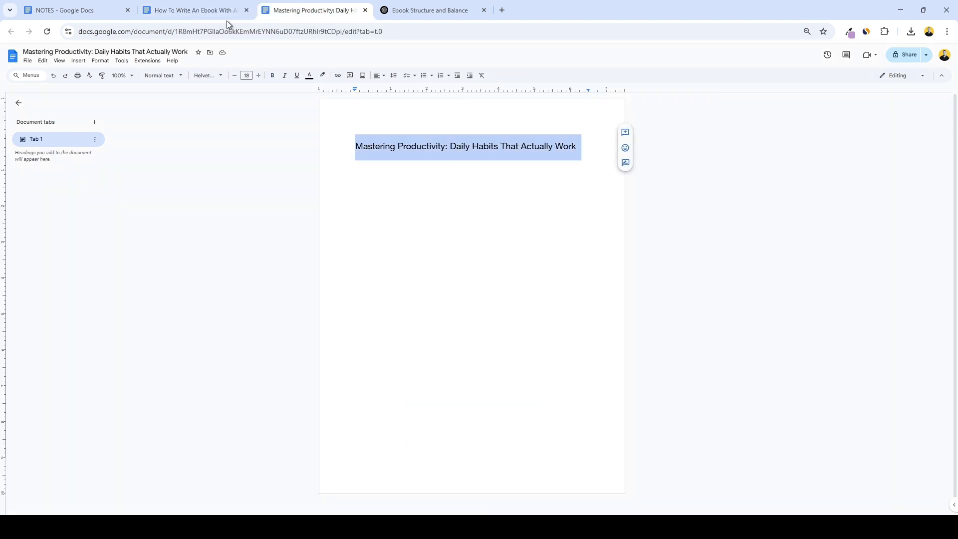
left_click(228, 10)
left_click_drag(549, 203, 531, 202)
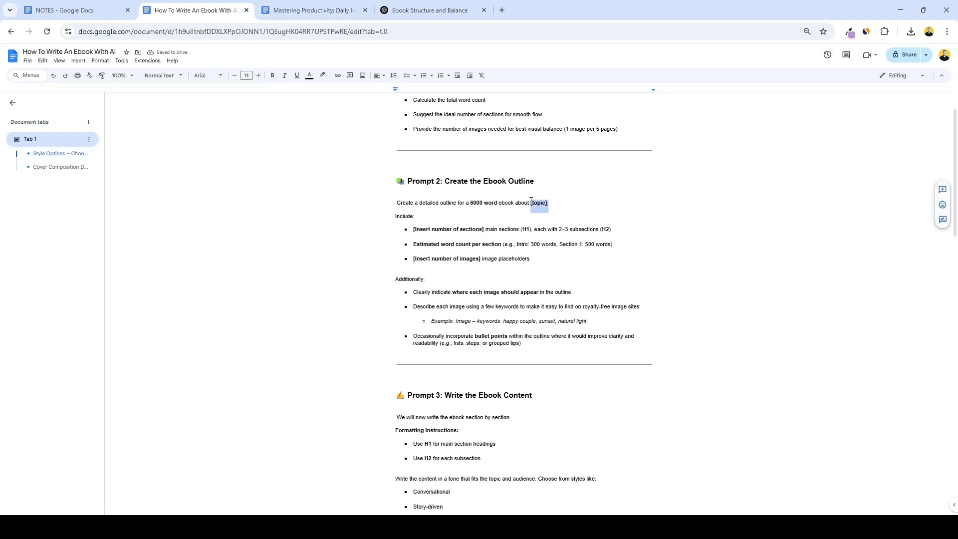
key("ctrl+v")
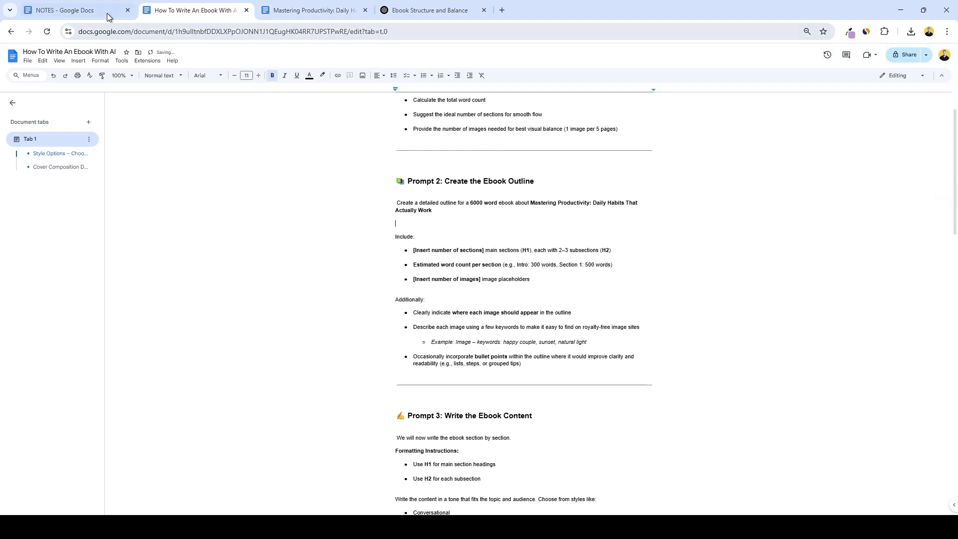
Fill in 7-8 sections and 6 images, then select the whole Prompt 2 section.
left_click(101, 9)
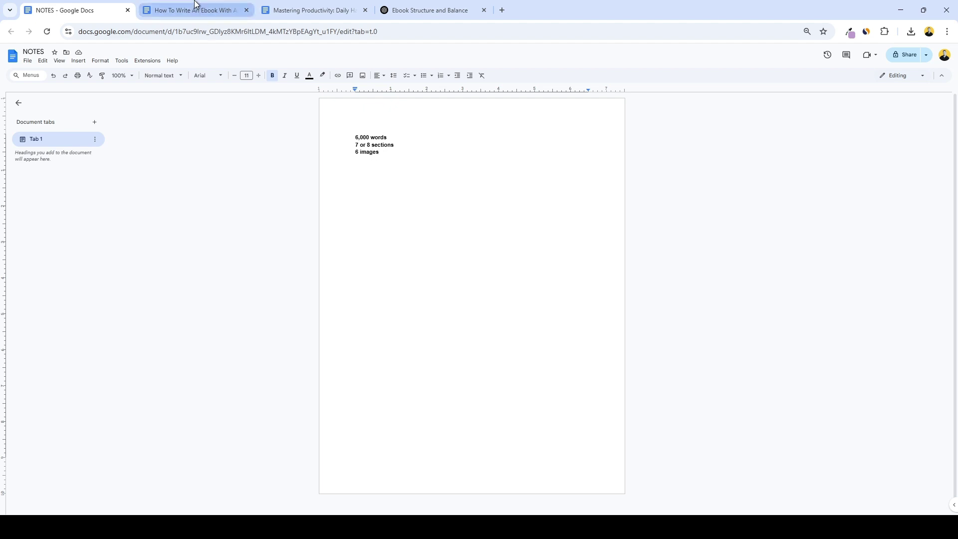
left_click(192, 7)
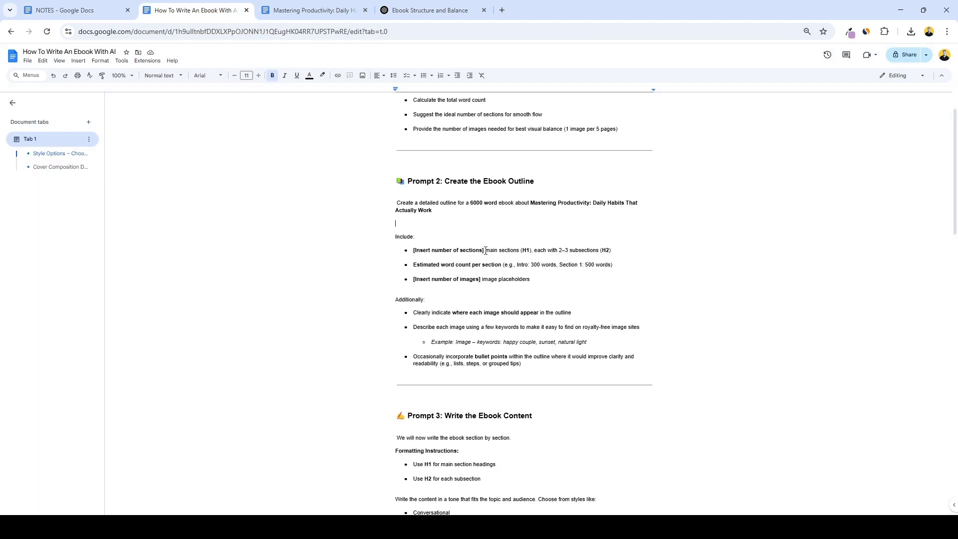
left_click_drag(484, 250, 413, 251)
type("7-8")
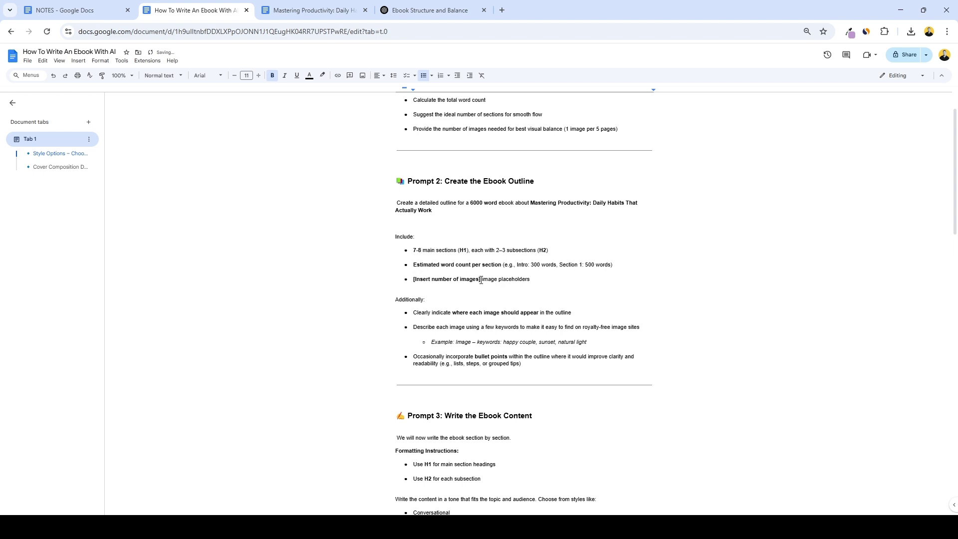
left_click_drag(481, 279, 414, 278)
type("6")
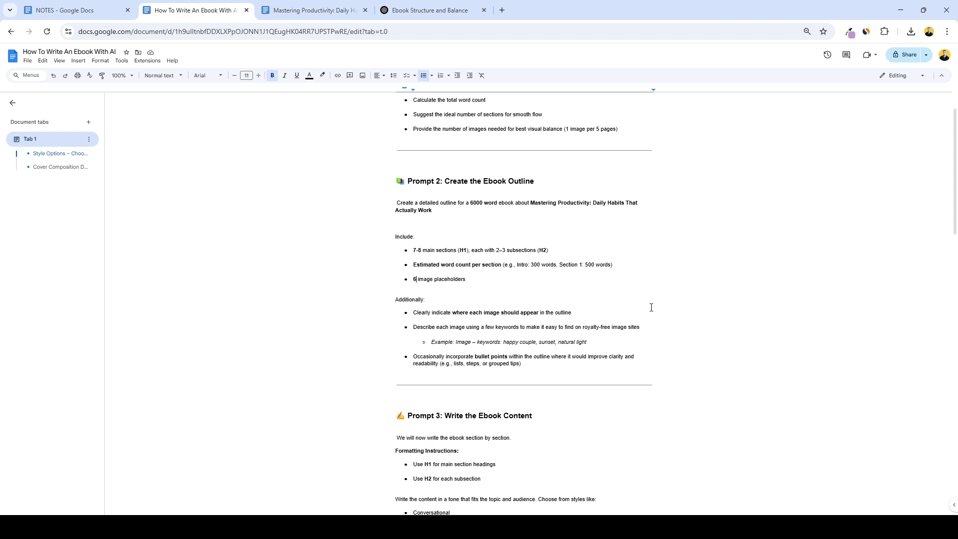
left_click_drag(622, 339, 504, 344)
left_click(595, 344)
left_click_drag(521, 365, 387, 192)
Copy Prompt 2 and send it as a new ChatGPT message.
key("ctrl+c")
left_click(429, 10)
left_click(473, 463)
key("ctrl+v")
key("Return")
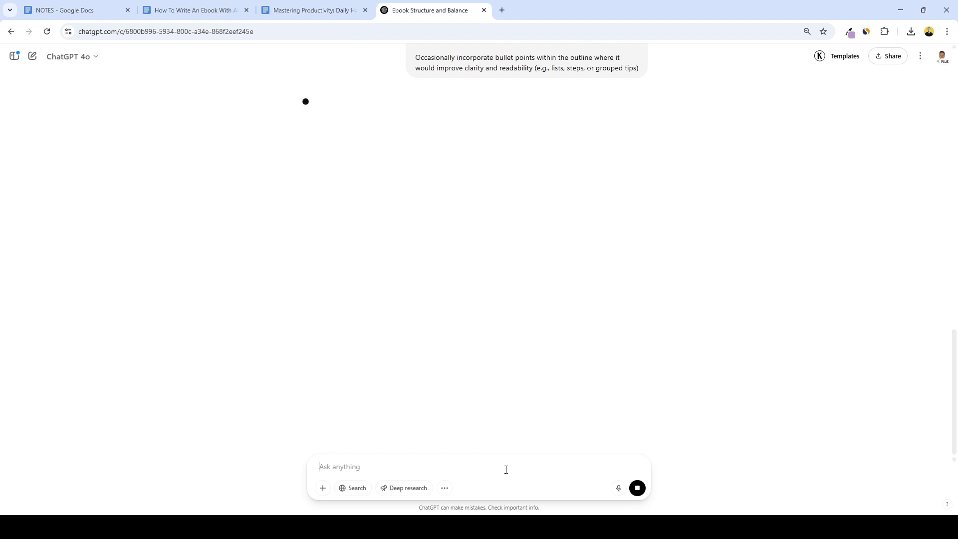
Scroll through ChatGPT's reply and select the full ebook outline.
scroll(685, 278, "down", 6)
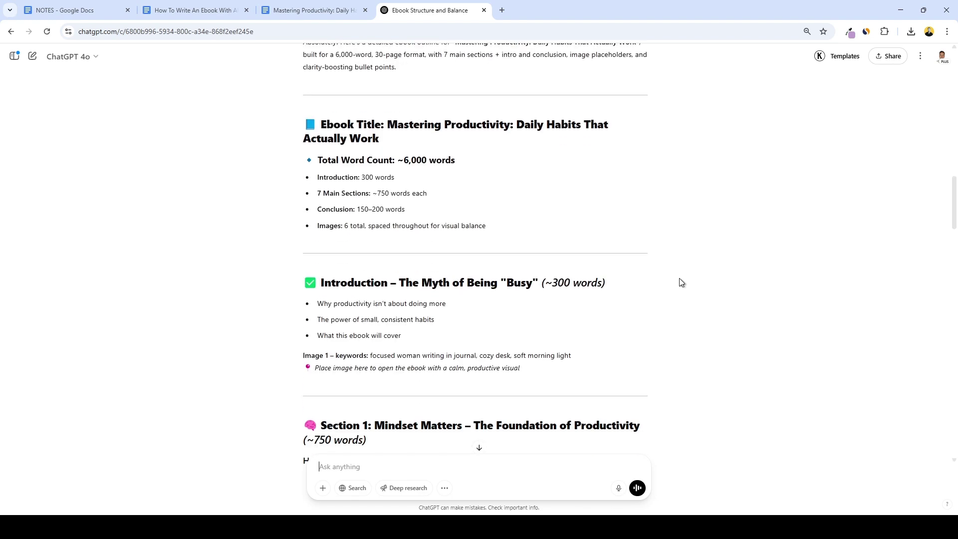
scroll(679, 277, "down", 2)
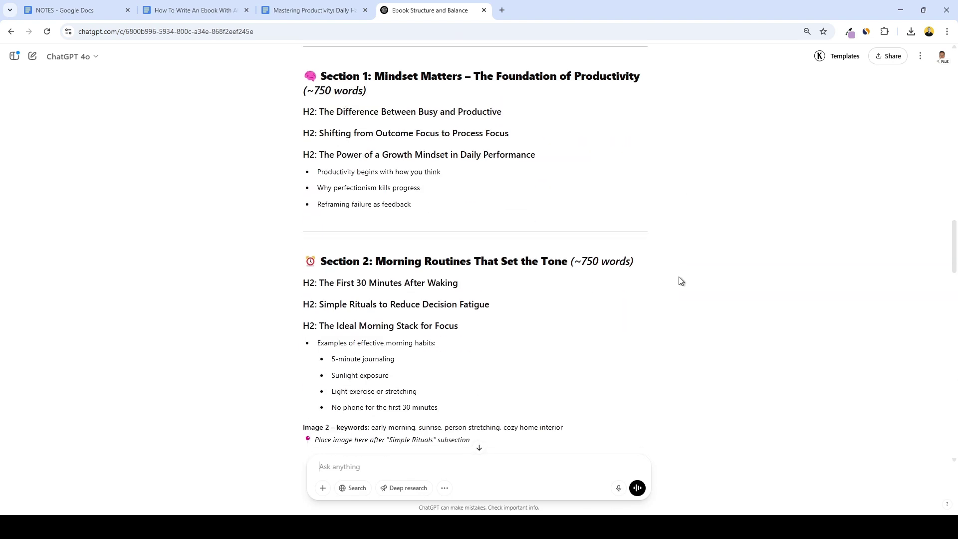
scroll(549, 279, "down", 1)
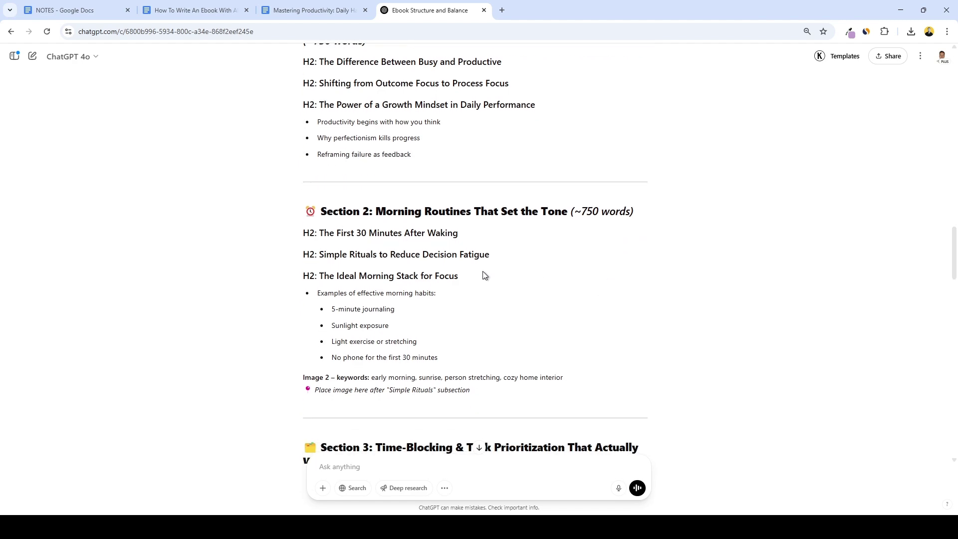
scroll(514, 274, "down", 2)
scroll(493, 277, "down", 13)
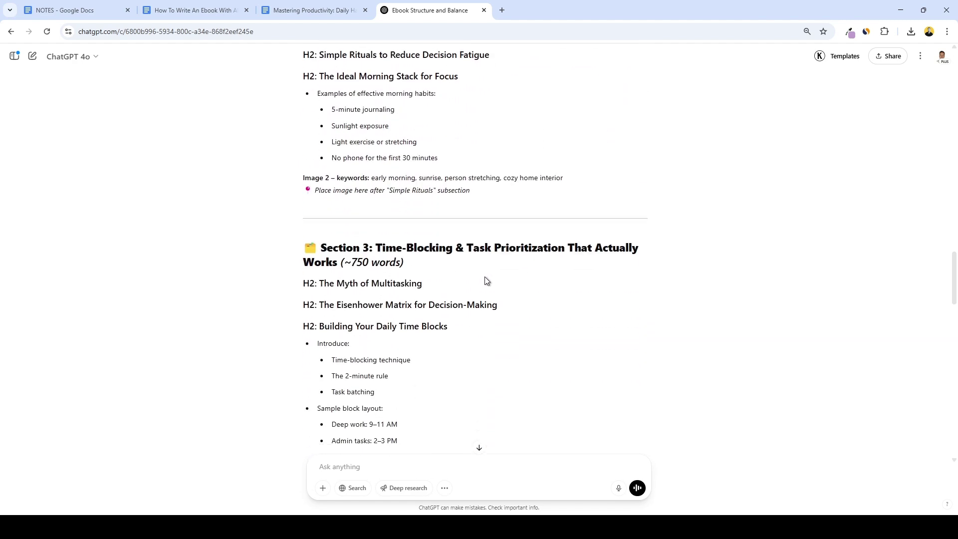
scroll(514, 278, "down", 17)
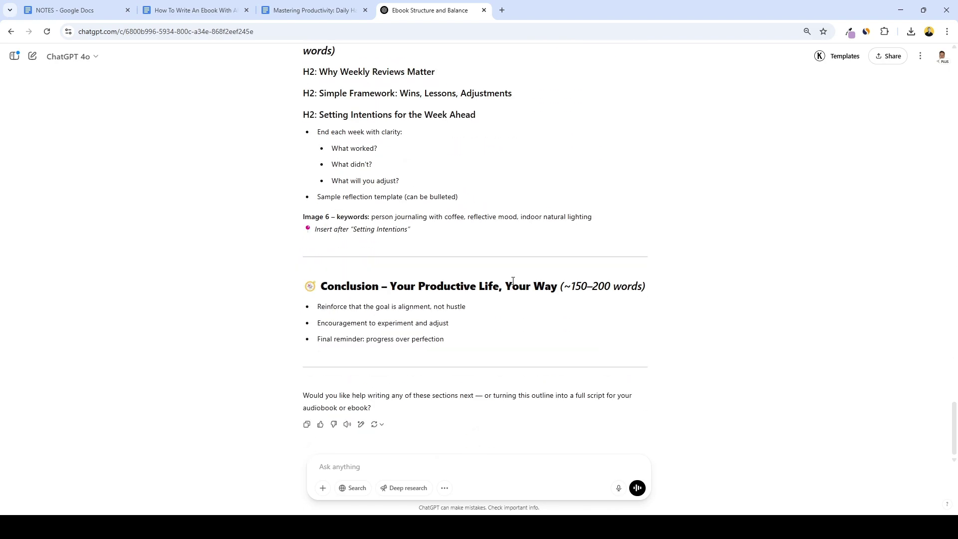
left_click_drag(489, 343, 312, 126)
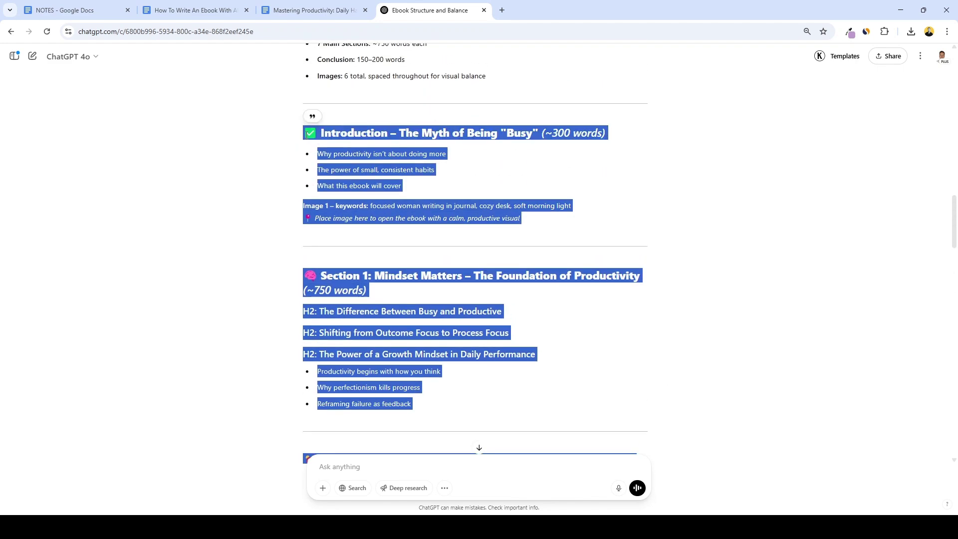
Replace the NOTES contents with the copied outline, then bring up Prompt 3 in the guide.
left_click(73, 10)
key("ctrl+a")
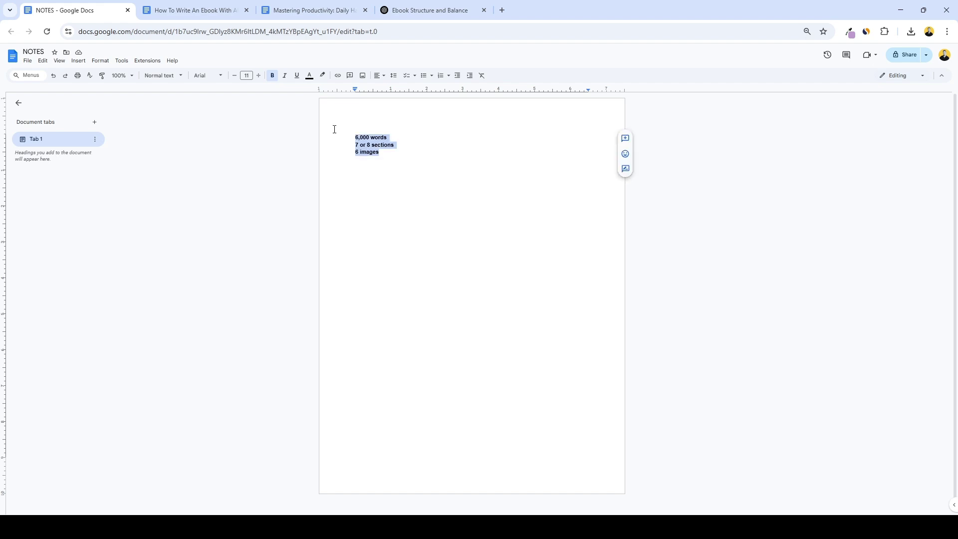
key("ctrl+v")
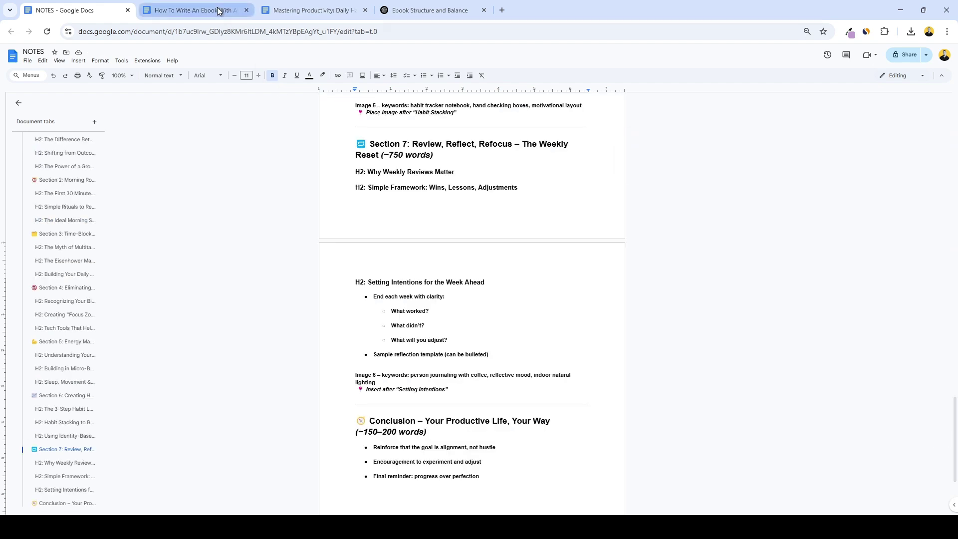
left_click(218, 9)
scroll(402, 188, "down", 5)
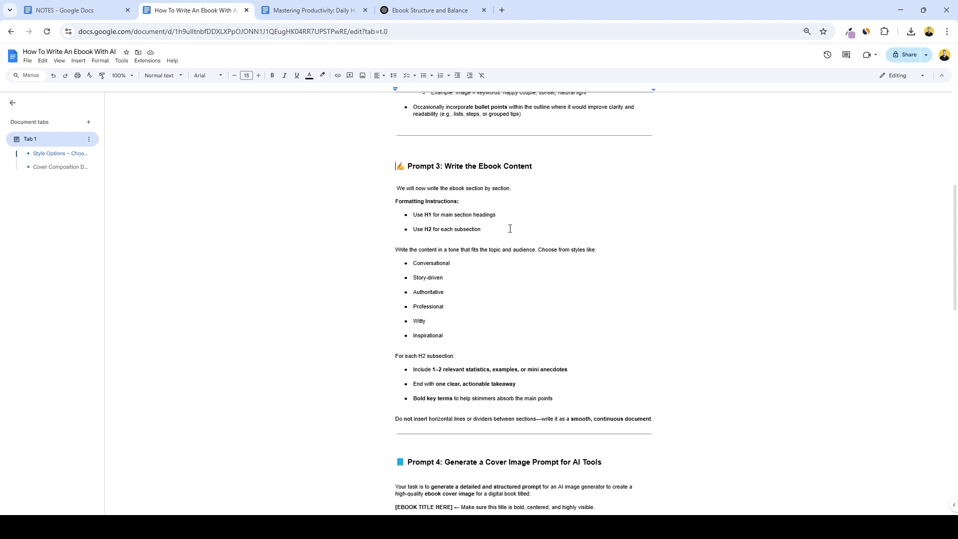
scroll(401, 236, "down", 1)
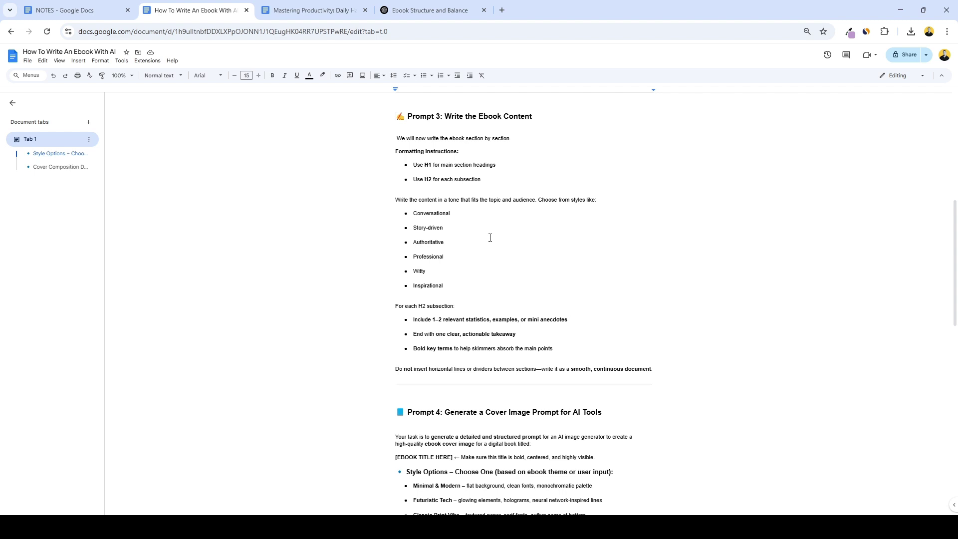
Delete the Conversational style option and tidy Prompt 3's style bullet list.
left_click_drag(451, 213, 413, 214)
key("BackSpace")
key("BackSpace")
key("BackSpace")
left_click_drag(448, 267, 395, 233)
key("BackSpace")
key("BackSpace")
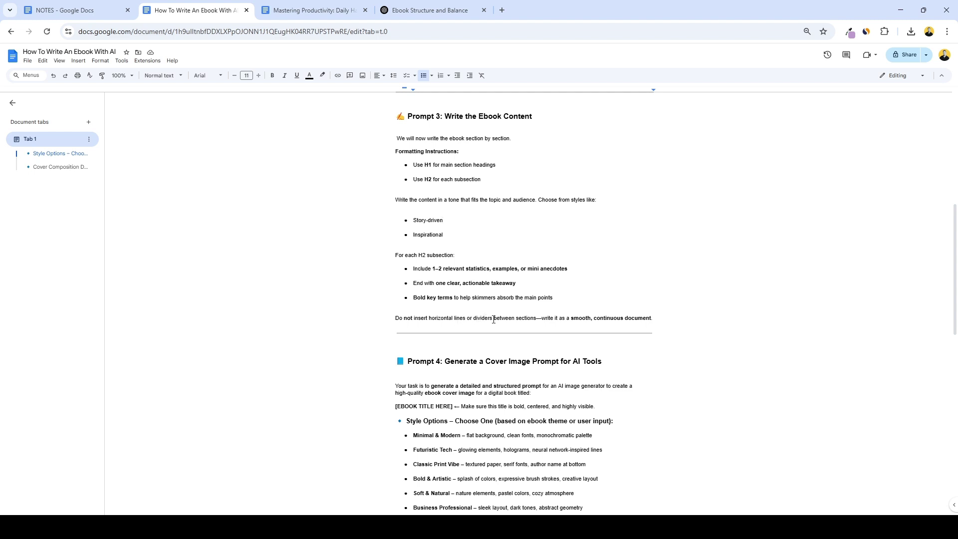
left_click(574, 318)
Select the entire Prompt 3 section from its heading down to the divider.
left_click_drag(669, 331, 381, 339)
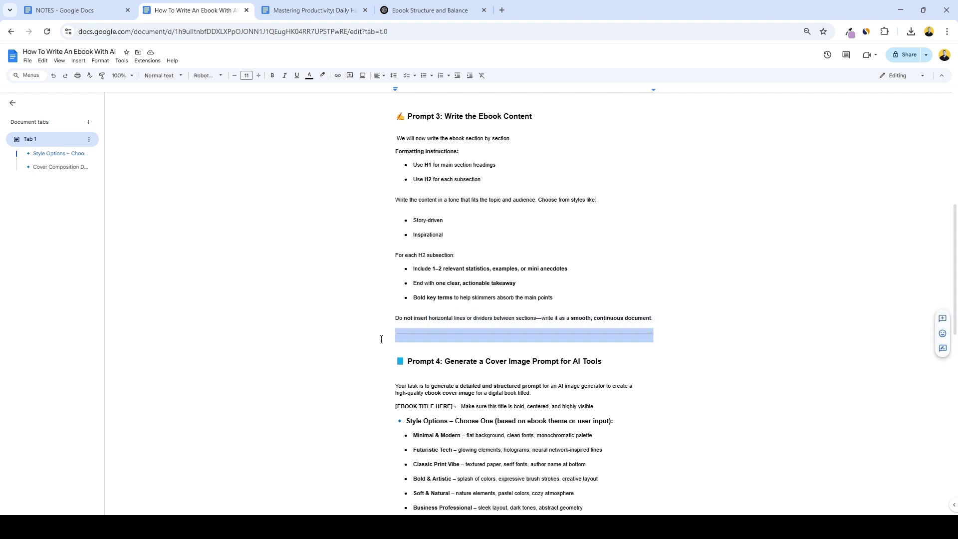
left_click(662, 333)
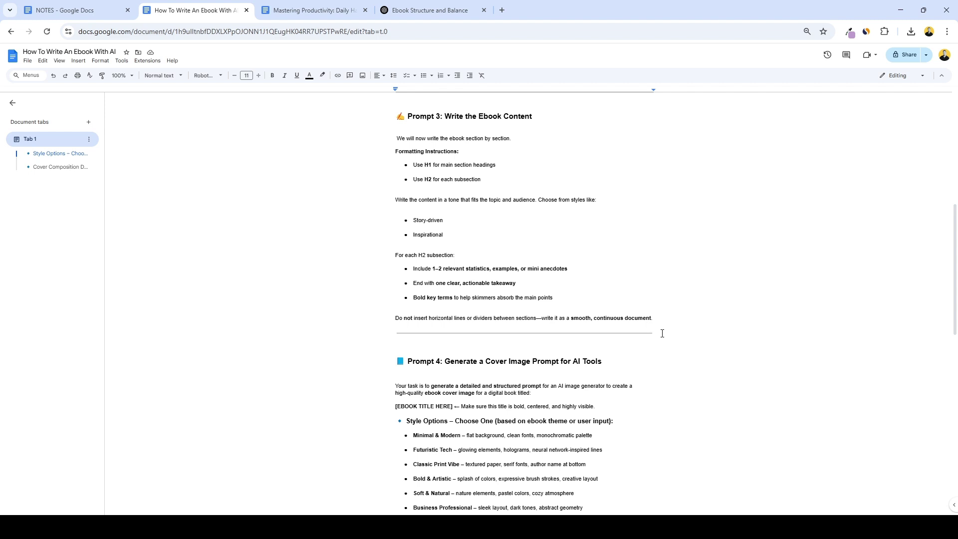
left_click_drag(662, 334, 381, 121)
Paste Prompt 3 into the ChatGPT box followed by a 'now write this:' line.
left_click(414, 15)
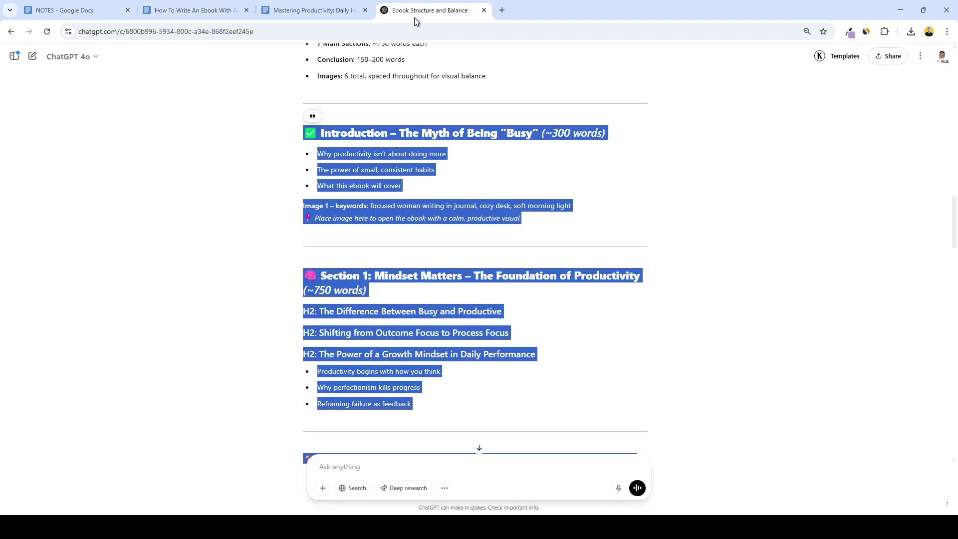
left_click(520, 467)
key("ctrl+v")
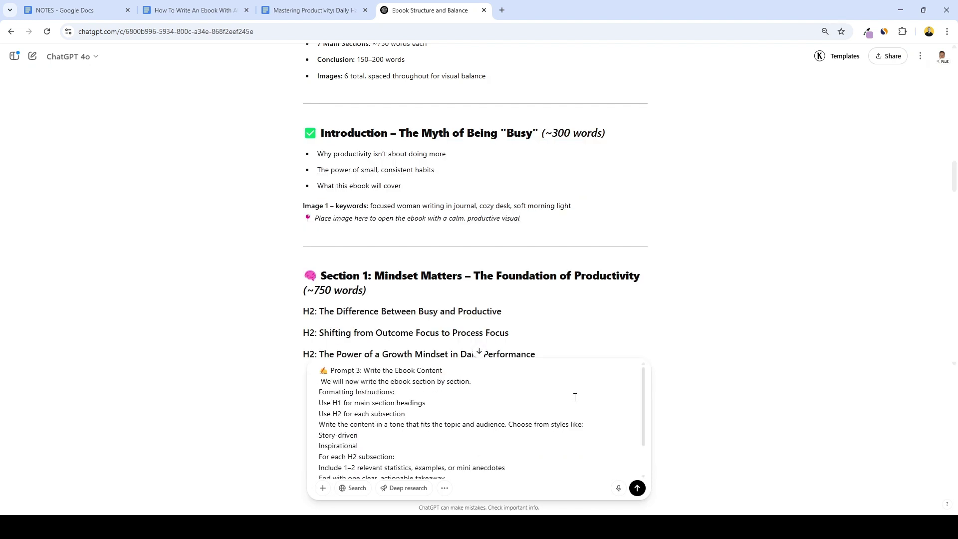
scroll(584, 396, "down", 2)
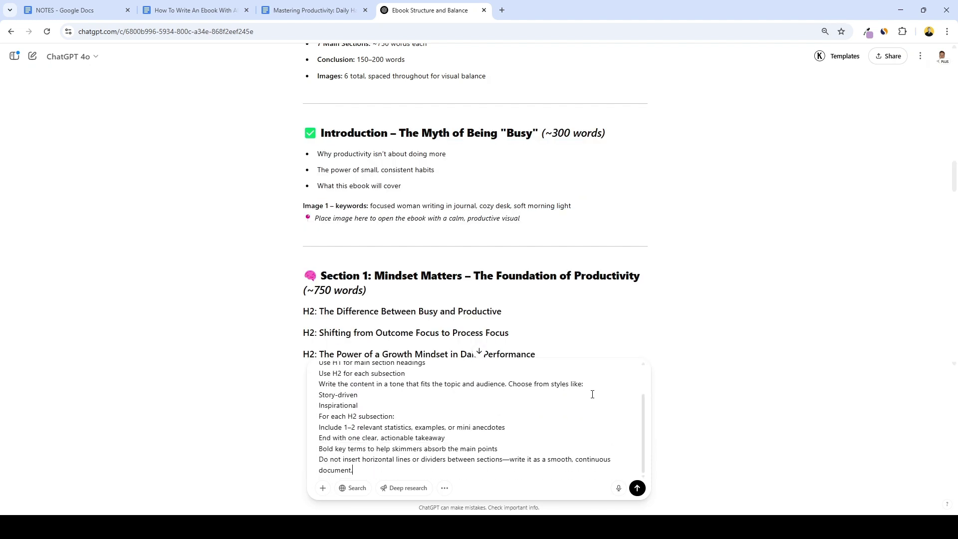
key("shift+Return")
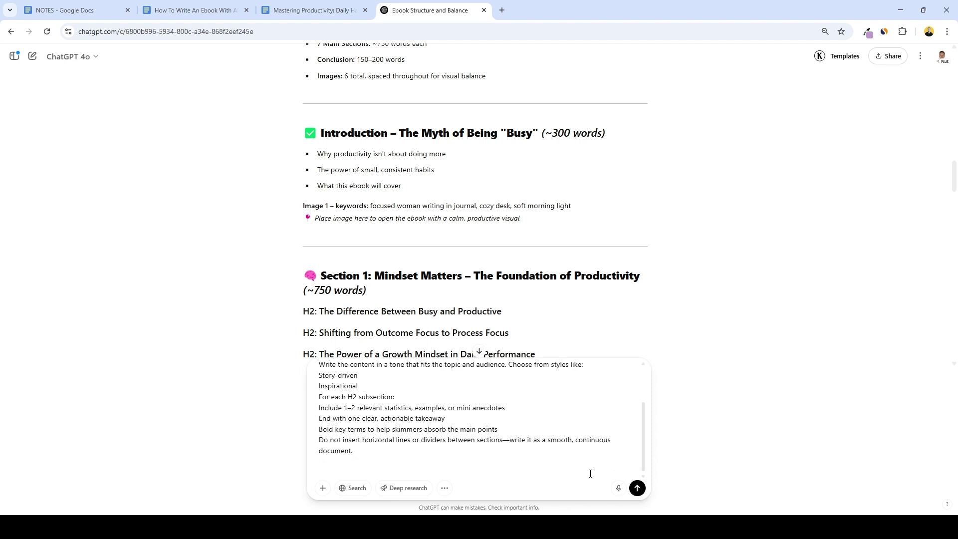
type("now write this:")
key("shift+Return")
Add the Introduction outline from NOTES, send it, and select the generated chapter.
left_click(98, 9)
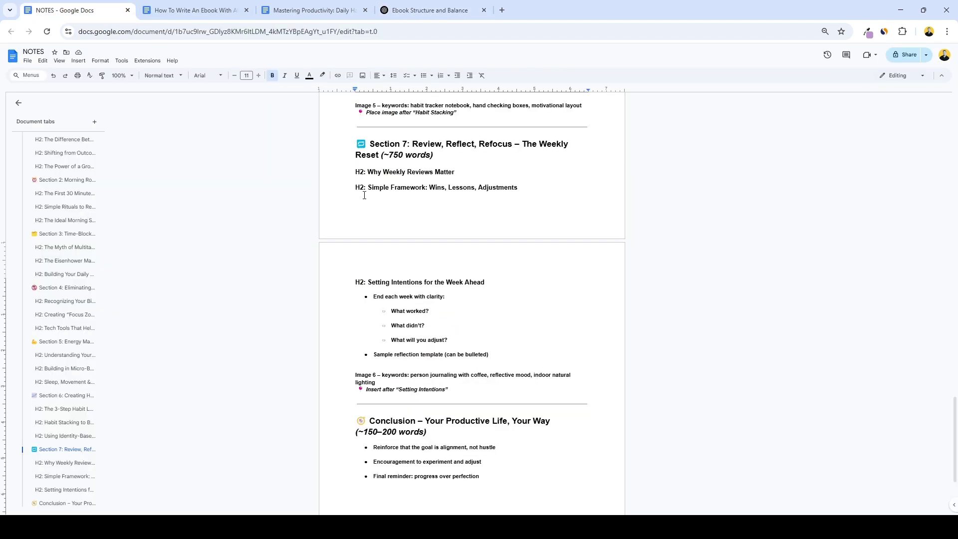
scroll(364, 195, "up", 20)
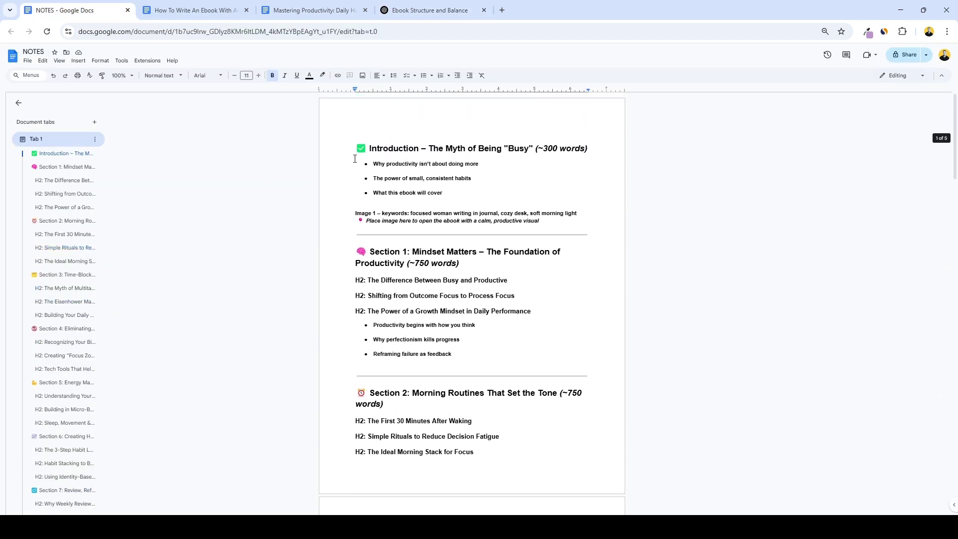
left_click_drag(355, 155, 579, 222)
left_click(399, 10)
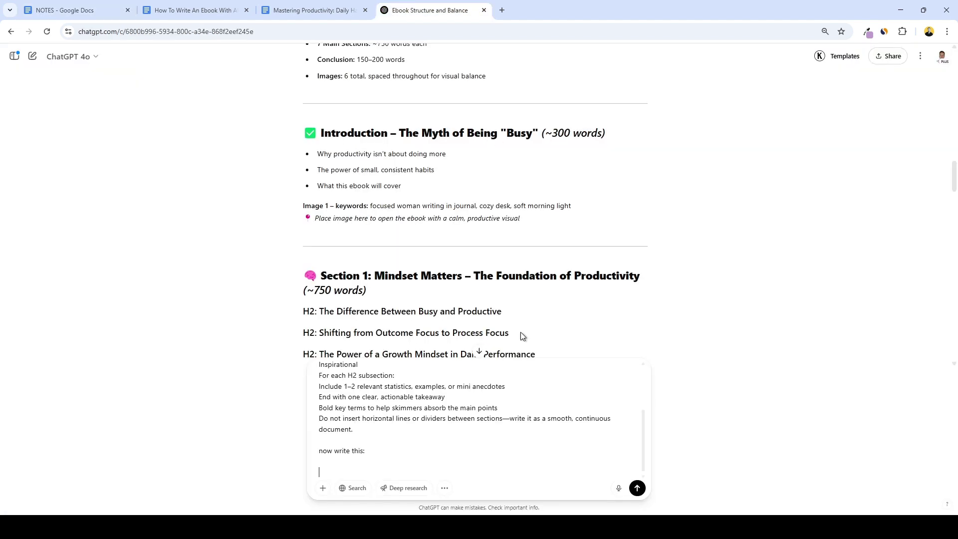
scroll(465, 456, "up", 2)
key("Return")
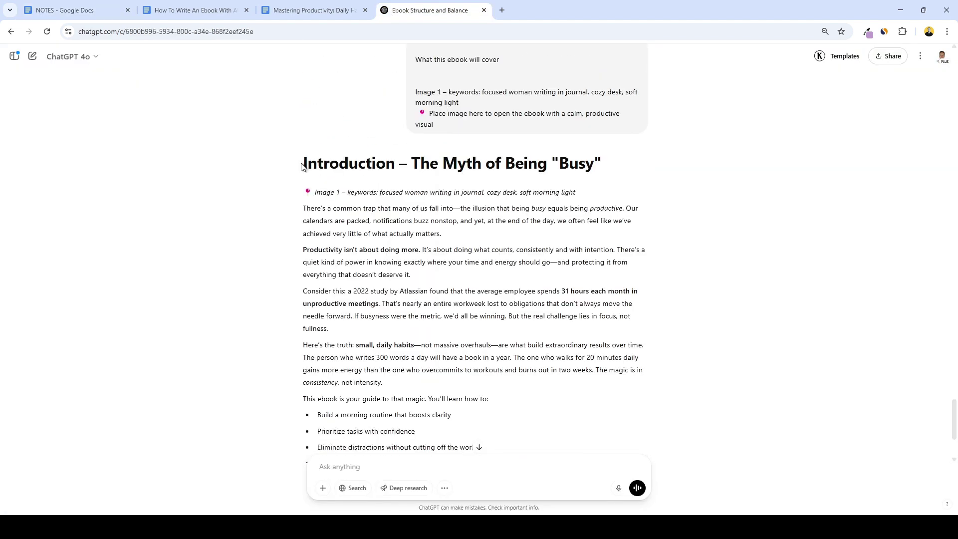
left_click_drag(303, 167, 661, 405)
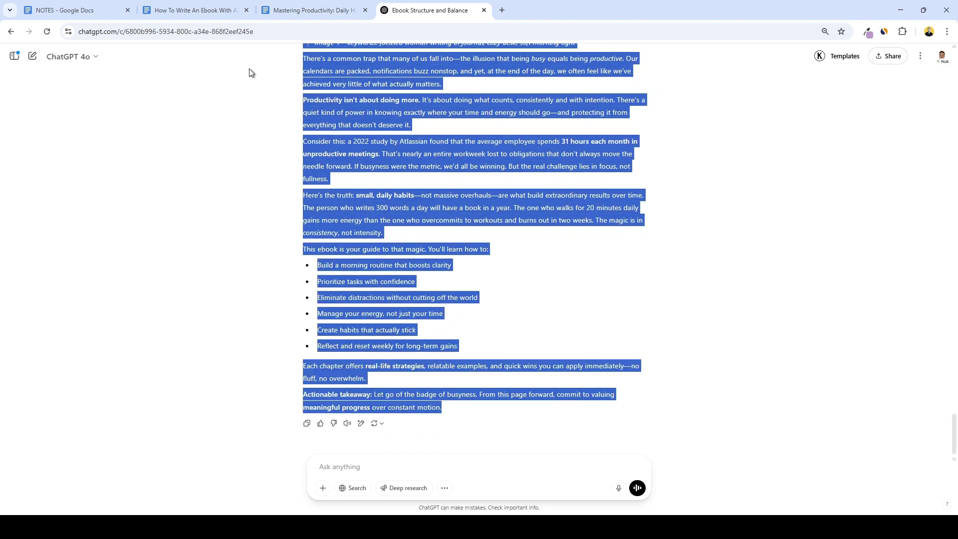
left_click(197, 10)
Paste the Introduction below the Mastering Productivity title and delete its Image 1 keywords note.
left_click(311, 10)
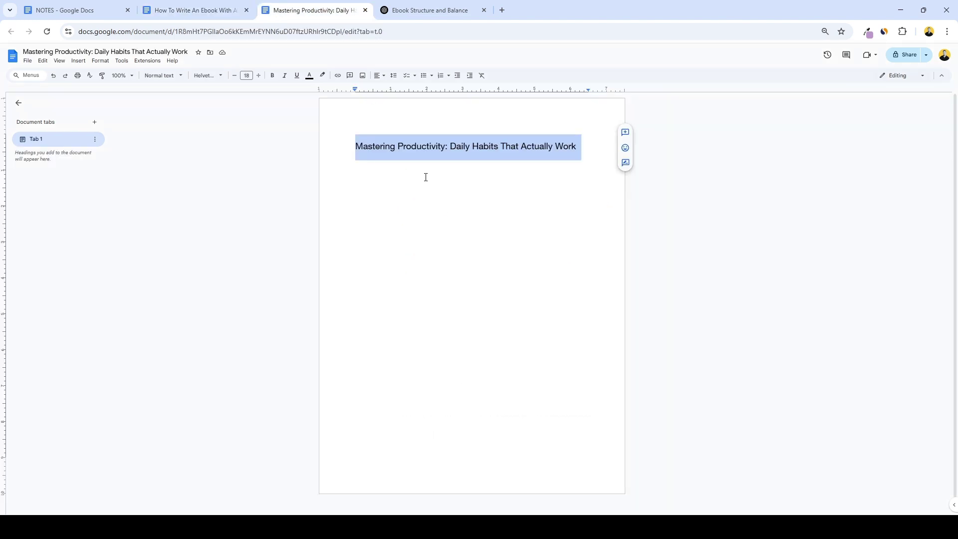
left_click(586, 143)
key("Return")
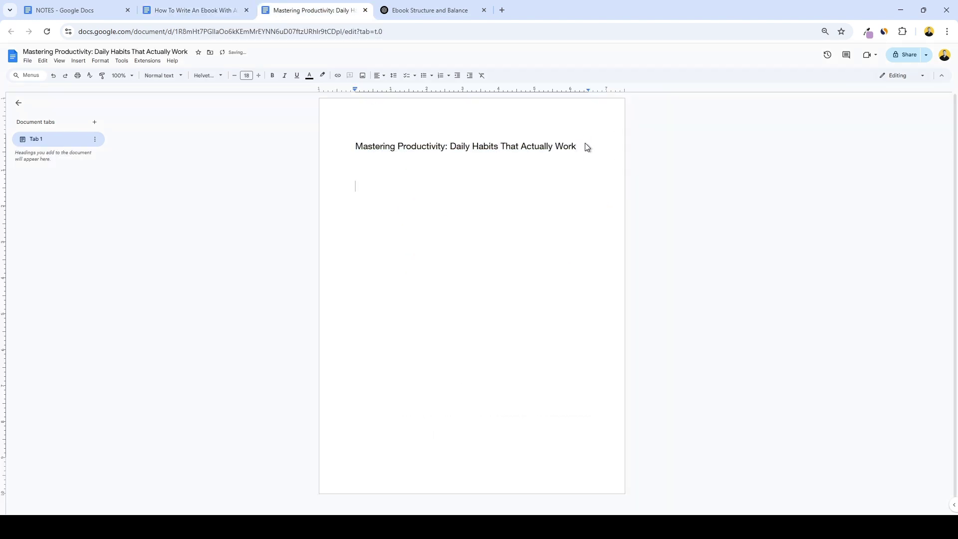
key("ctrl+v")
scroll(582, 145, "up", 15)
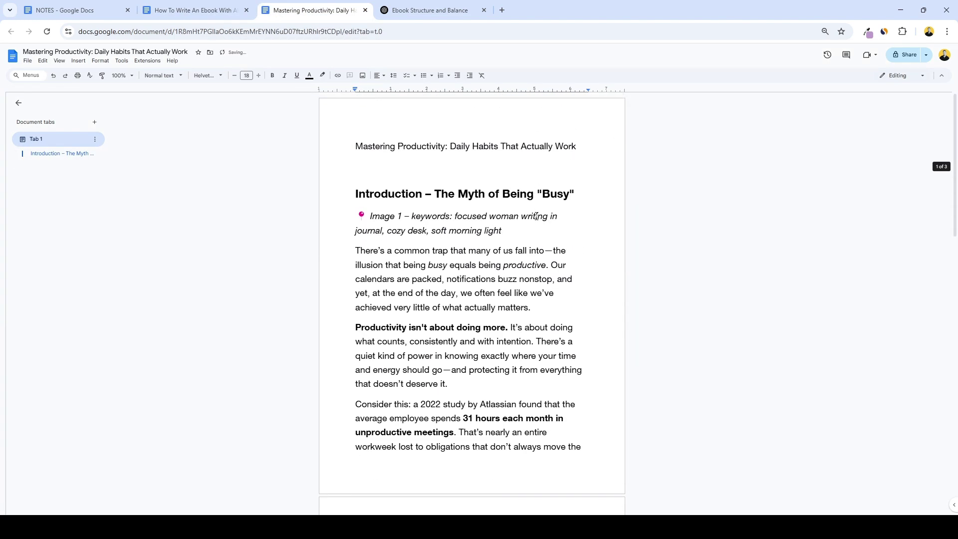
left_click_drag(538, 224, 343, 214)
key("BackSpace")
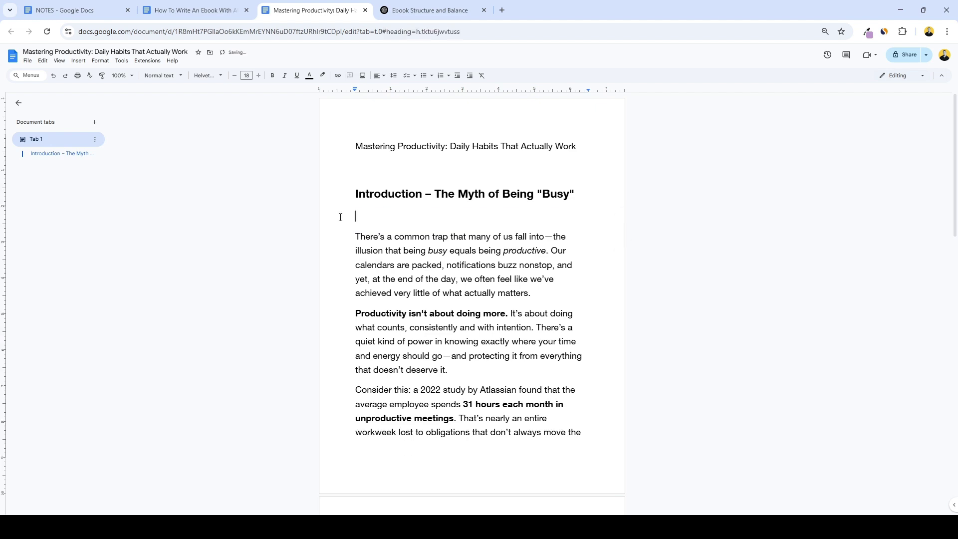
key("BackSpace")
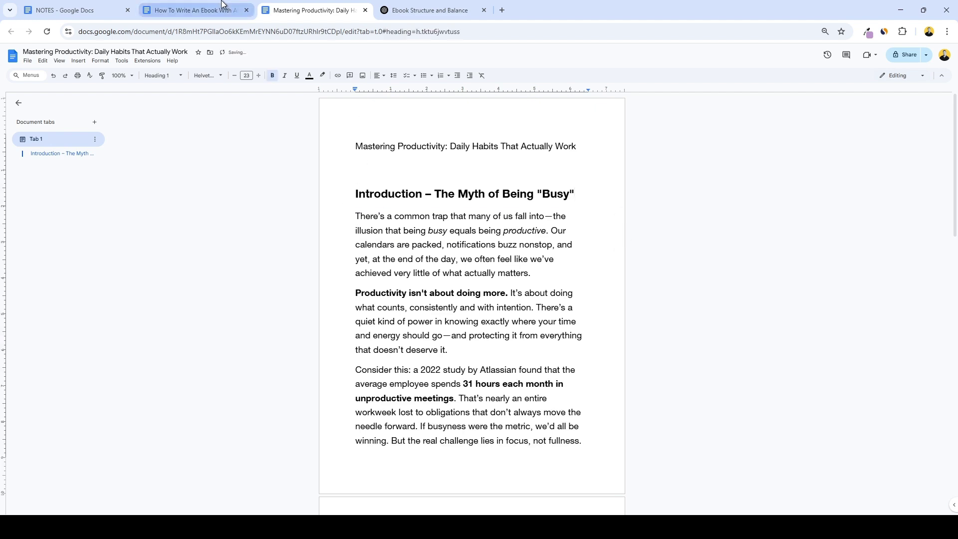
left_click(223, 4)
scroll(421, 207, "up", 2)
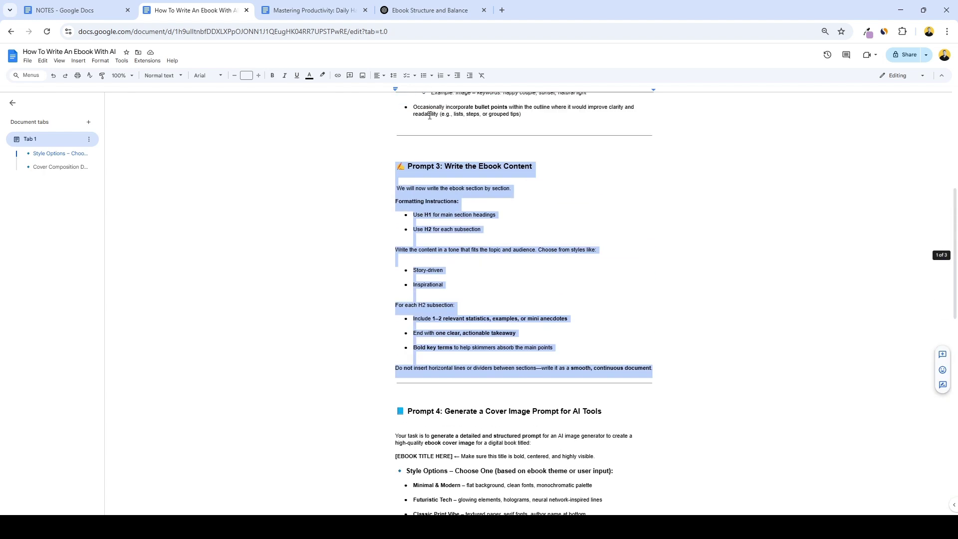
Paste Prompt 3 into the ChatGPT message box followed by 'no write this:'.
left_click(429, 10)
left_click(476, 466)
key("ctrl+v")
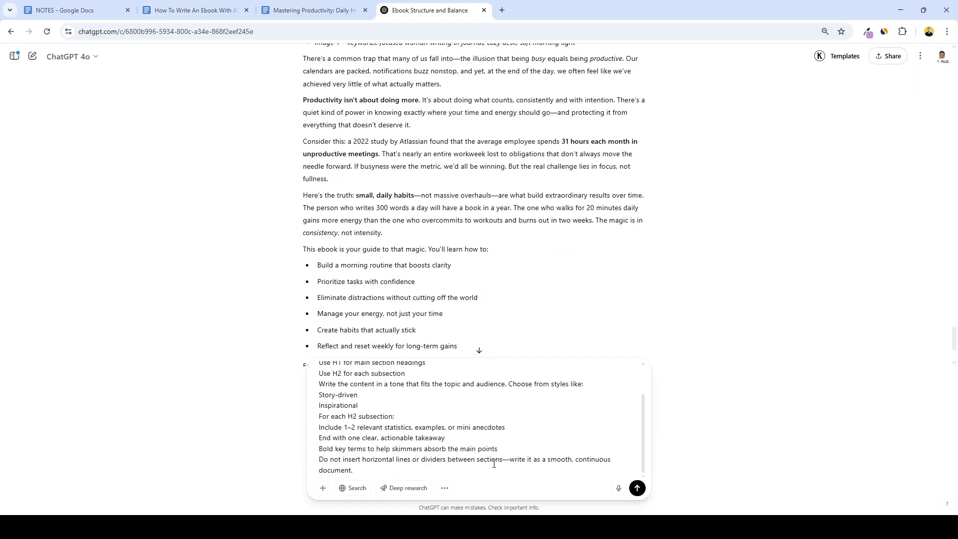
key("Return")
key("Return")
type("no wr")
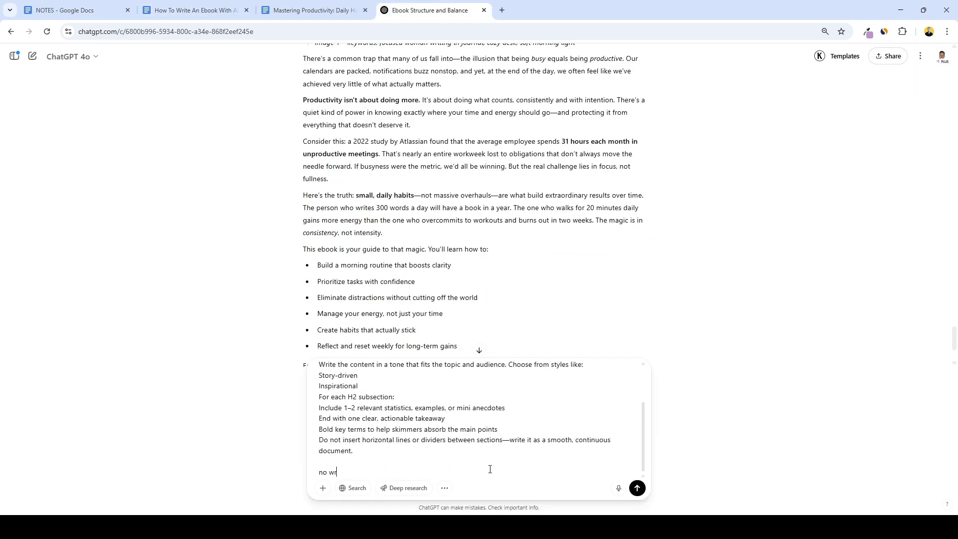
type("ite this:")
key("shift+Return")
key("shift+Return")
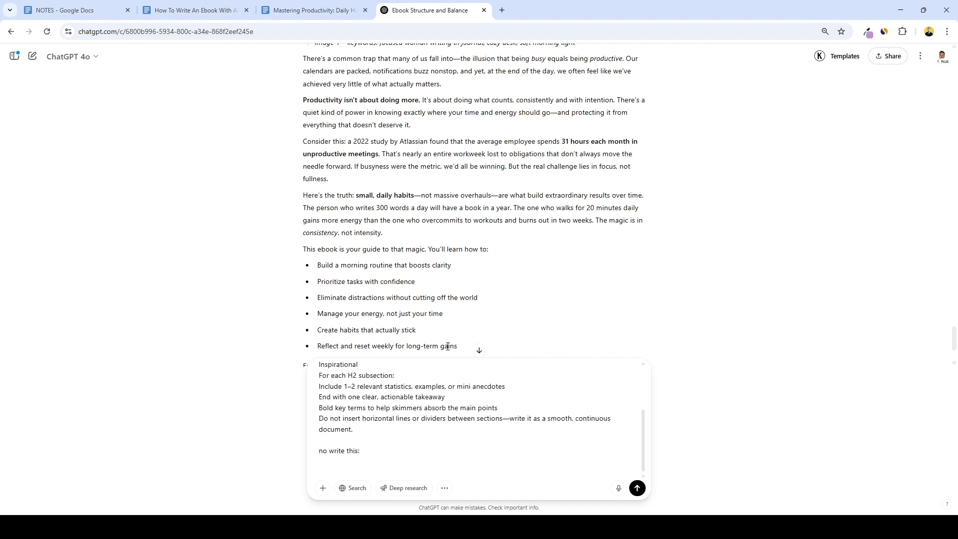
Add the Section 1 outline from NOTES, send it, and select the generated chapter.
left_click(70, 10)
left_click_drag(349, 259, 526, 357)
left_click(400, 10)
scroll(407, 437, "up", 5)
key("Return")
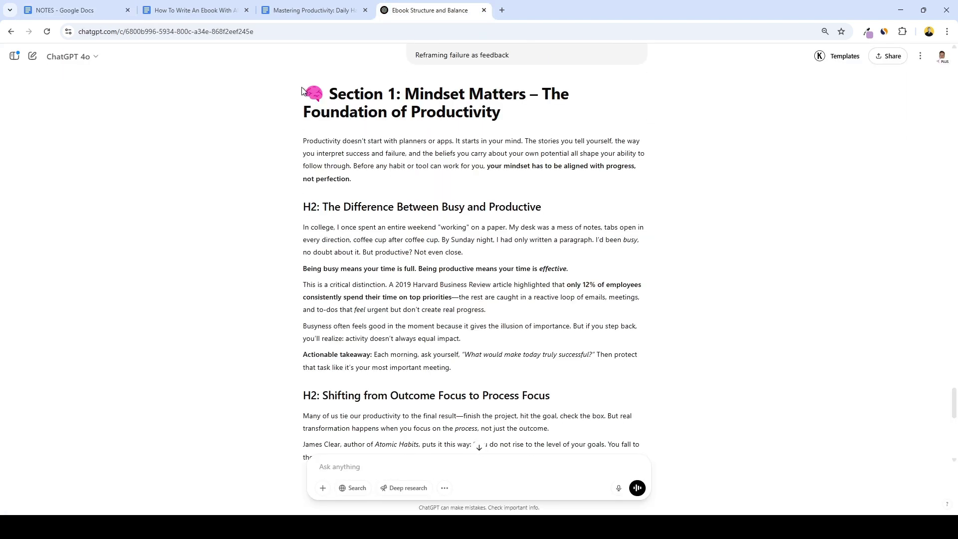
left_click_drag(302, 90, 675, 385)
key("ctrl+c")
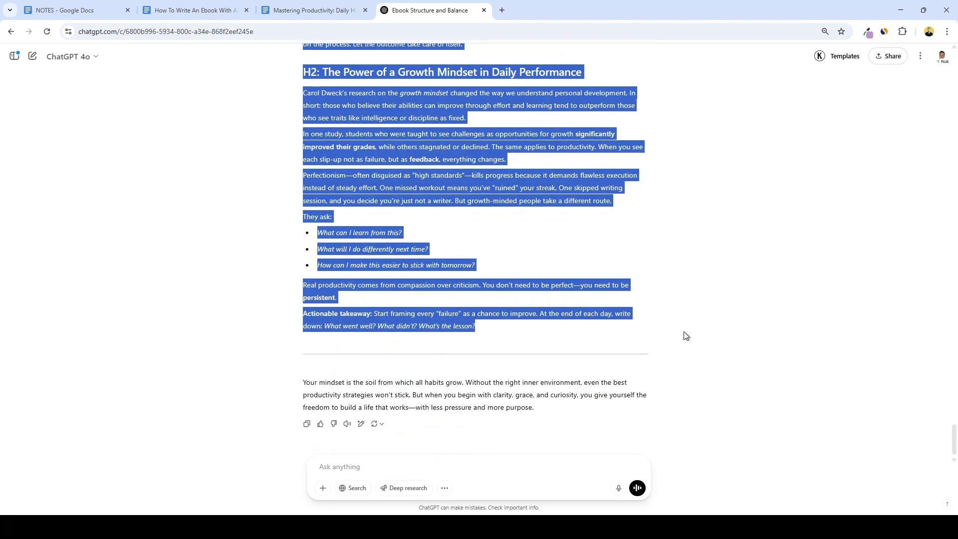
Paste the Section 1 chapter on a new line after the Introduction's 'constant motion.'.
left_click(315, 10)
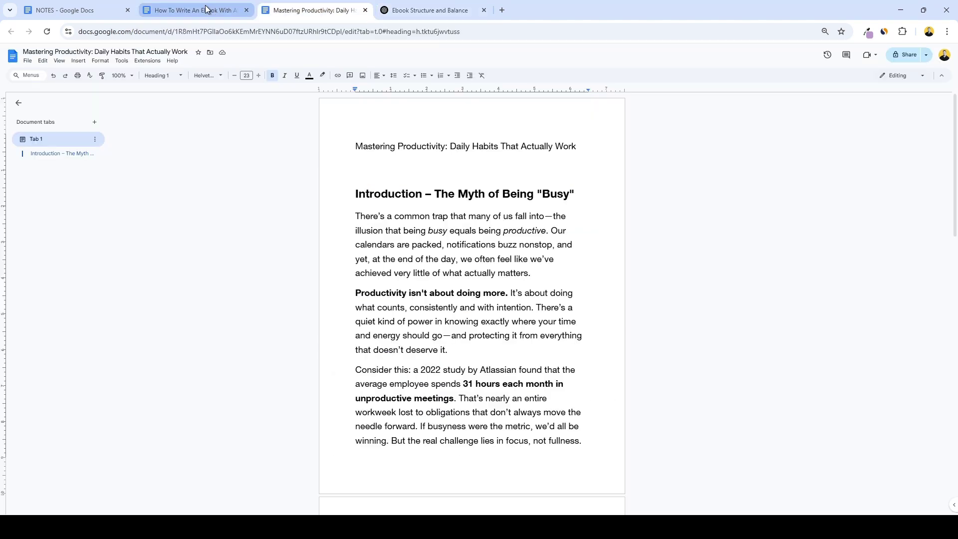
scroll(462, 371, "down", 15)
scroll(462, 371, "down", 4)
left_click(498, 210)
key("Return")
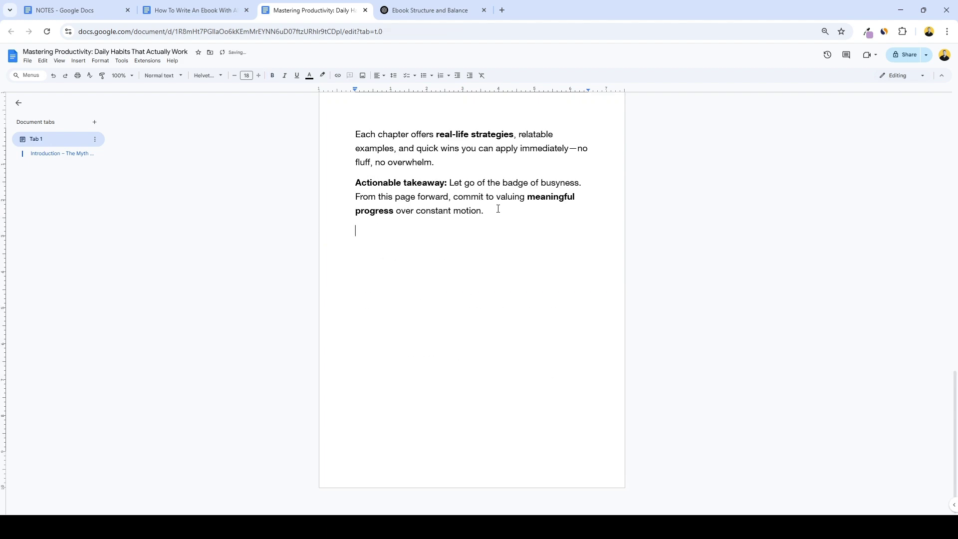
key("ctrl+v")
scroll(474, 281, "up", 6)
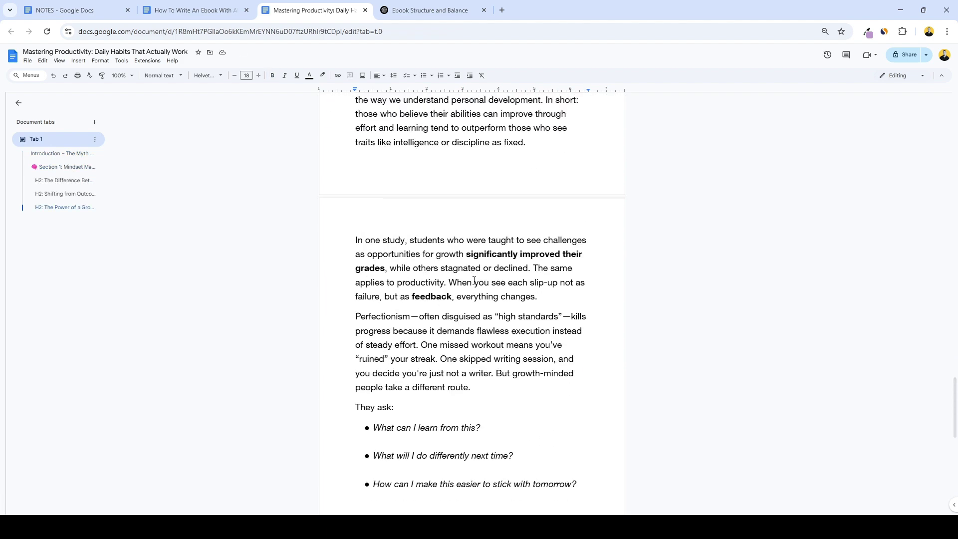
scroll(474, 281, "up", 3)
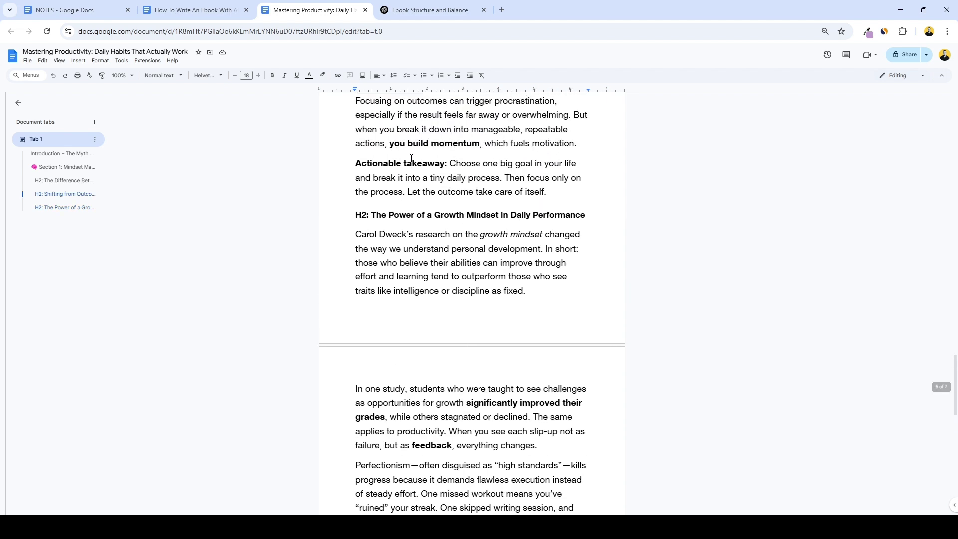
Copy Prompt 3 from the ebook guide into the ChatGPT message box again.
left_click(177, 10)
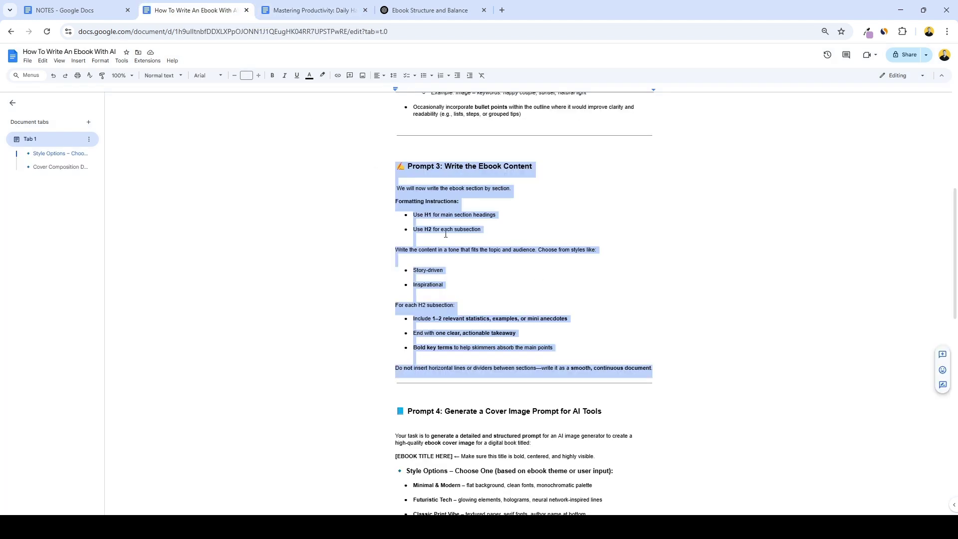
key("ctrl+c")
left_click(429, 10)
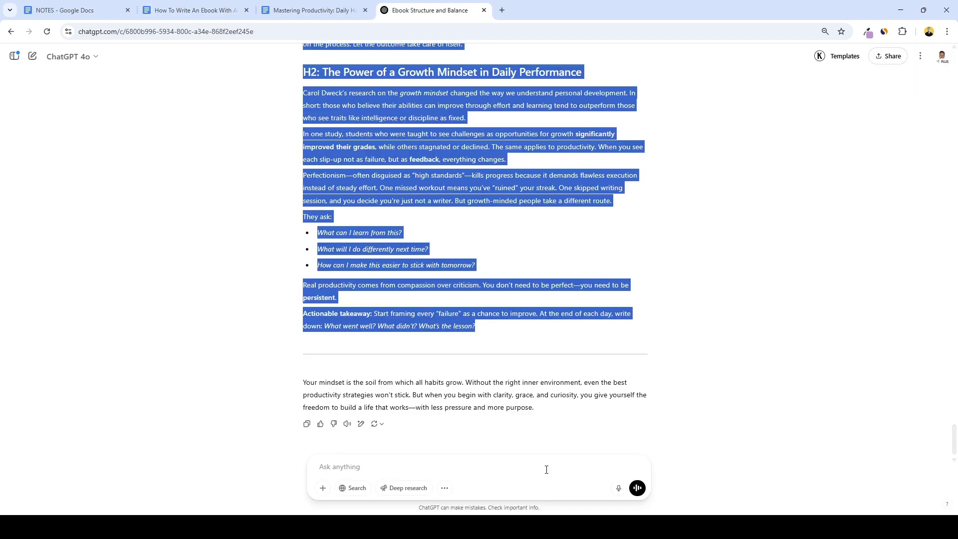
key("ctrl+v")
left_click(123, 4)
left_click(429, 10)
Send the Section 2 request, then jump through Sections 3, 4, 5 and 6 via the outline.
key("Return")
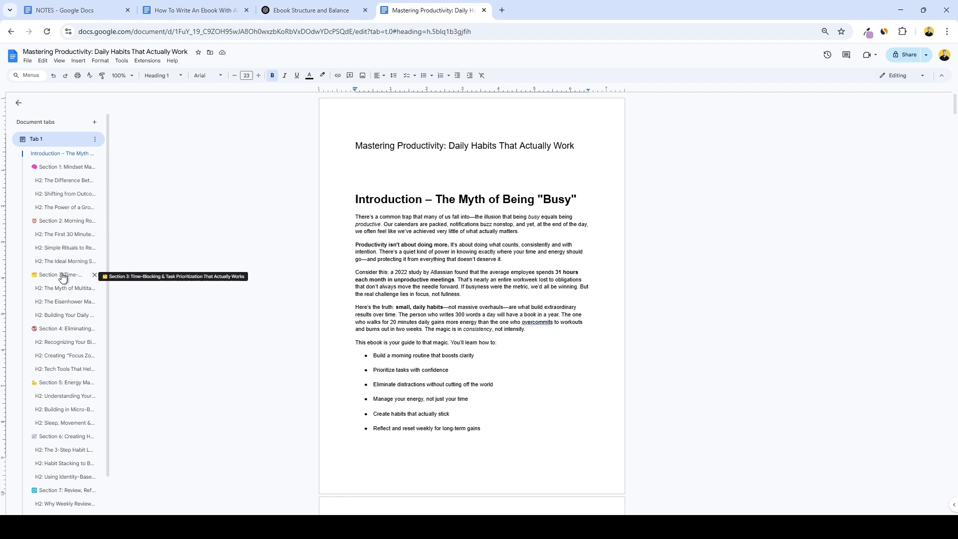
scroll(70, 274, "down", 2)
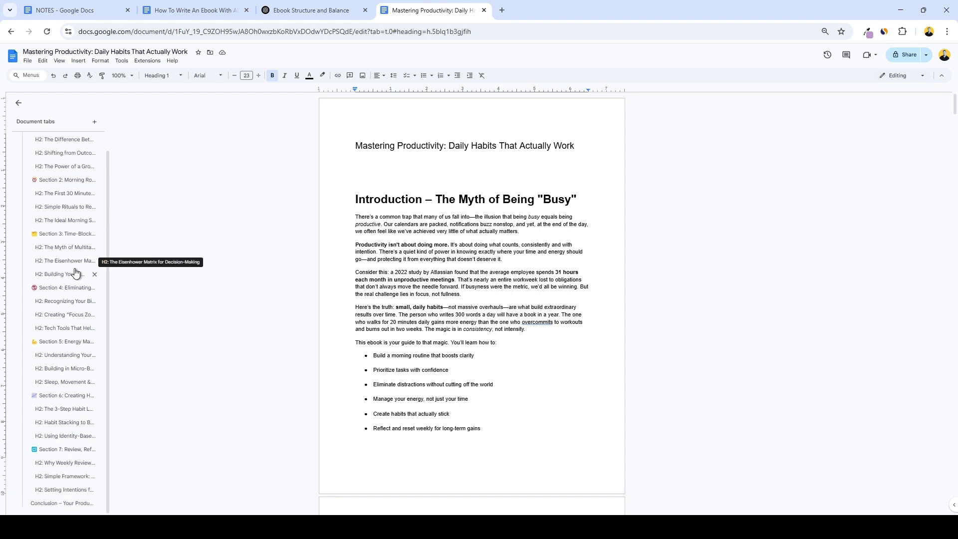
left_click(50, 234)
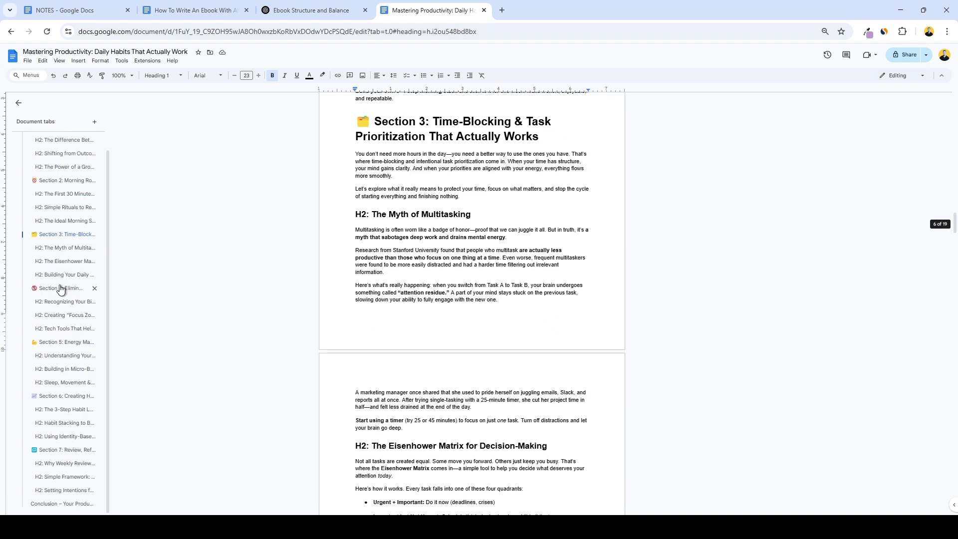
left_click(53, 287)
left_click(58, 343)
left_click(61, 396)
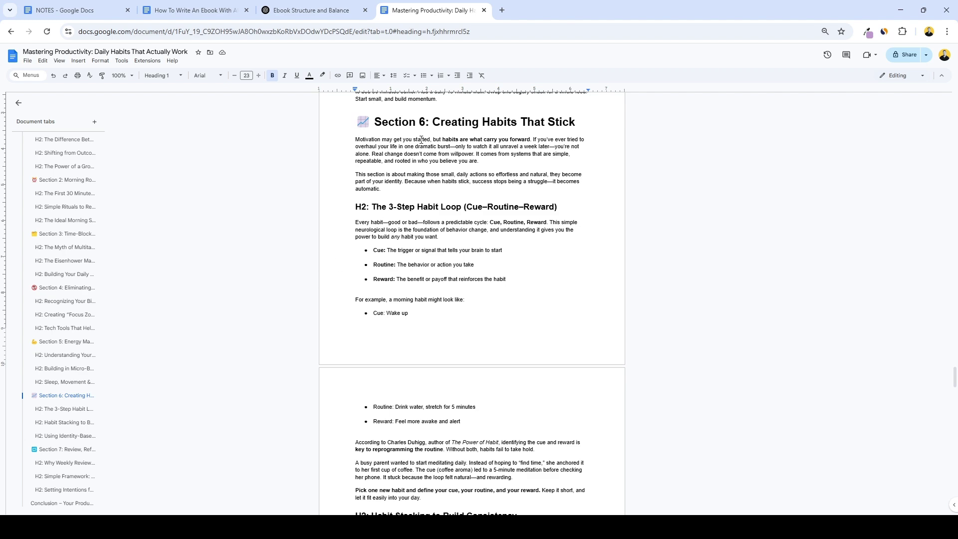
Search the ebook for 'section' to locate the chapter heading labels.
left_click_drag(426, 120, 377, 120)
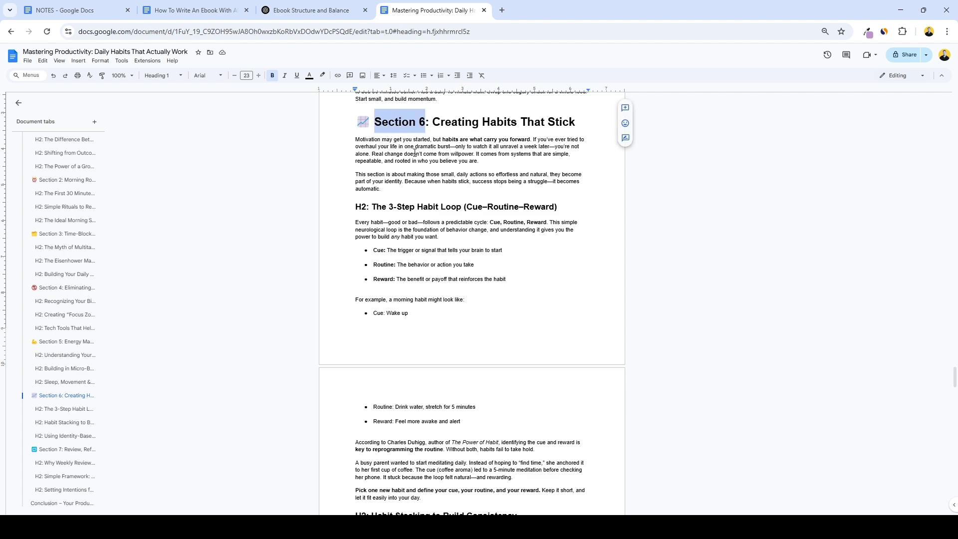
scroll(417, 169, "down", 20)
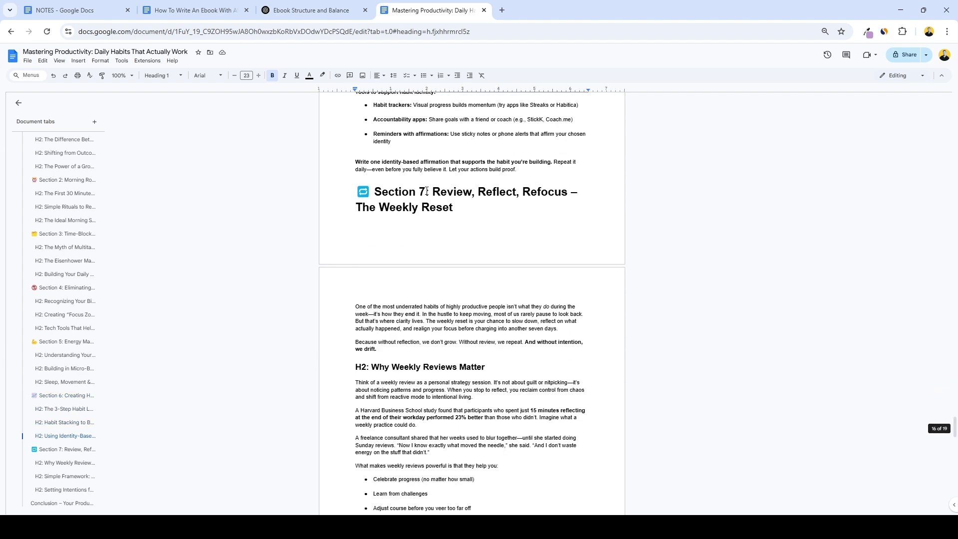
scroll(426, 191, "down", 1)
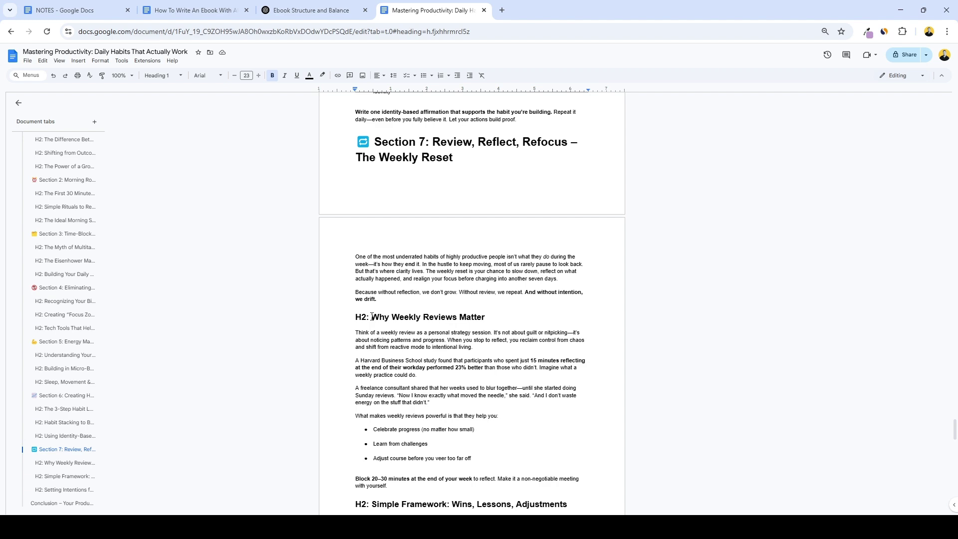
key("ctrl+f")
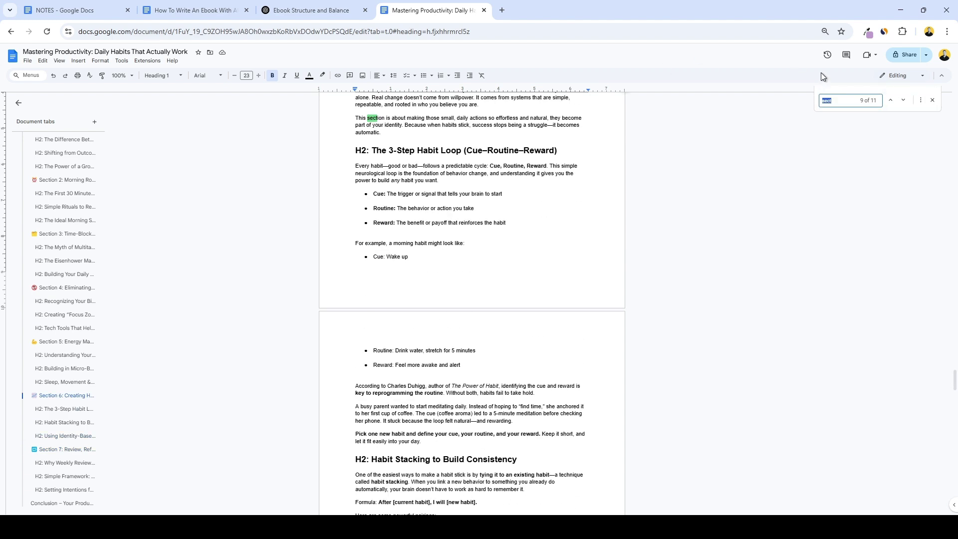
key("BackSpace")
type("section")
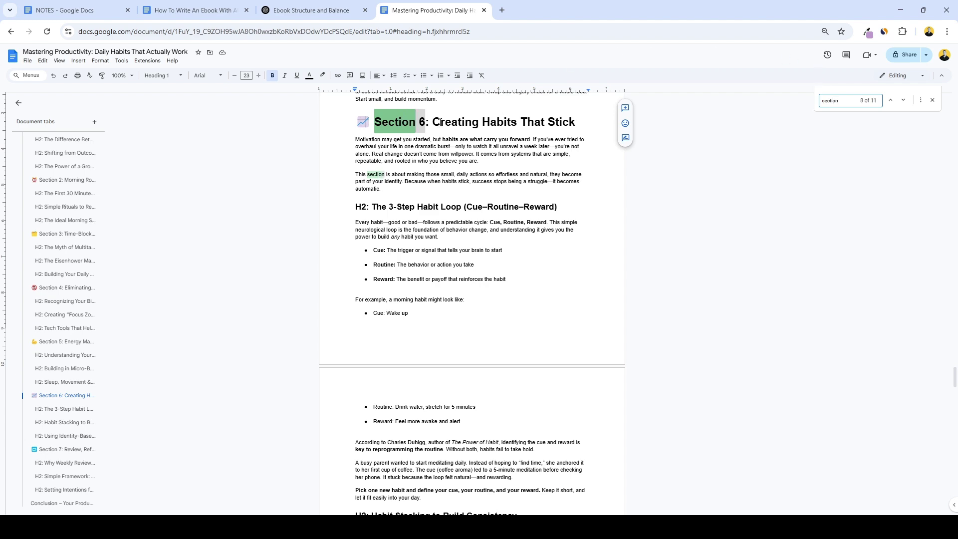
Delete the 'Section N:' prefix from each chapter heading in turn.
key("BackSpace")
key("ctrl+g")
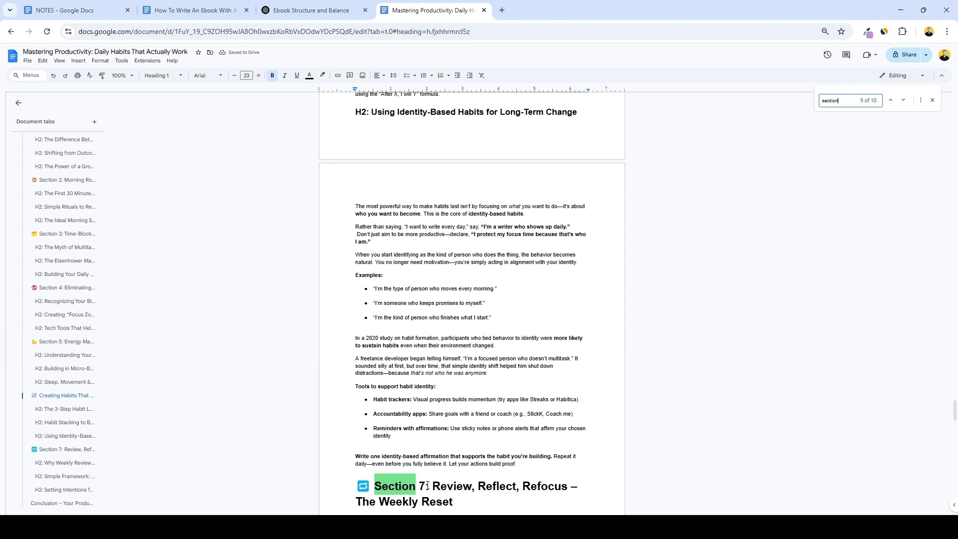
key("BackSpace")
key("ctrl+g")
left_click_drag(430, 121, 378, 120)
key("BackSpace")
key("ctrl+g")
key("BackSpace")
key("ctrl+g")
key("BackSpace")
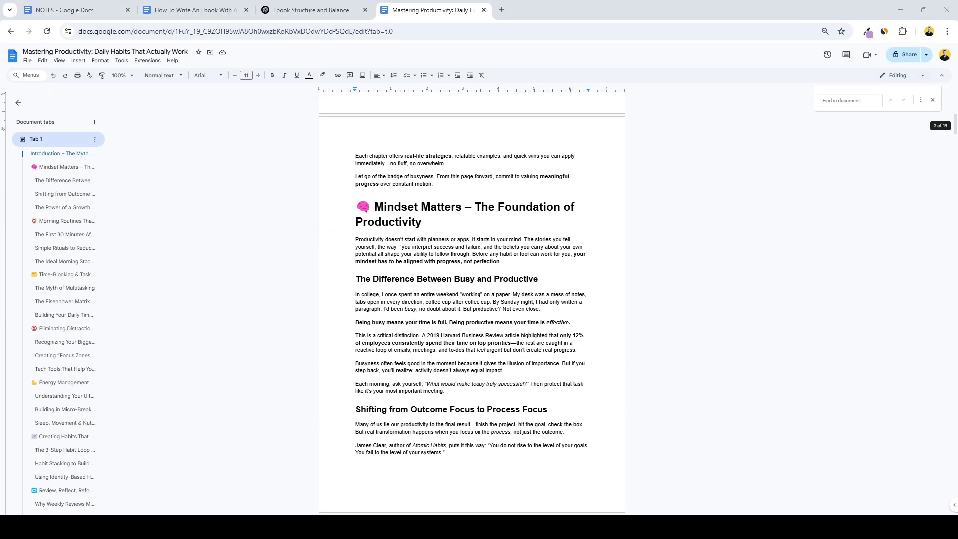
Turn on View > Show non-printing characters to reveal paragraph marks between bullet items.
scroll(471, 300, "down", 15)
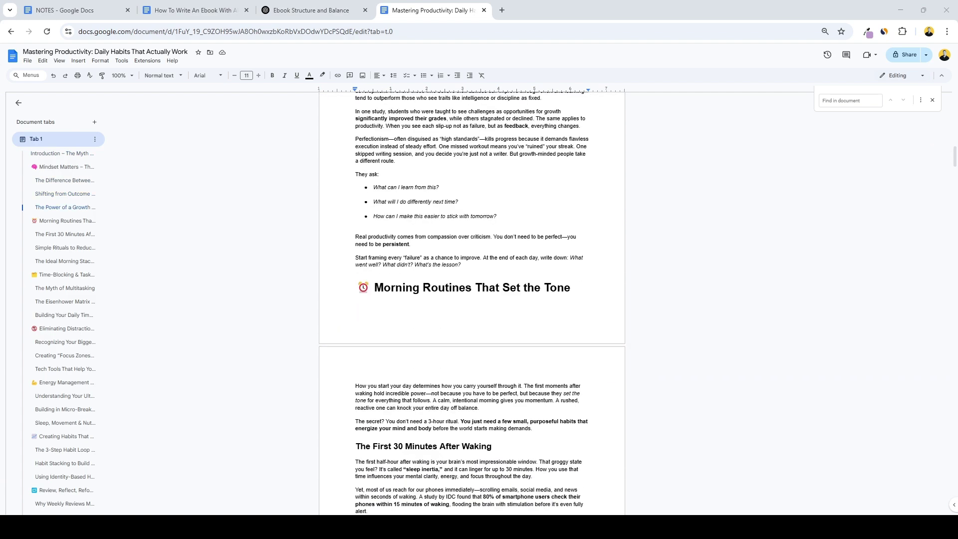
scroll(471, 299, "down", 15)
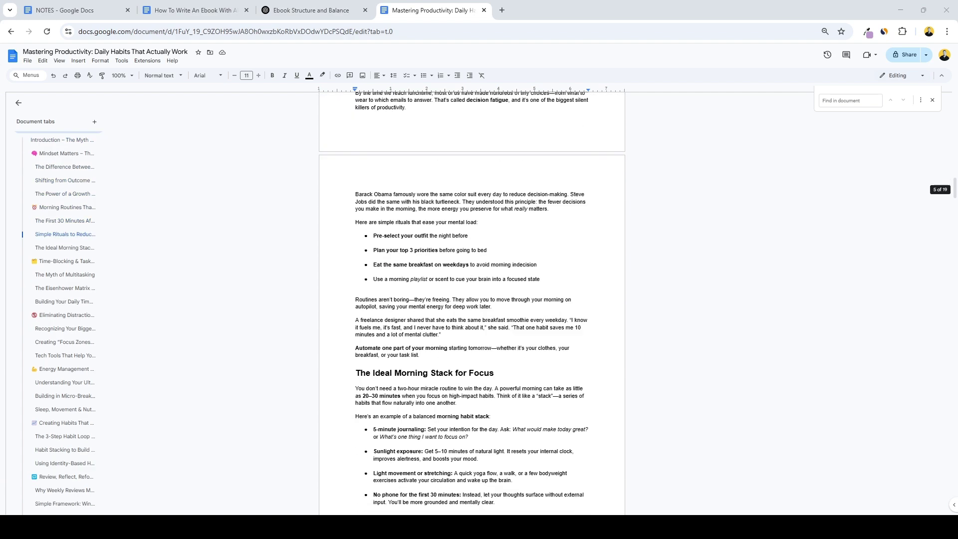
scroll(472, 299, "down", 4)
scroll(471, 299, "up", 20)
scroll(471, 300, "up", 20)
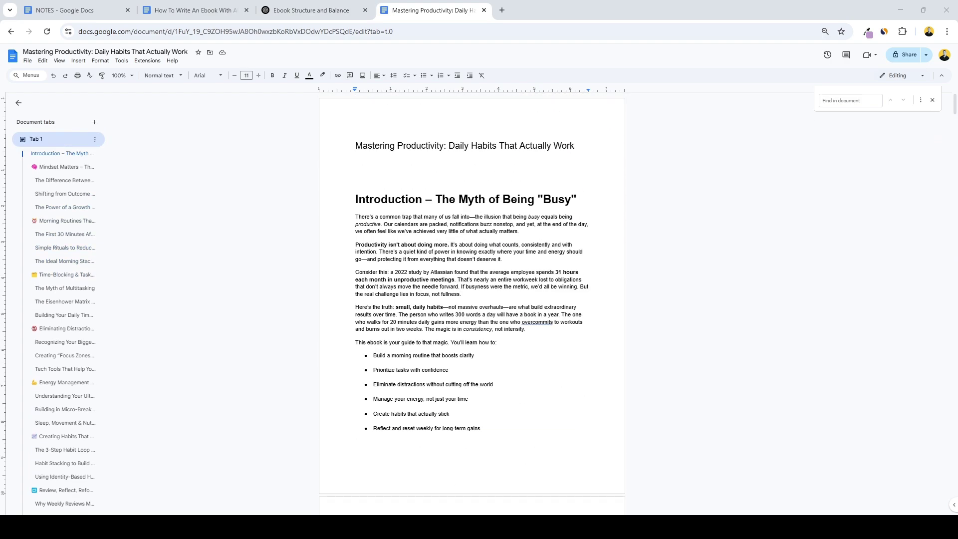
left_click(59, 61)
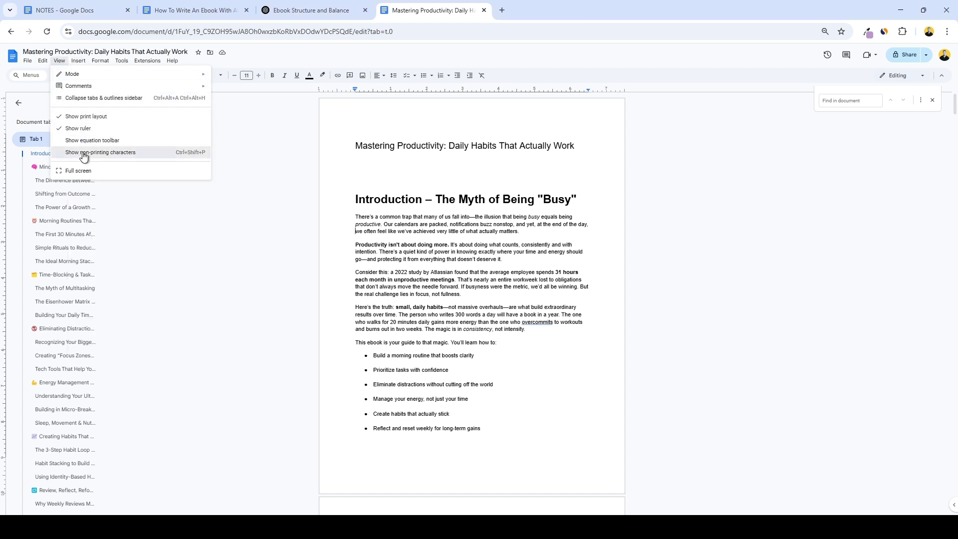
left_click(84, 157)
scroll(285, 204, "down", 2)
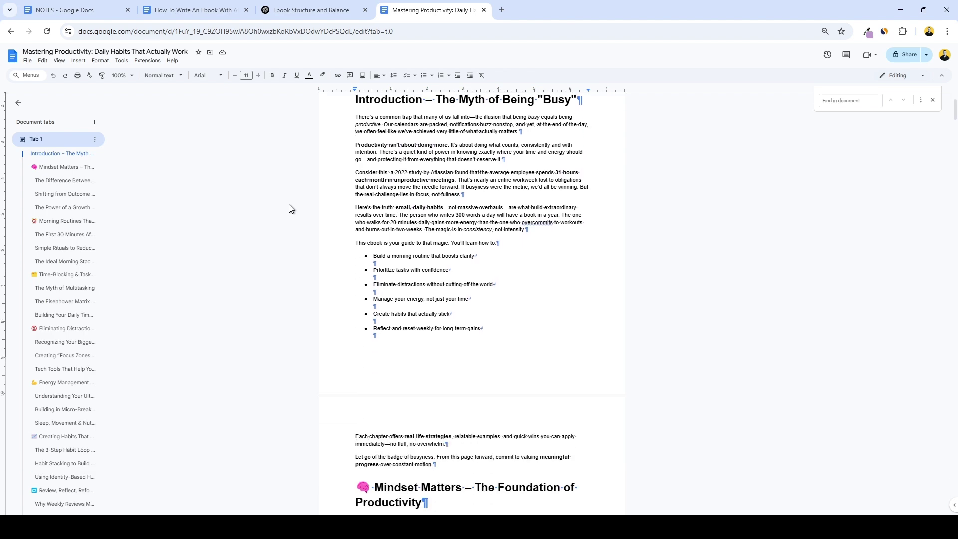
scroll(289, 204, "down", 6)
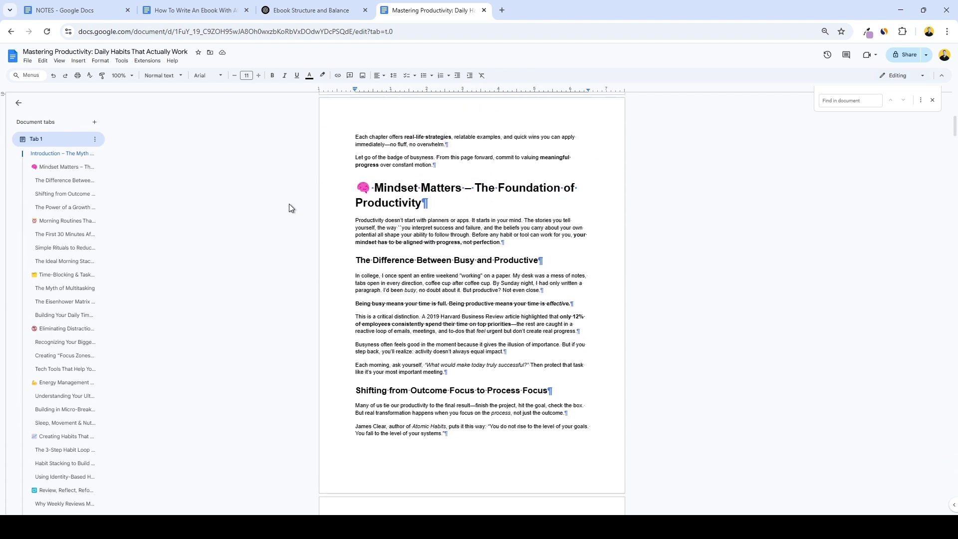
scroll(289, 203, "down", 7)
scroll(291, 202, "up", 4)
scroll(291, 203, "up", 12)
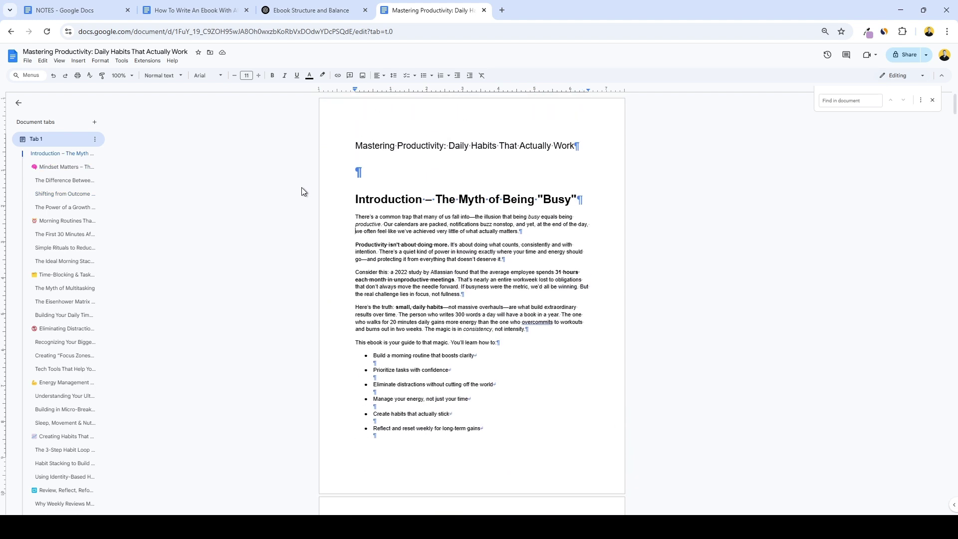
Add 'Book Cover', 'Title Page:' and 'Table of contents Page' lines above the book title.
left_click(354, 145)
key("Return")
left_click(358, 148)
type("Book Cover")
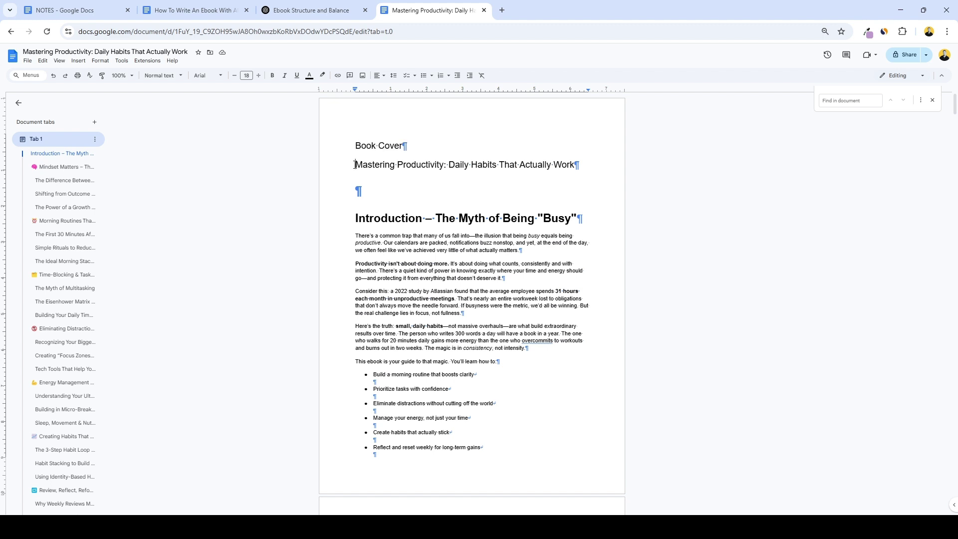
left_click(355, 165)
type("Title p")
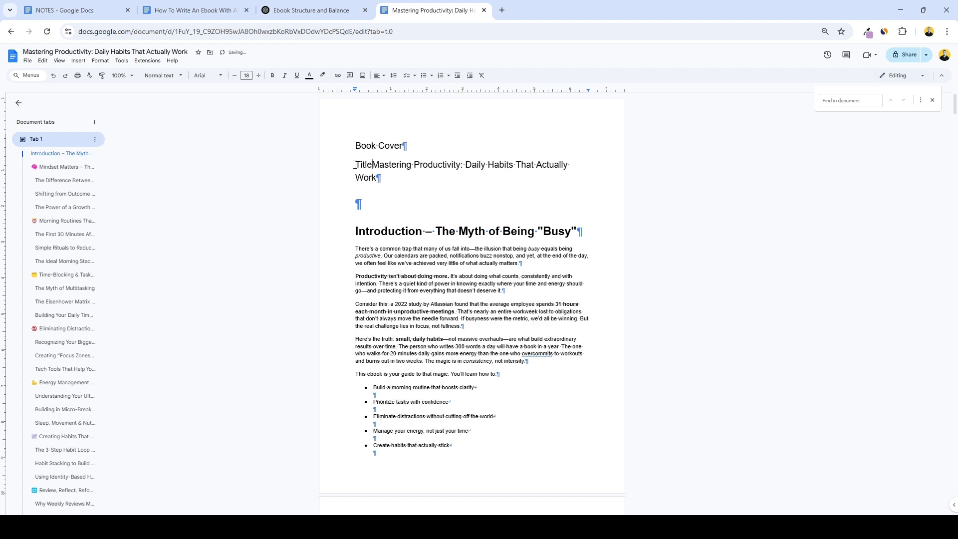
key("BackSpace")
type("Page:")
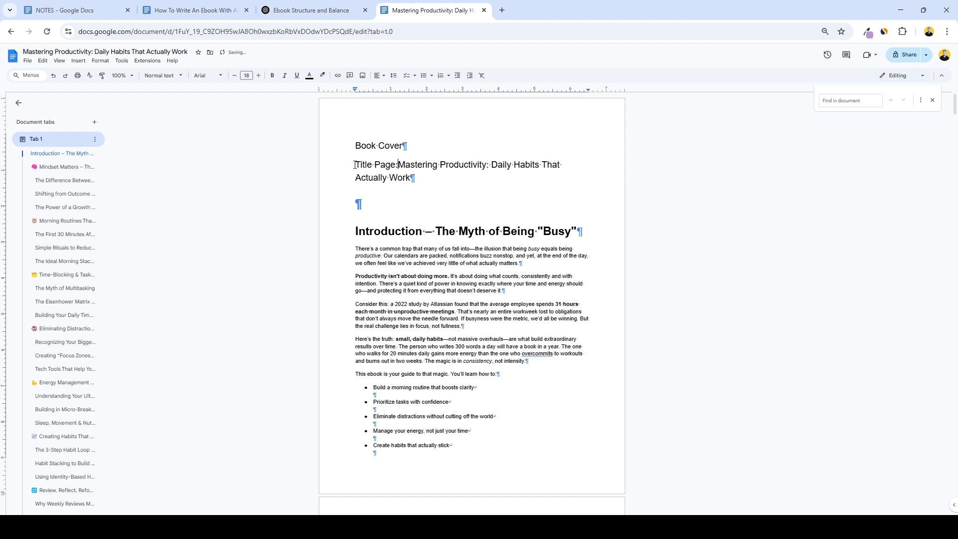
left_click(372, 191)
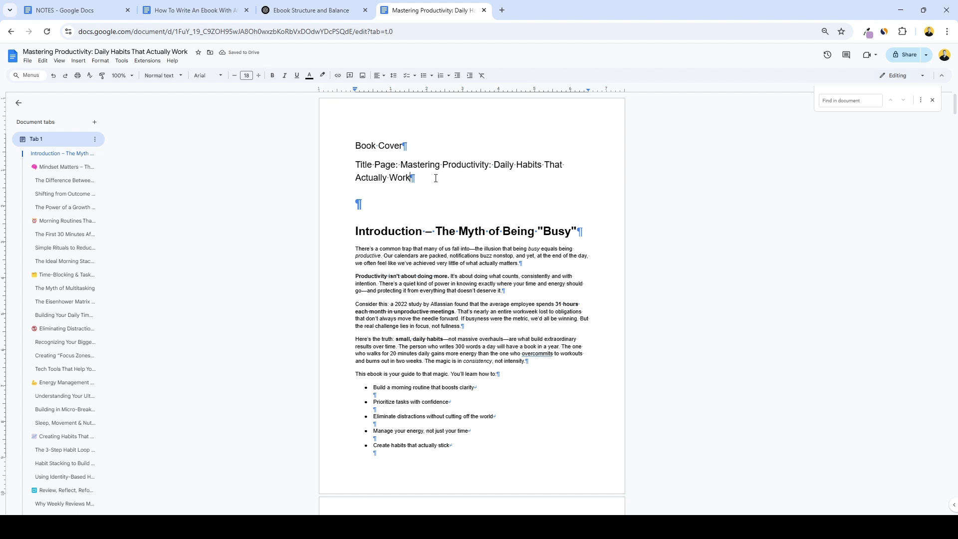
key("Return")
type("Table of")
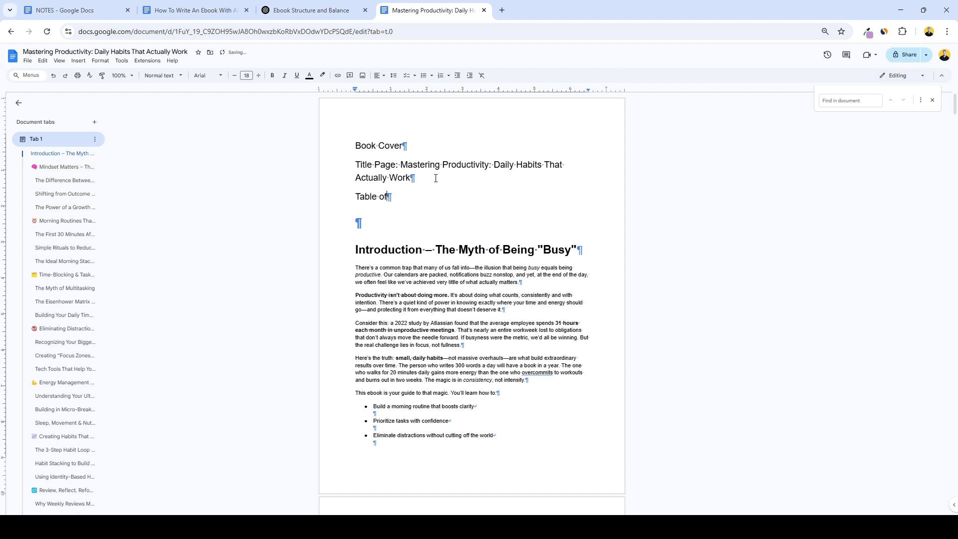
type(" contents Page")
Remove 'Introduction – ' from the start of the first chapter heading.
left_click(333, 147, "shift")
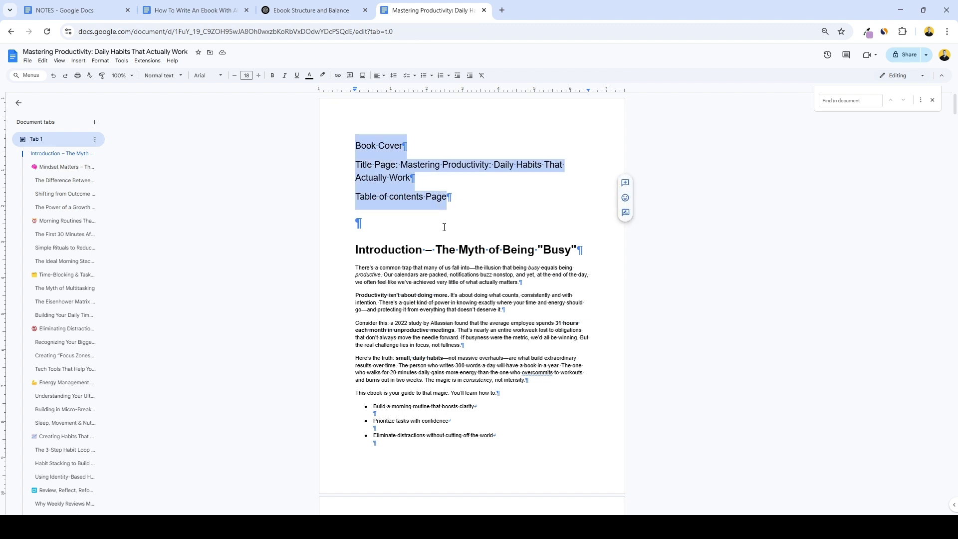
left_click(424, 226)
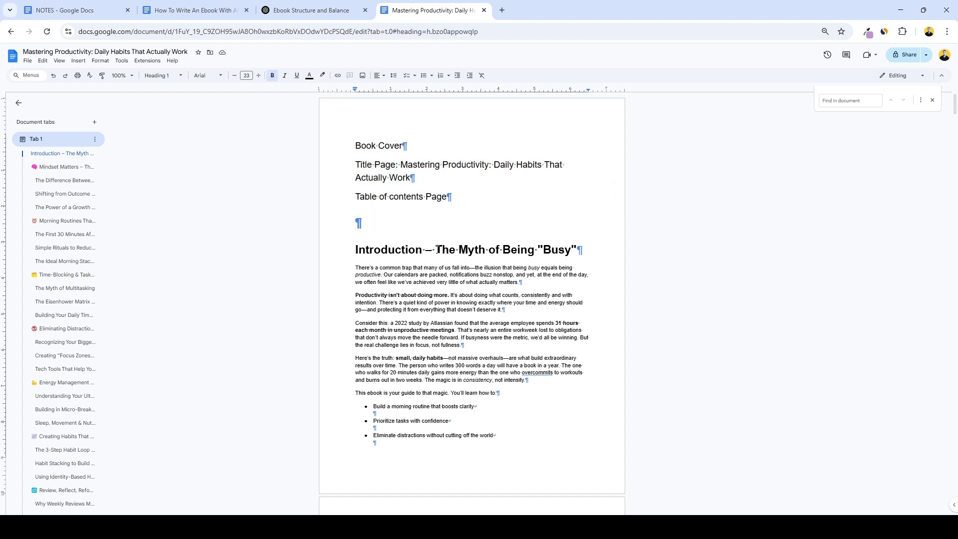
left_click_drag(437, 250, 356, 251)
key("BackSpace")
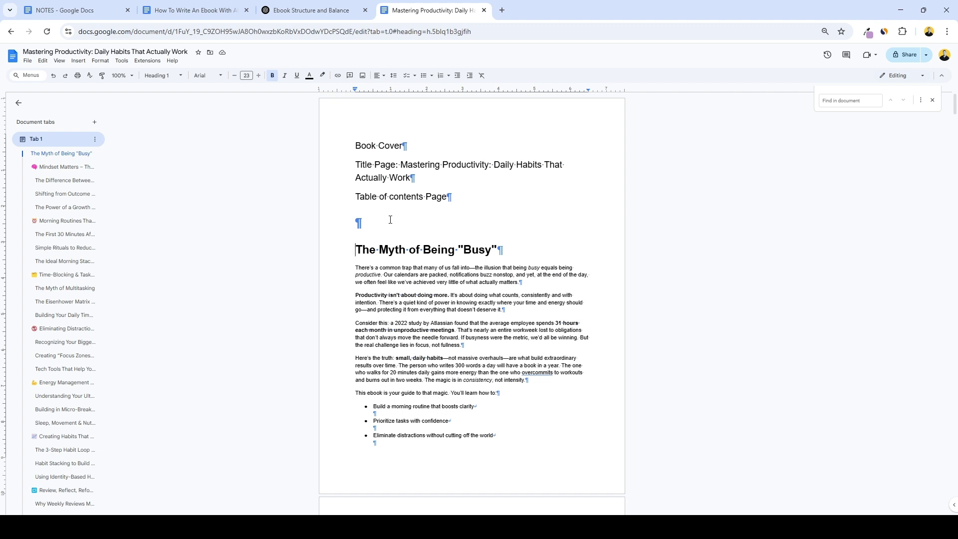
Insert page breaks so Title Page and Table of contents Page each start a new page.
left_click(347, 165)
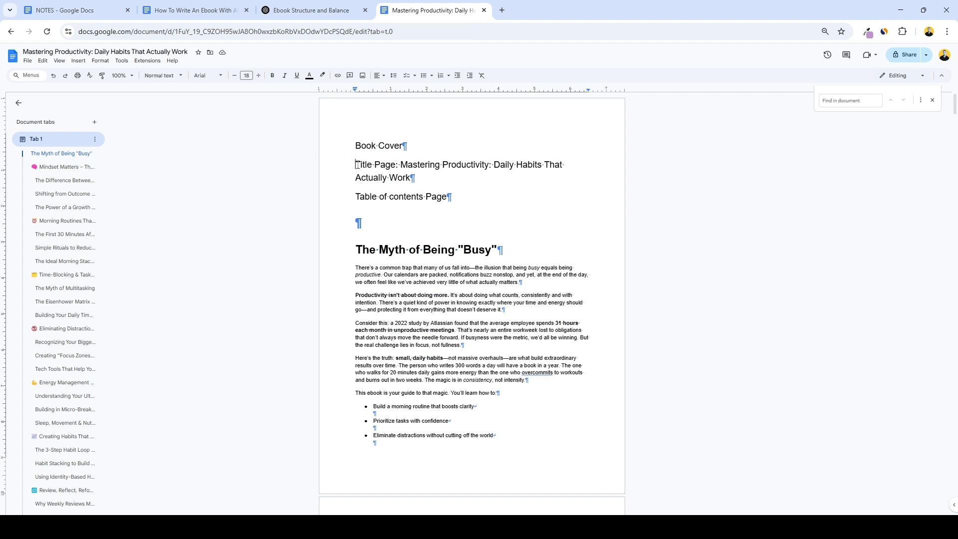
left_click(78, 60)
mouse_move(149, 290)
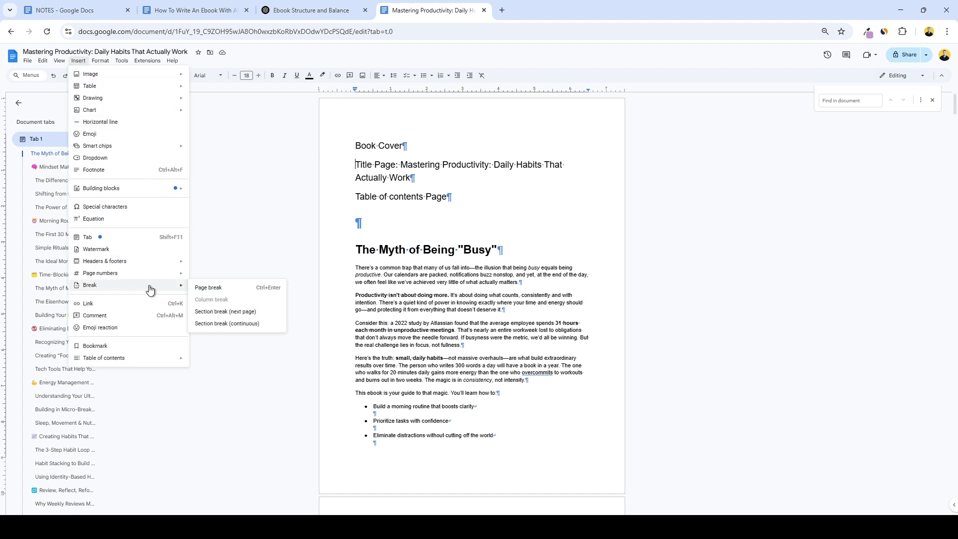
left_click(212, 287)
scroll(262, 203, "down", 4)
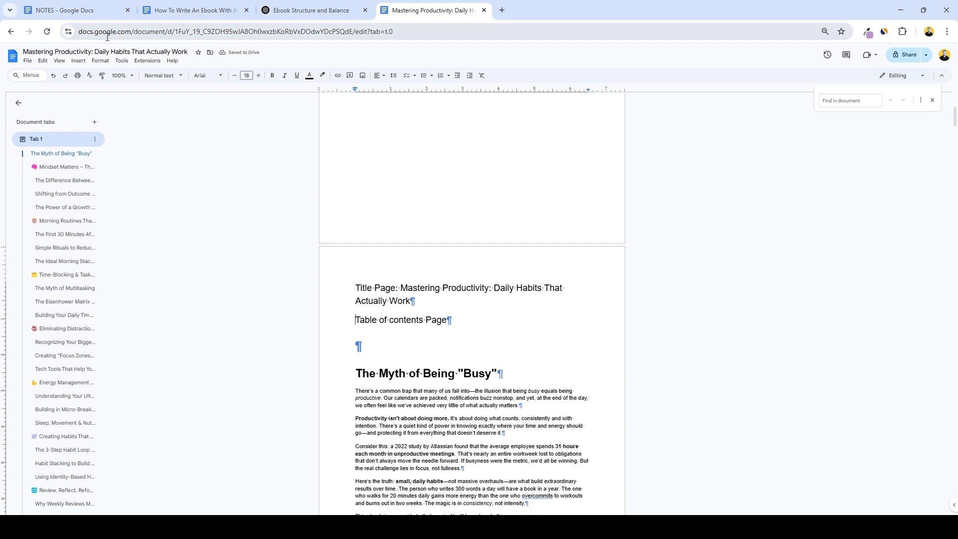
left_click(78, 61)
mouse_move(100, 60)
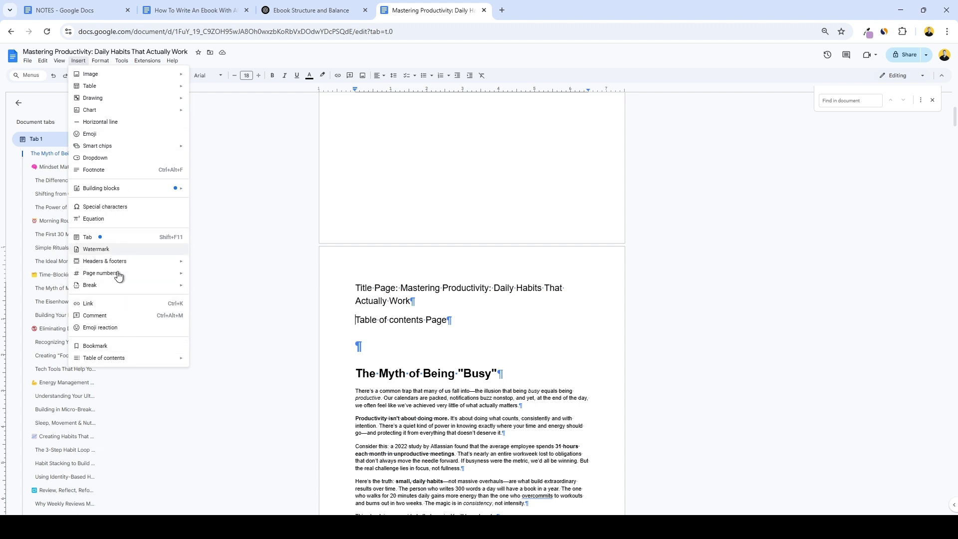
mouse_move(114, 285)
left_click(214, 289)
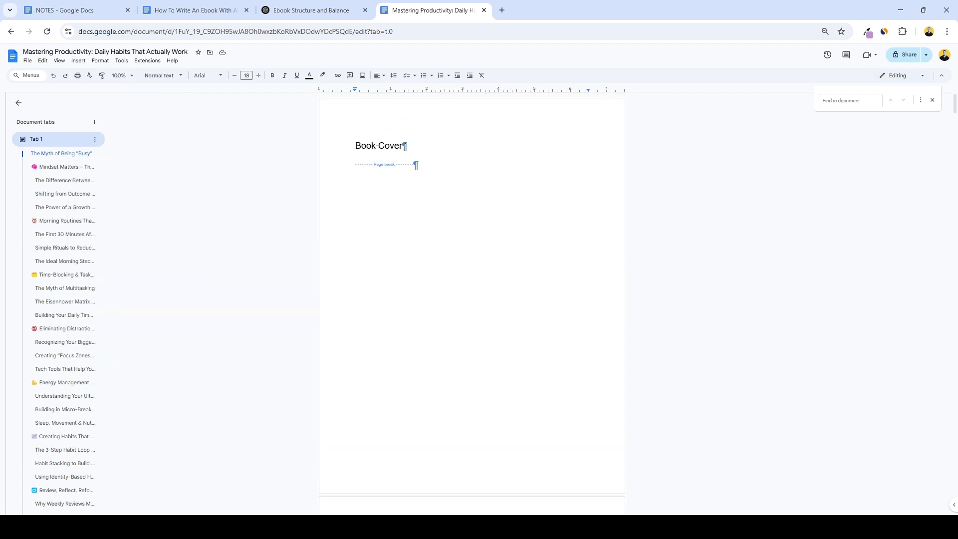
Insert a page break before the first chapter heading, The Myth of Being "Busy".
left_click_drag(404, 147, 351, 147)
left_click(401, 147)
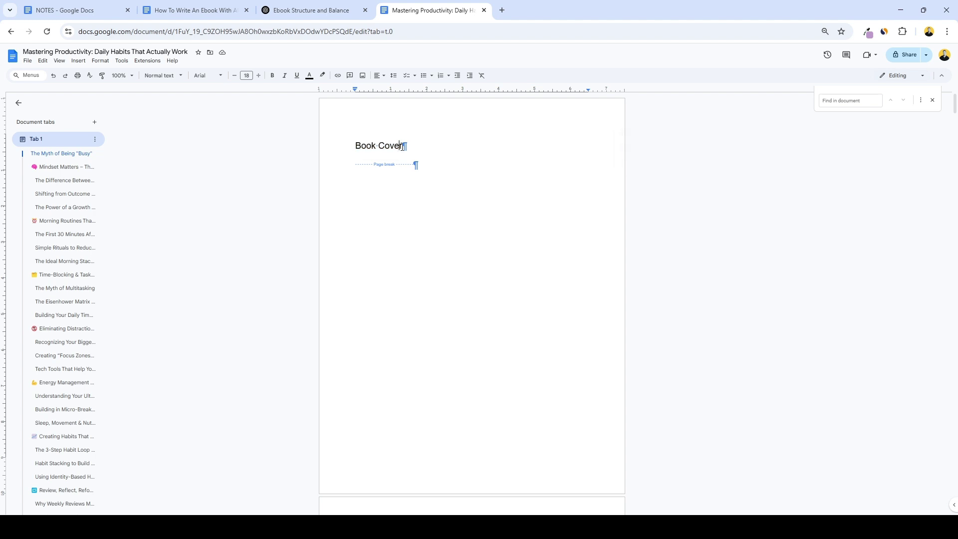
scroll(476, 233, "down", 4)
scroll(469, 360, "down", 2)
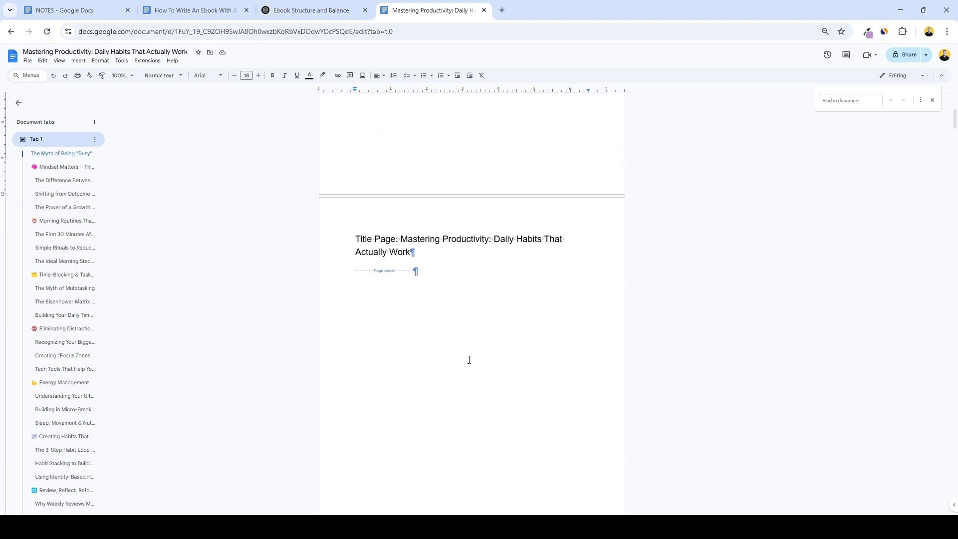
scroll(469, 359, "down", 3)
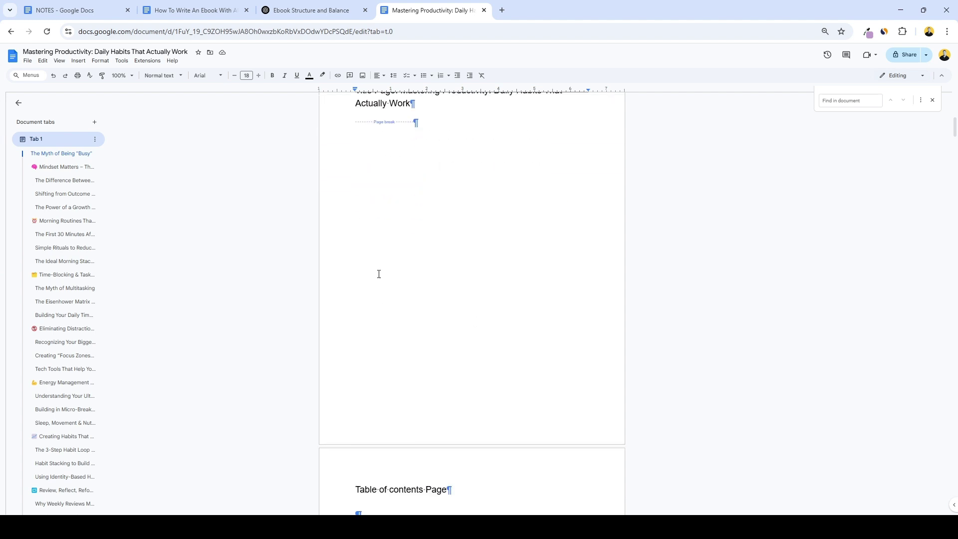
scroll(382, 224, "up", 1)
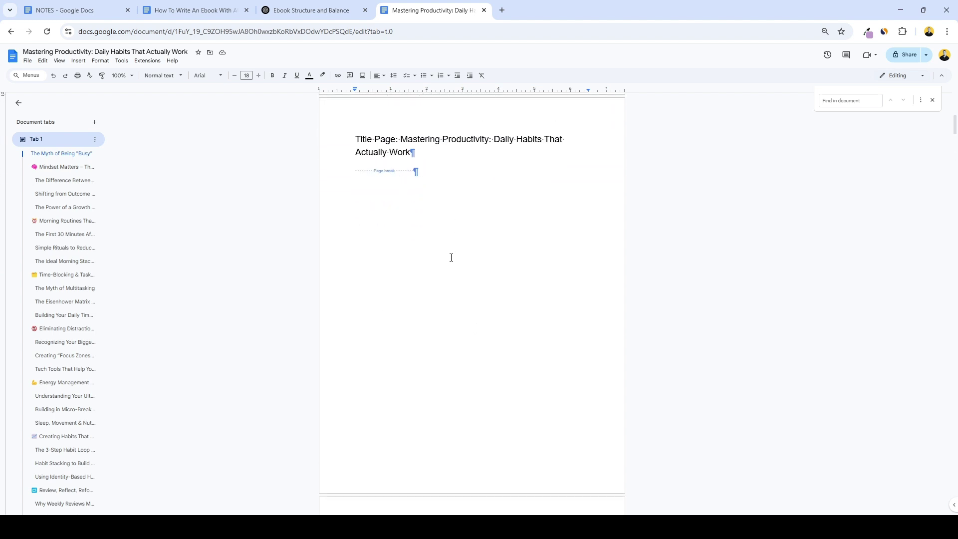
scroll(460, 270, "down", 2)
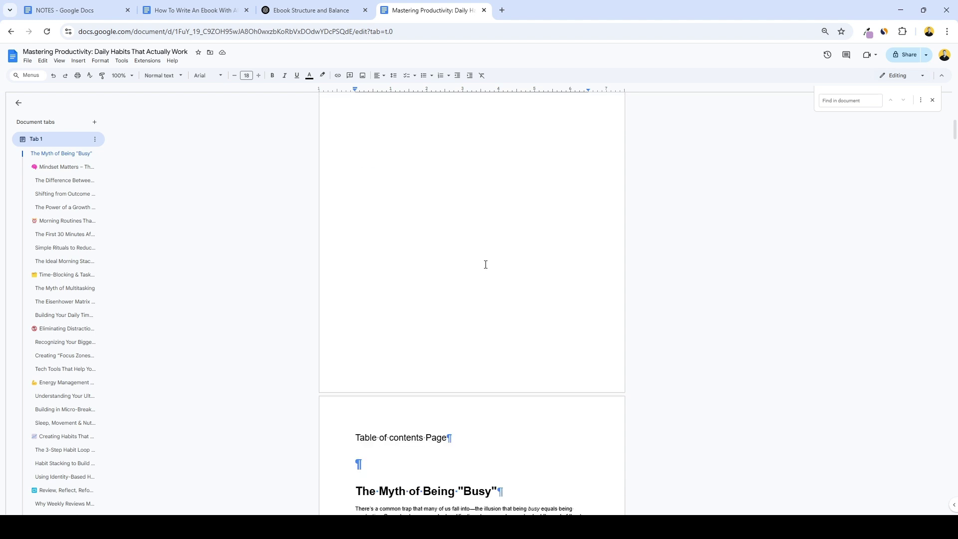
scroll(519, 270, "down", 3)
left_click(366, 342)
scroll(366, 342, "down", 1)
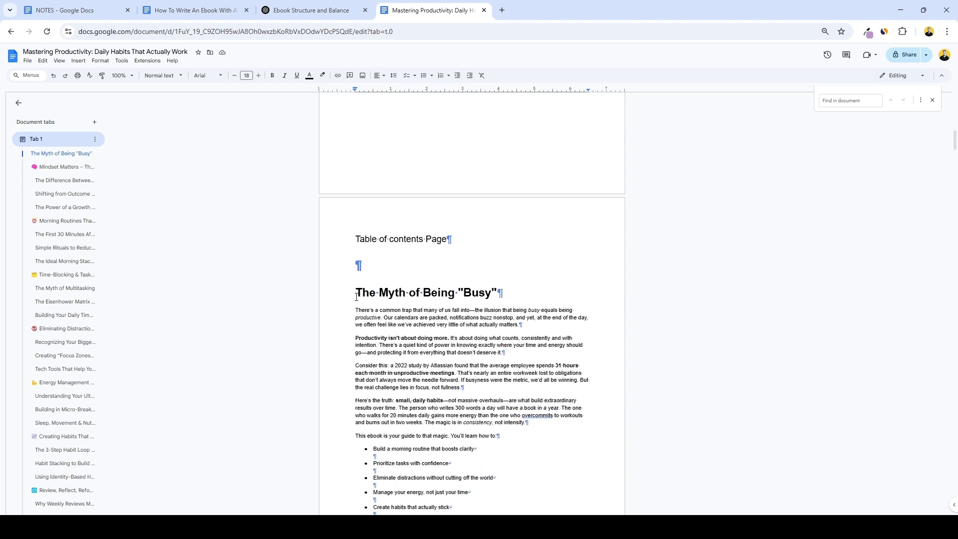
left_click(78, 60)
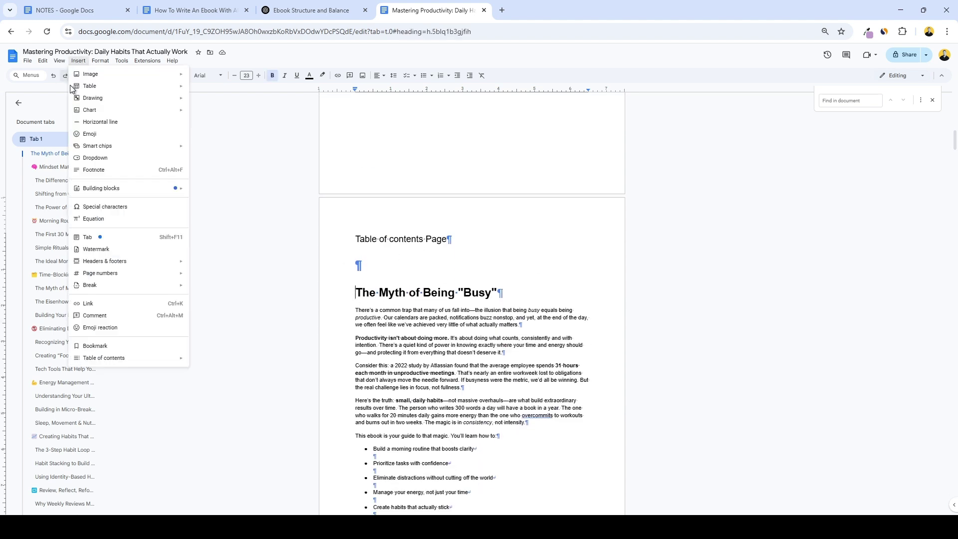
mouse_move(135, 285)
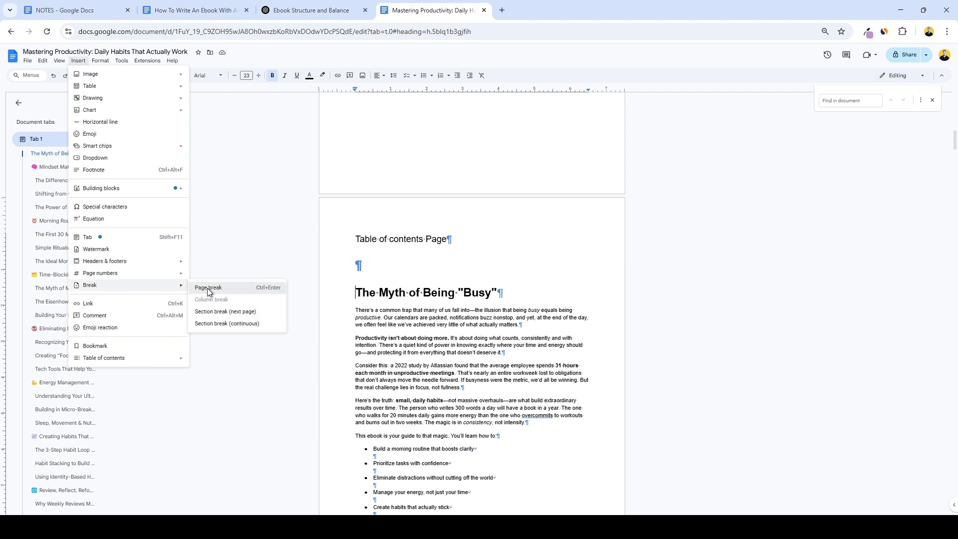
left_click(209, 286)
scroll(397, 302, "up", 14)
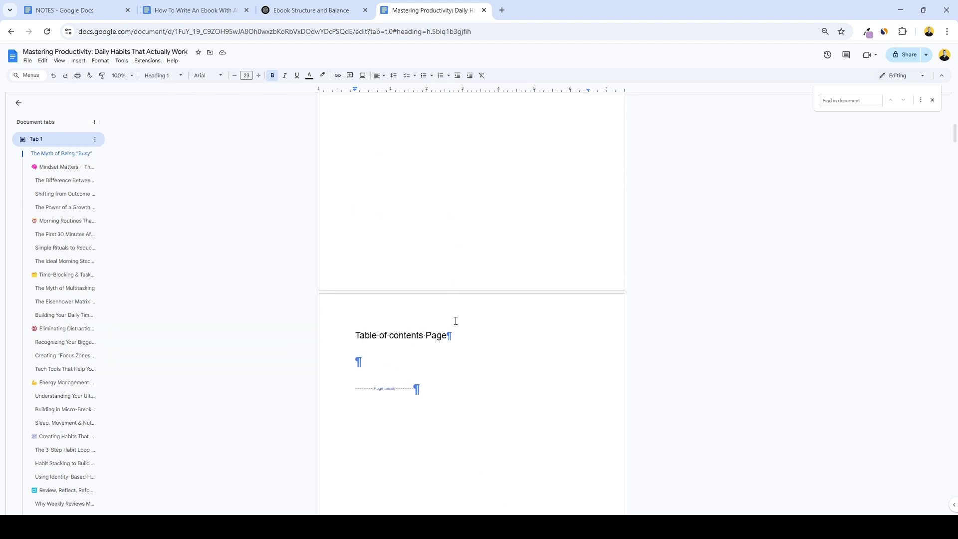
scroll(492, 285, "up", 4)
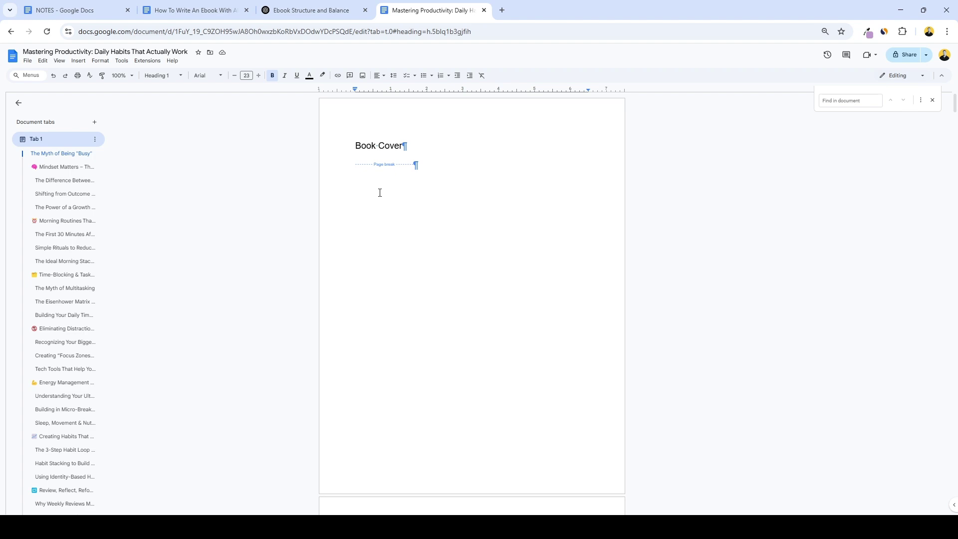
Replace Prompt 4's [EBOOK TITLE HERE] placeholder with the title Mastering Productivity.
left_click(215, 23)
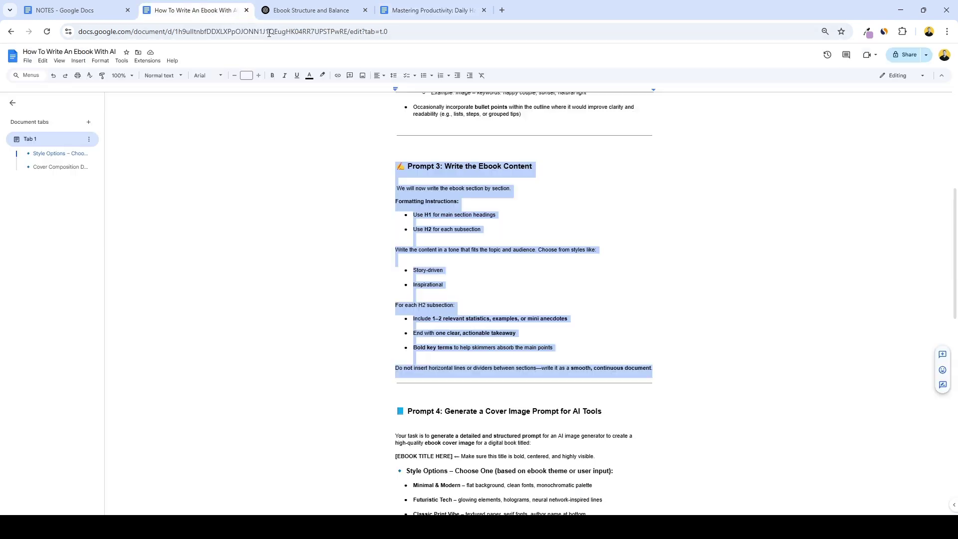
scroll(389, 183, "down", 7)
scroll(390, 183, "up", 1)
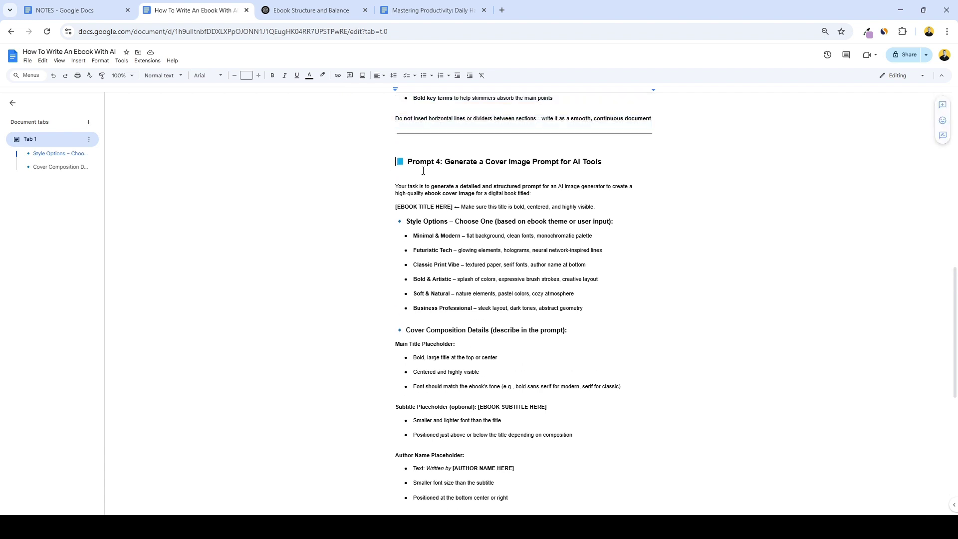
left_click(515, 186)
scroll(434, 178, "down", 1)
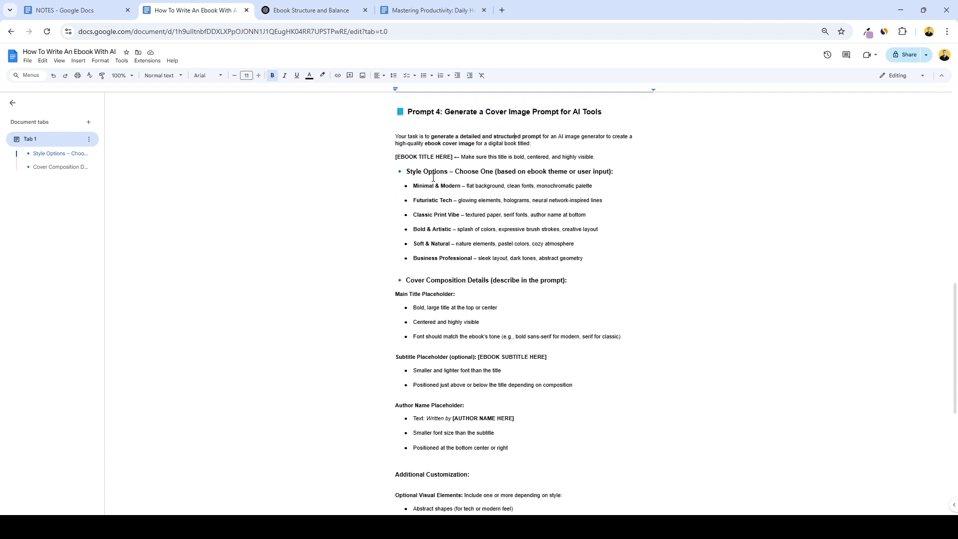
left_click(430, 10)
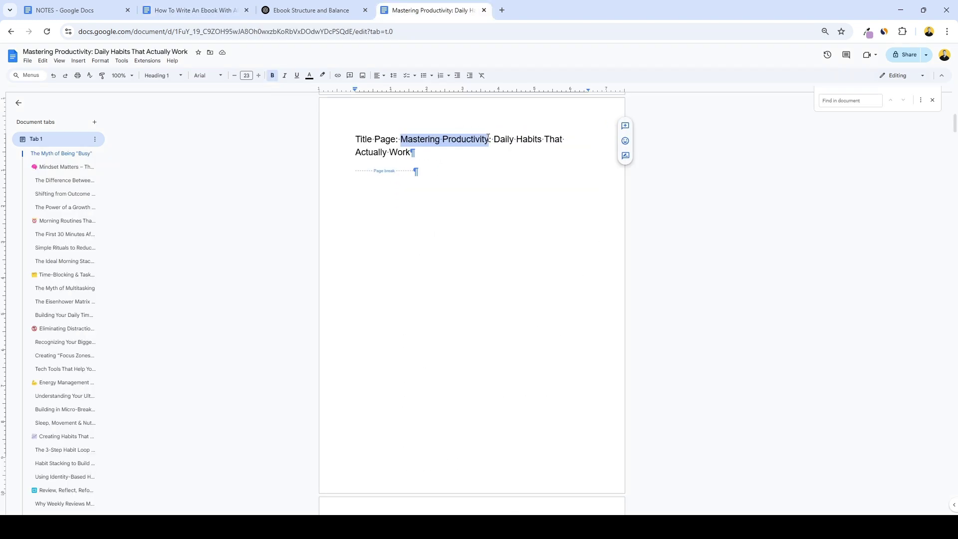
left_click(190, 10)
left_click_drag(396, 306, 452, 306)
type("Mastering Productivity")
Paste the subtitle 'Daily Habits That Actually Work' into Prompt 4 with matching formatting.
scroll(410, 384, "down", 1)
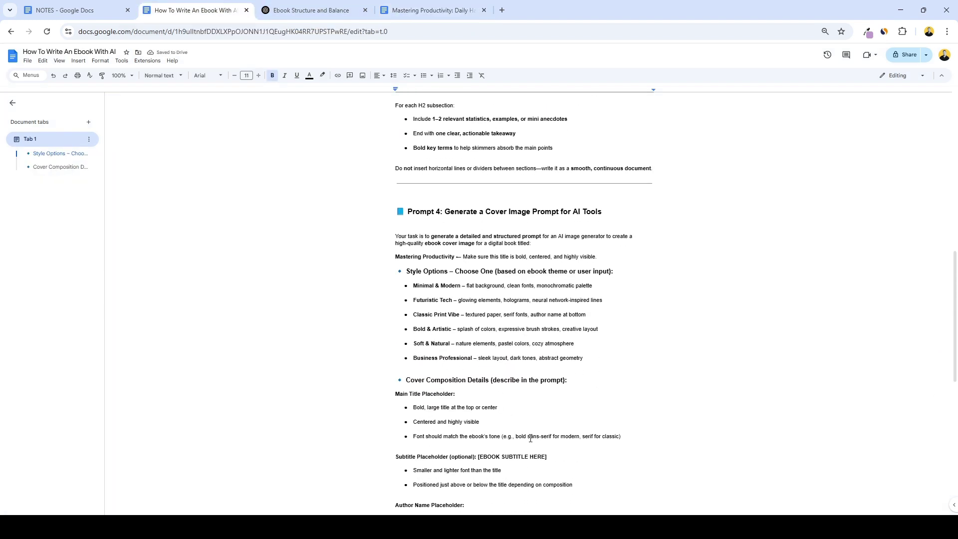
left_click(421, 10)
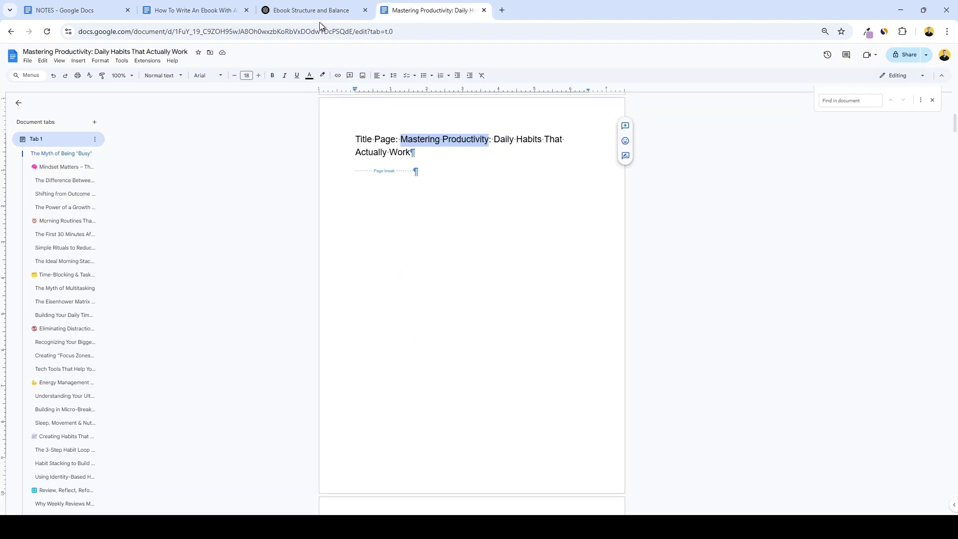
left_click_drag(494, 139, 411, 153)
key("ctrl+c")
key("ctrl+shift+Tab")
key("ctrl+v")
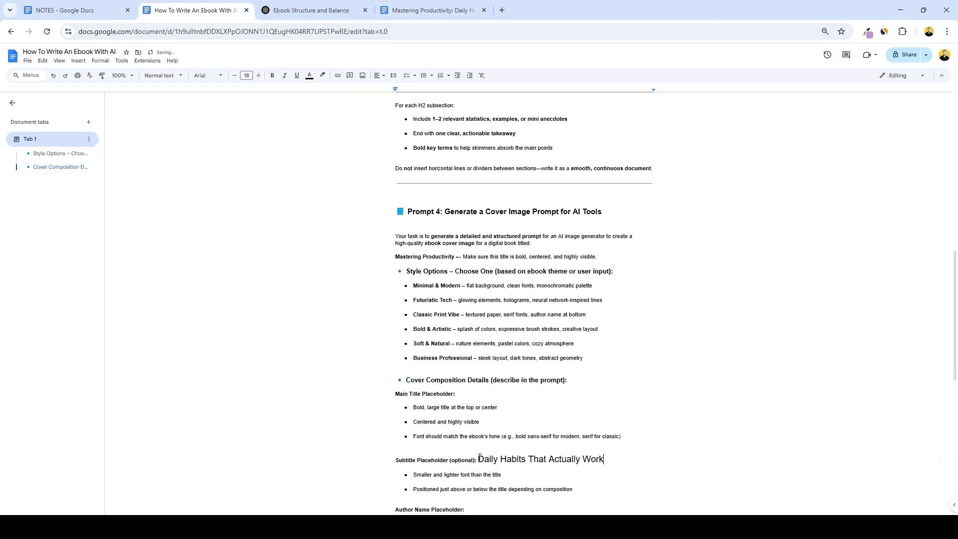
left_click_drag(478, 459, 604, 459)
key("ctrl+shift+v")
Replace [AUTHOR NAME HERE] with the author's name and select the whole Prompt 4 text.
scroll(510, 363, "down", 3)
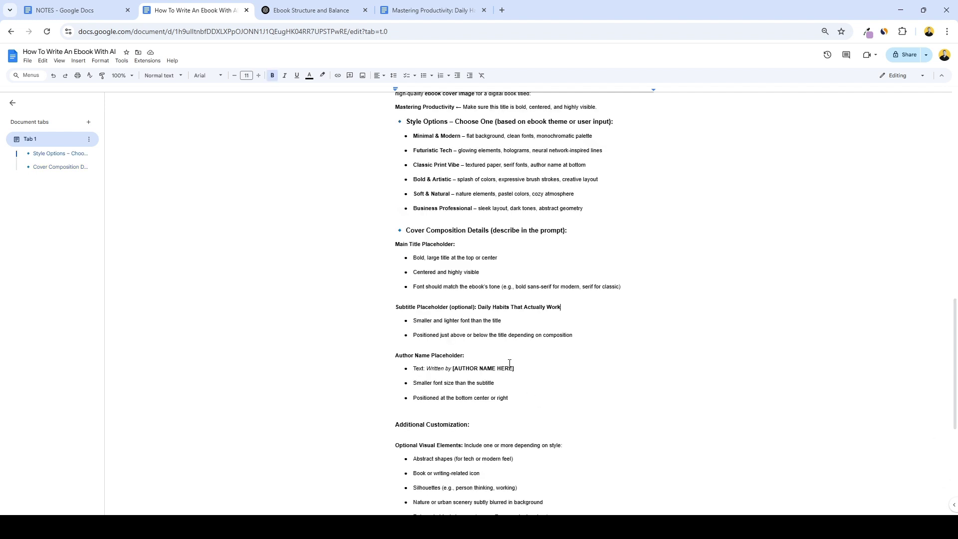
left_click_drag(514, 368, 452, 369)
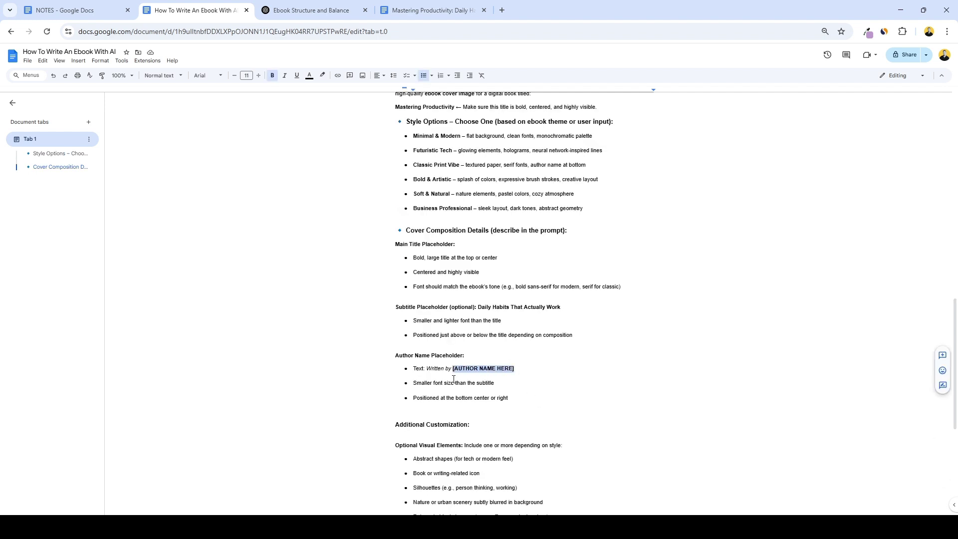
type("Paul Lian")
scroll(429, 202, "up", 1)
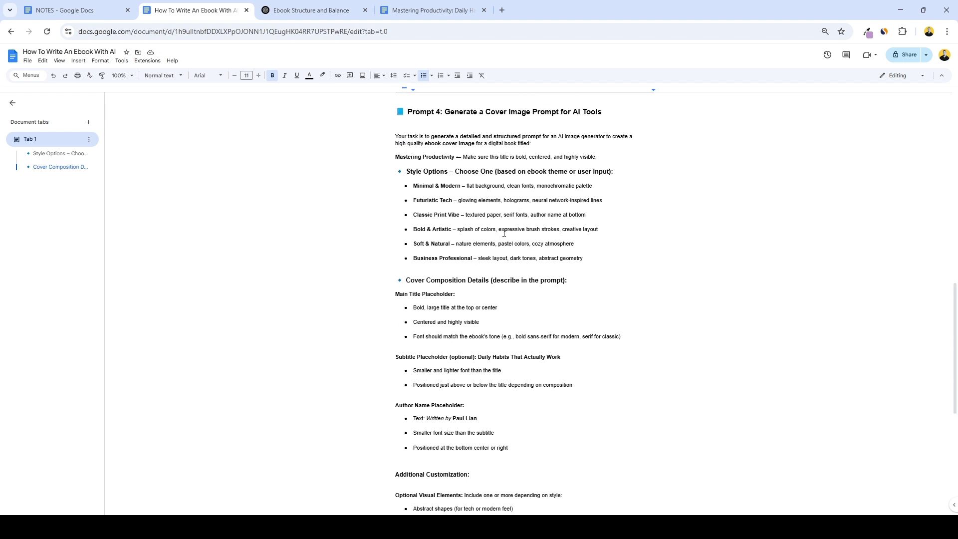
scroll(527, 257, "down", 3)
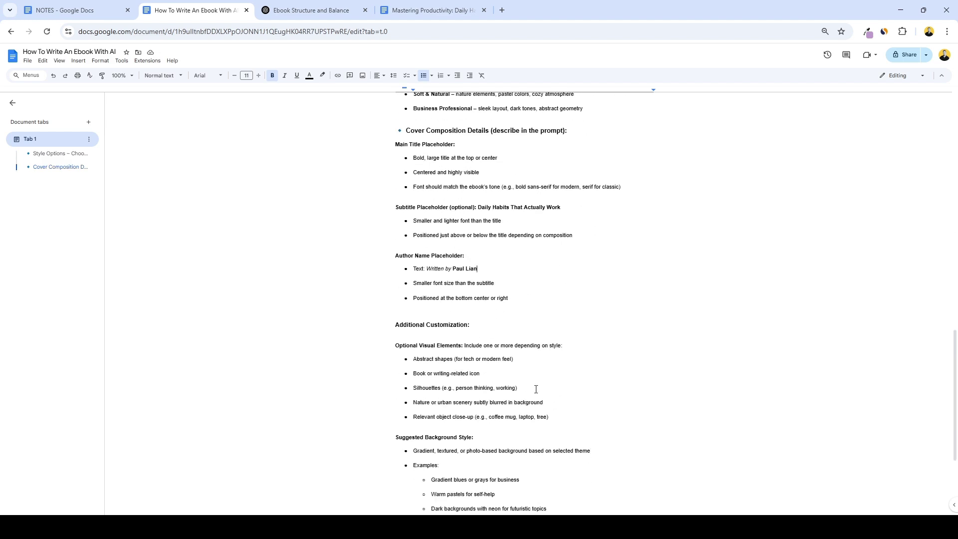
scroll(529, 349, "up", 1)
left_click_drag(532, 348, 394, 159)
scroll(392, 219, "up", 3)
Send the cover prompt to ChatGPT asking it to 'provide 5 completely different versions'.
left_click(322, 9)
key("ctrl+v")
scroll(548, 466, "down", 10)
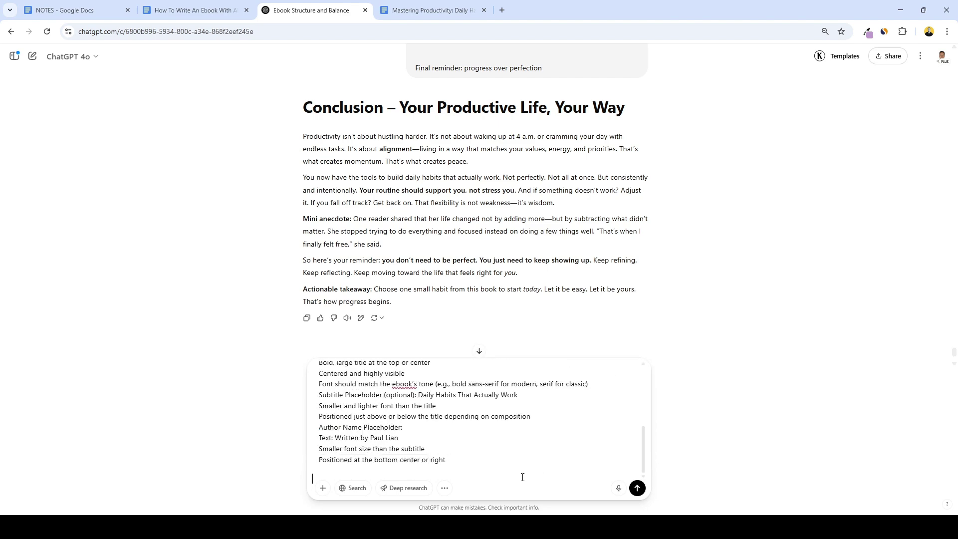
type("provide 5 co")
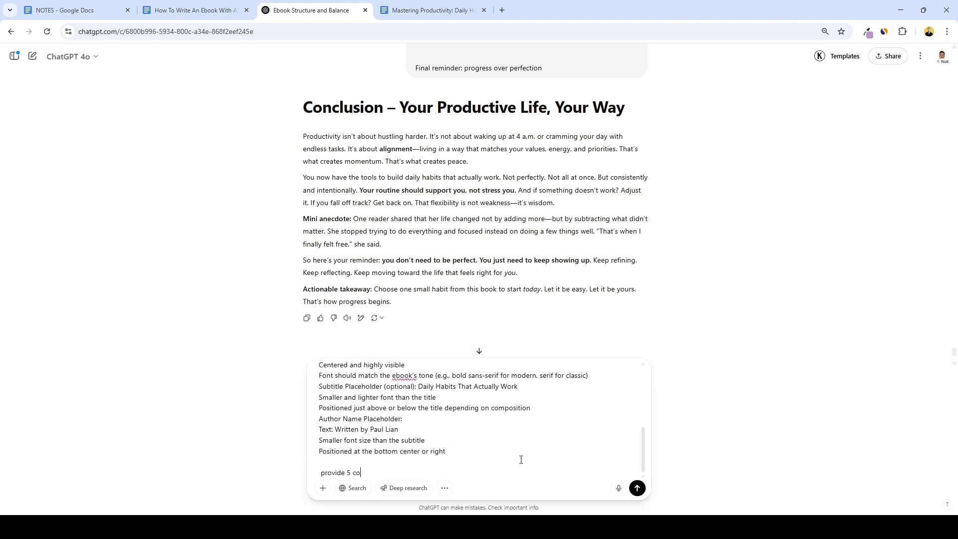
type("mpletely different versions")
key("Return")
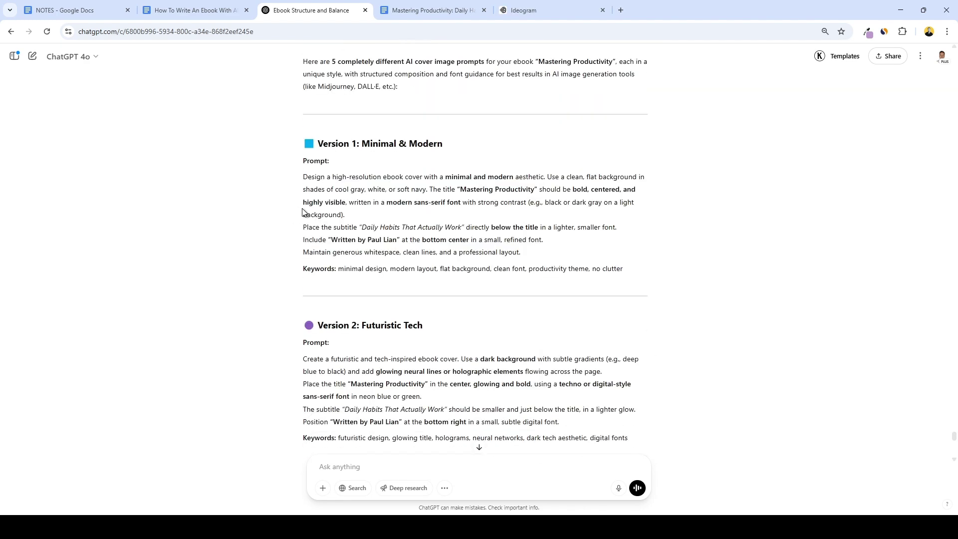
Copy the Version 1 cover prompt into Ideogram's image prompt box.
scroll(303, 212, "down", 6)
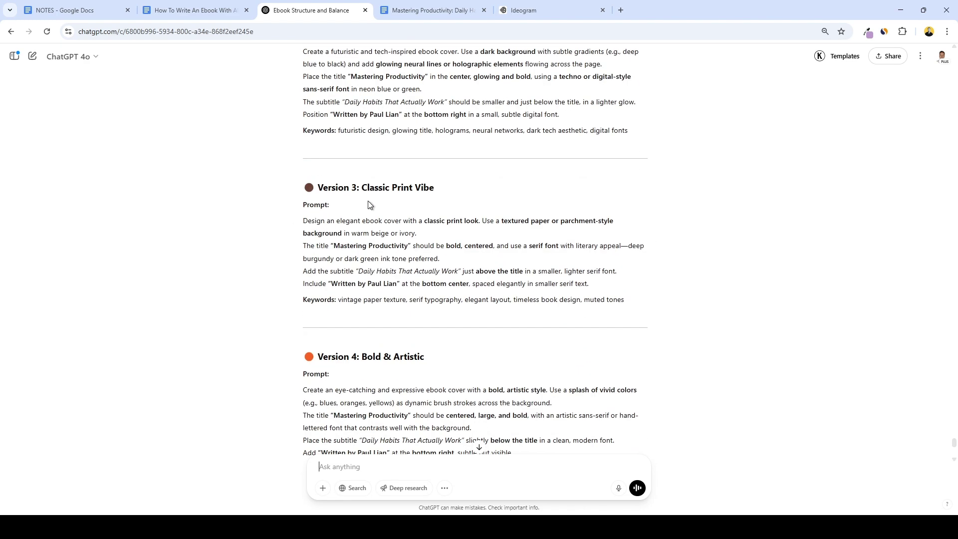
scroll(364, 209, "up", 5)
scroll(364, 208, "up", 2)
left_click_drag(302, 219, 572, 291)
key("ctrl+c")
left_click(523, 10)
left_click(441, 102)
key("ctrl+v")
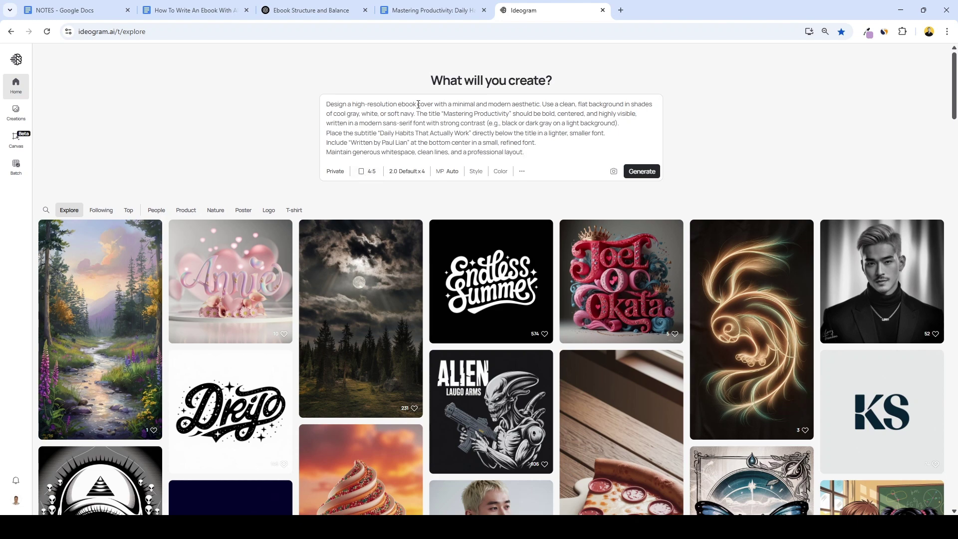
Check the ebook's page setup: portrait, Letter 8.5" x 11", 1-inch margins.
left_click(424, 6)
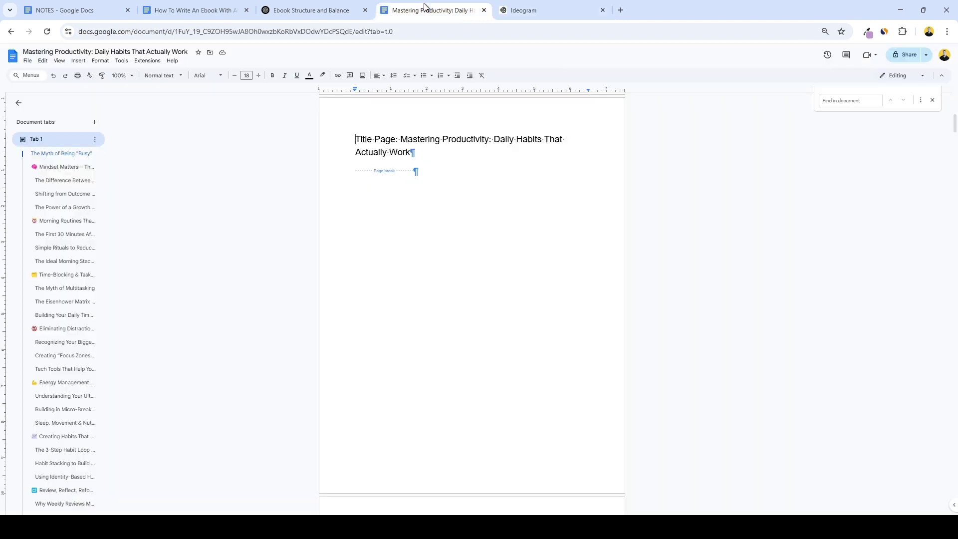
left_click(28, 60)
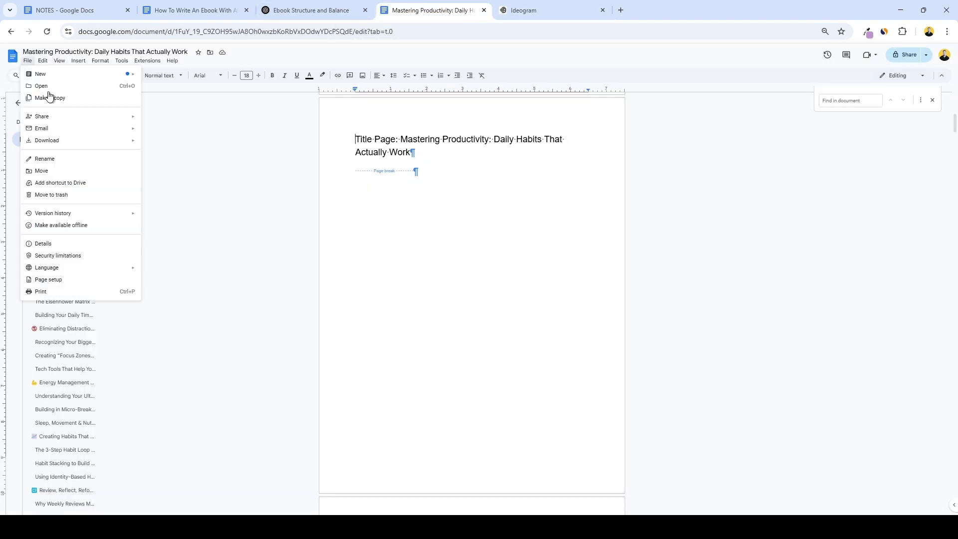
left_click(76, 281)
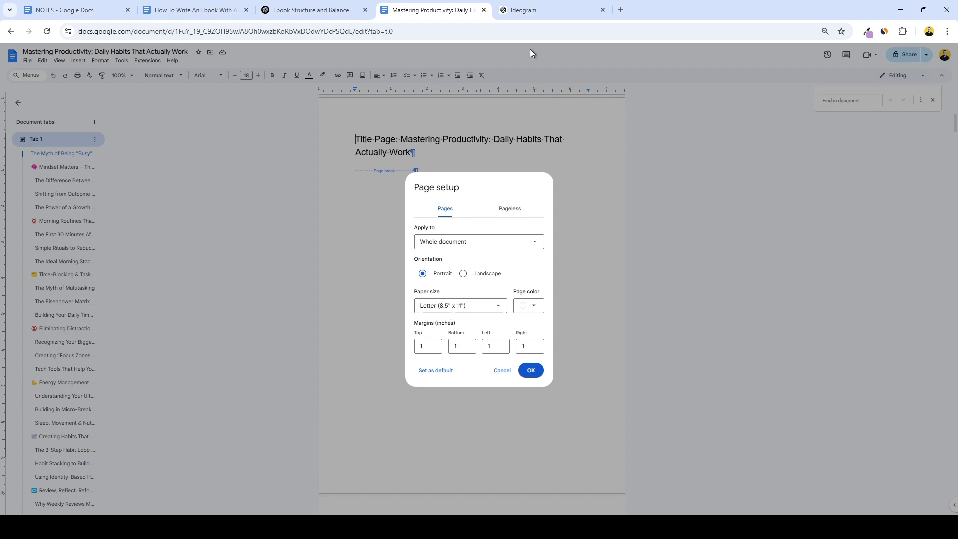
left_click(525, 10)
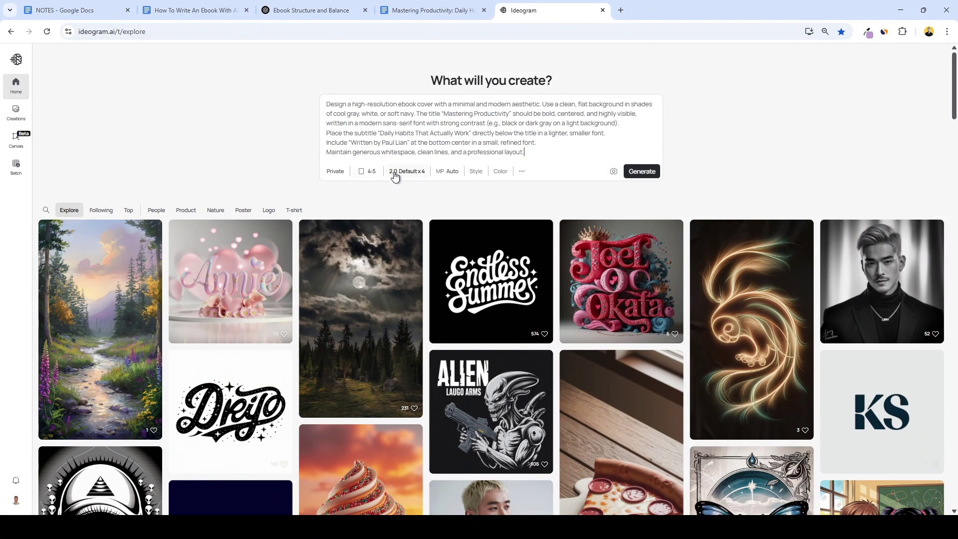
Generate covers, then replace the Ideogram prompt with the Version 2 futuristic prompt from ChatGPT.
left_click(642, 171)
left_click(340, 10)
scroll(273, 276, "down", 2)
left_click_drag(303, 303, 606, 359)
left_click(549, 10)
triple_click(528, 70)
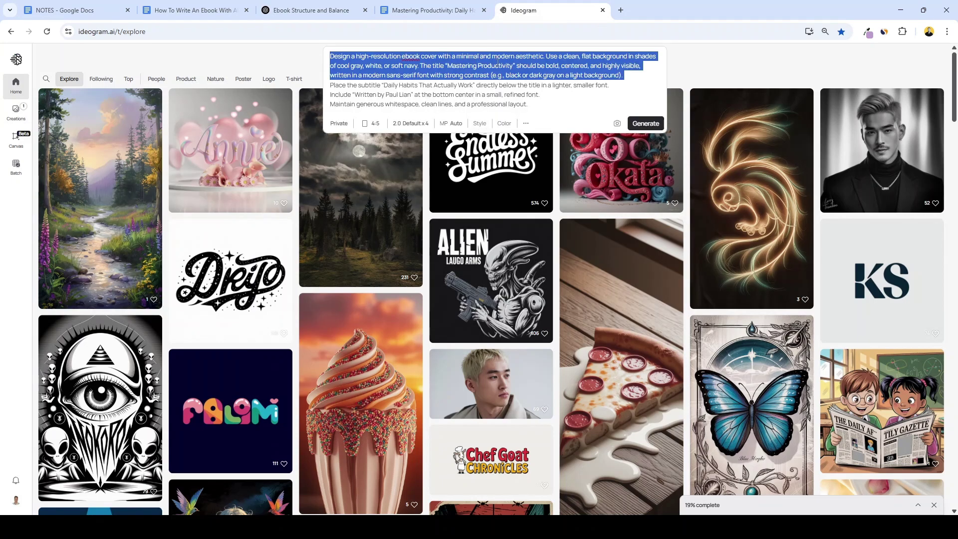
key("ctrl+a")
key("ctrl+v")
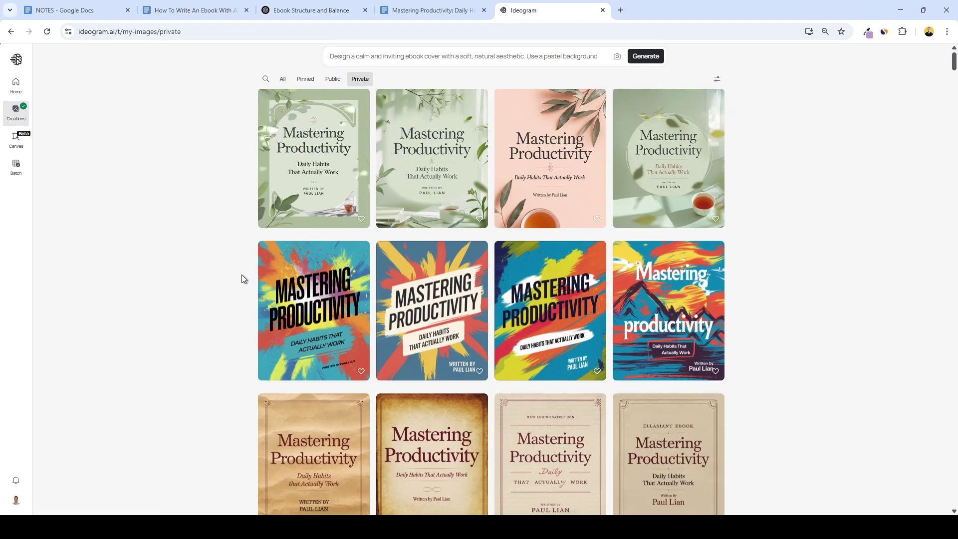
Open the teal futuristic cover in its own tab and download the image.
scroll(242, 275, "down", 4)
scroll(239, 274, "down", 3)
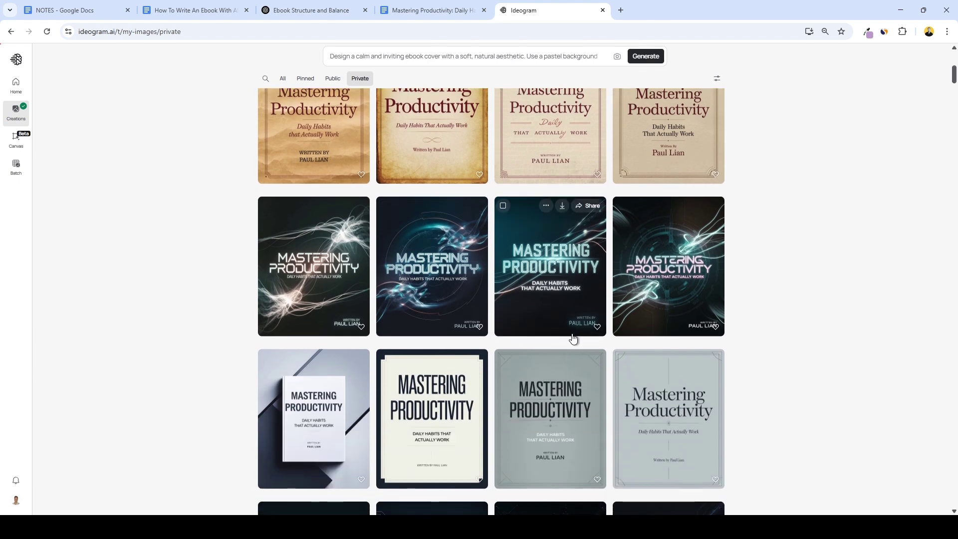
left_click(585, 262, "ctrl")
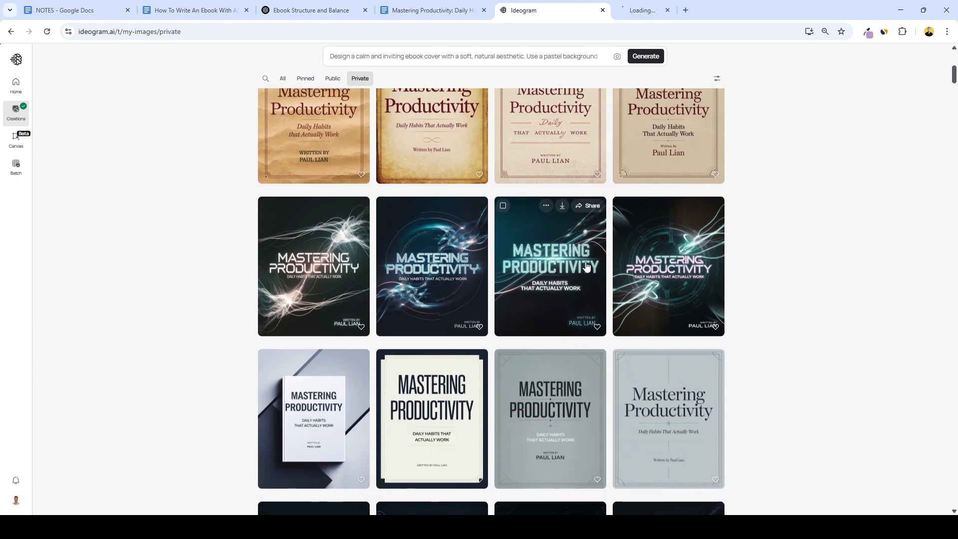
left_click(642, 9)
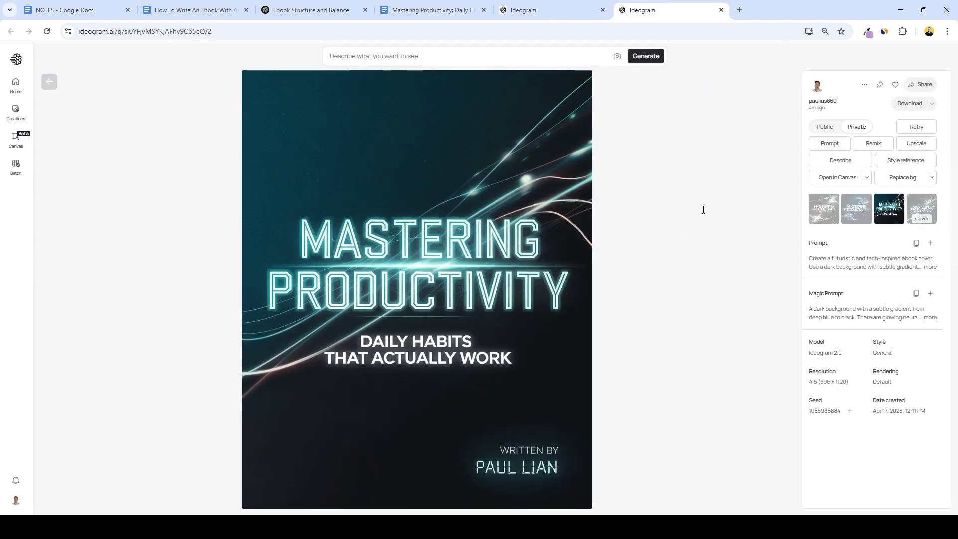
left_click(917, 102)
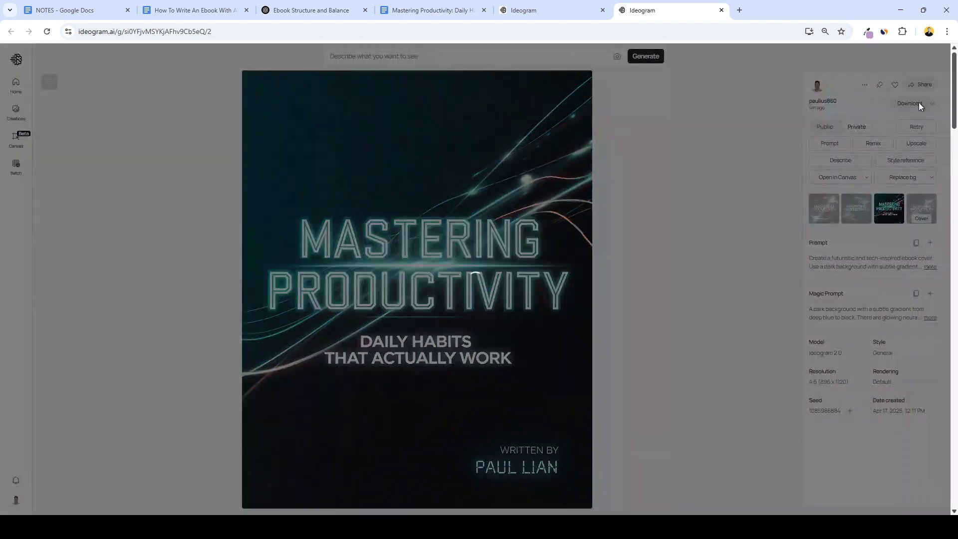
Delete the Book Cover placeholder and upload the cover image from the computer.
key("ctrl+4")
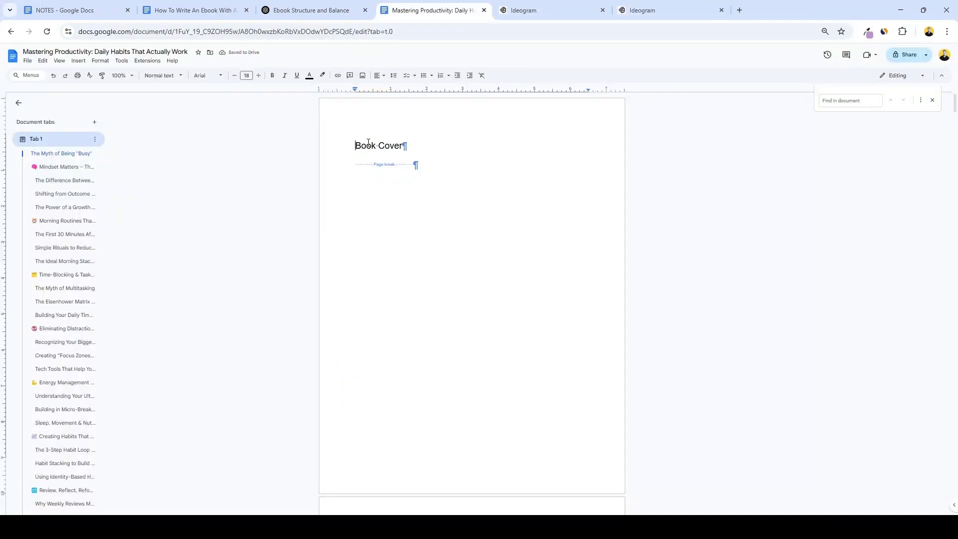
left_click_drag(404, 145, 353, 144)
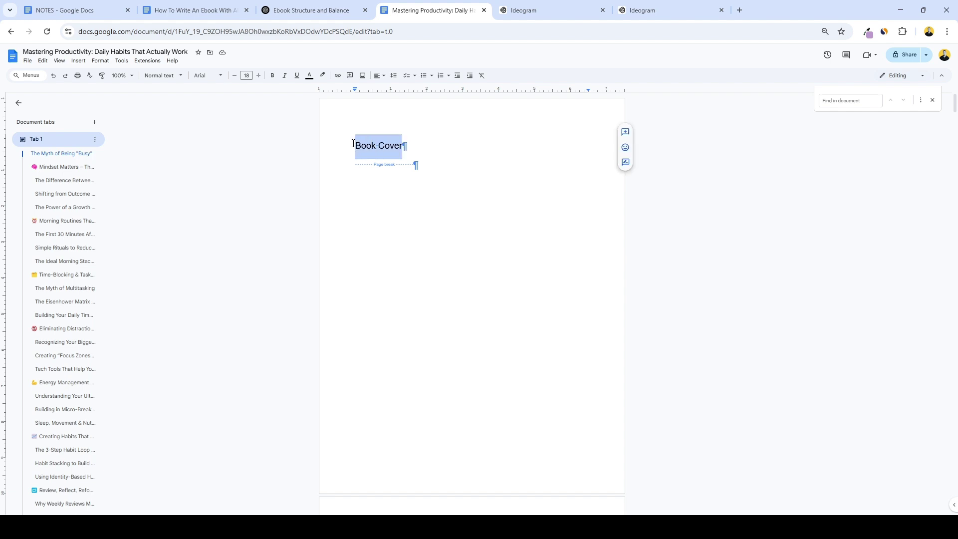
key("BackSpace")
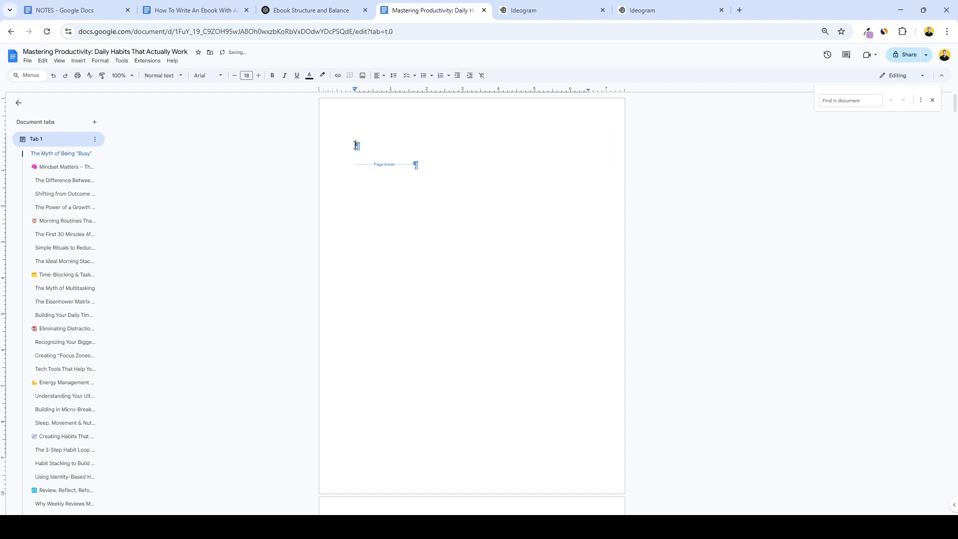
left_click(100, 60)
mouse_move(79, 61)
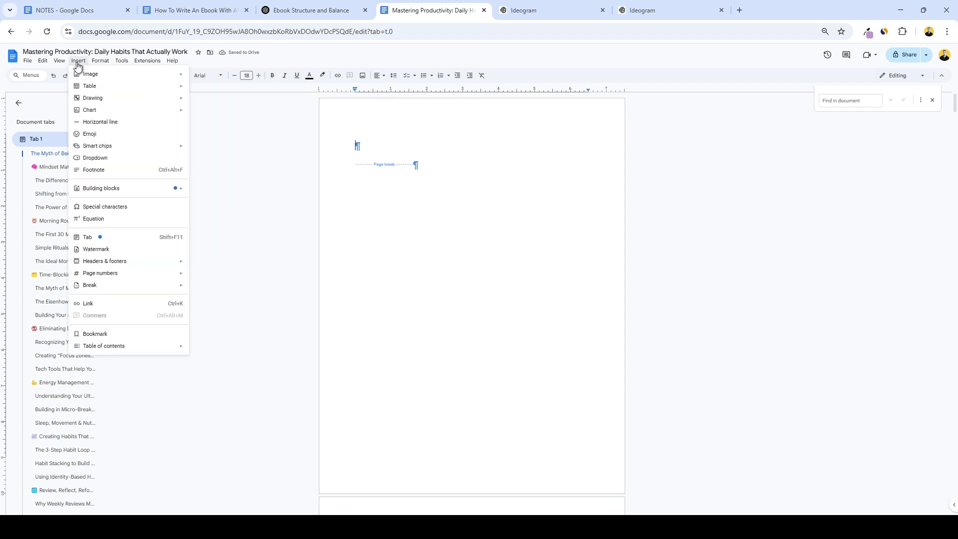
mouse_move(142, 79)
left_click(212, 79)
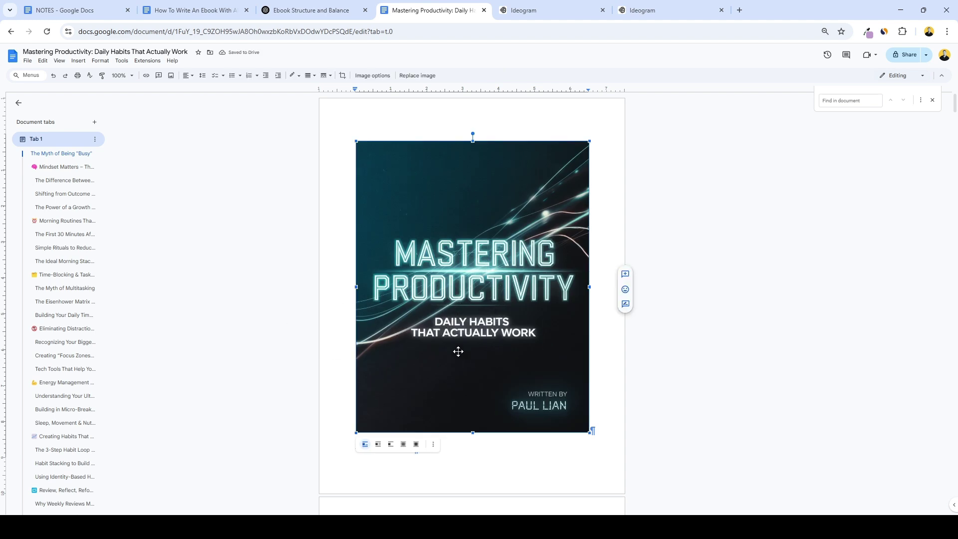
Set the cover In front of text with a fixed position, then stretch it to fill the page.
left_click(414, 446)
left_click(454, 447)
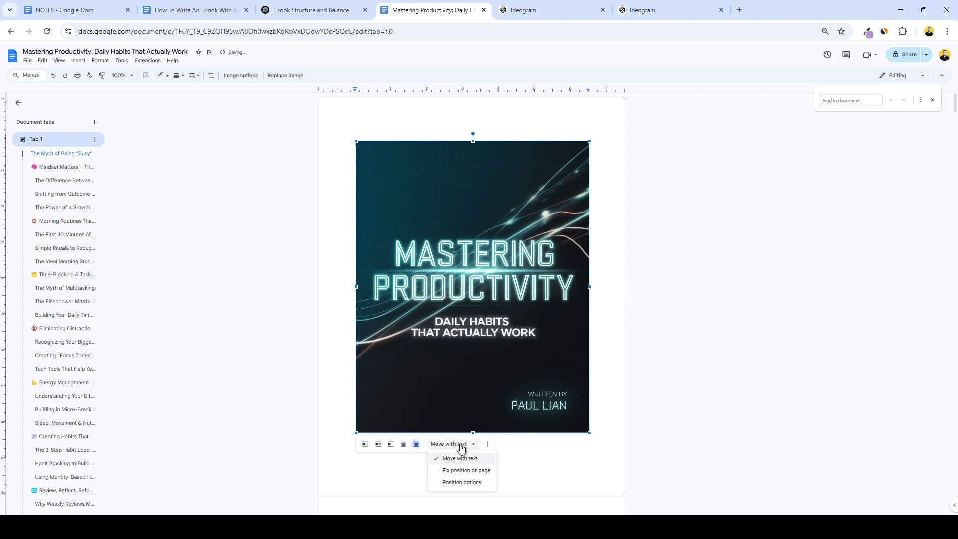
left_click(469, 472)
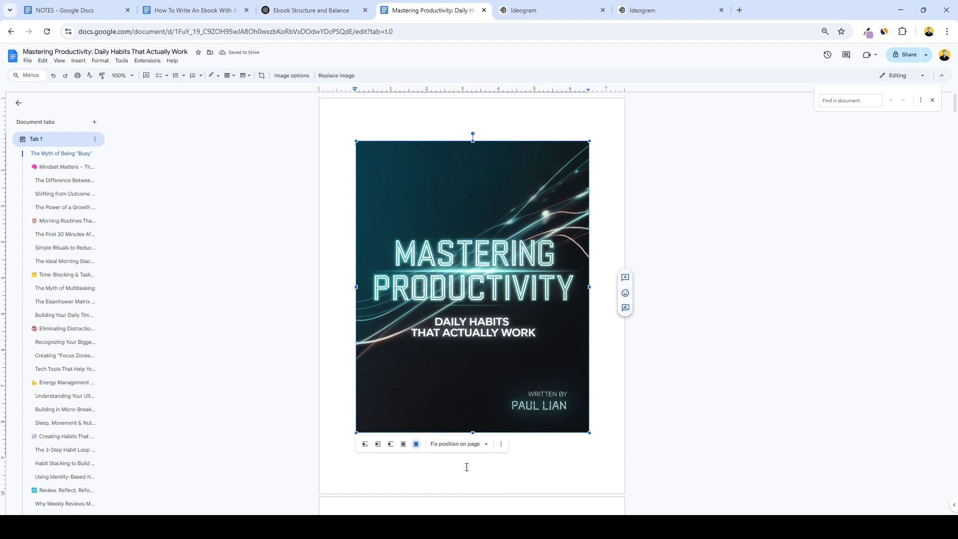
left_click_drag(492, 369, 493, 327)
left_click_drag(551, 389, 625, 493)
left_click(657, 406)
scroll(651, 400, "down", 5)
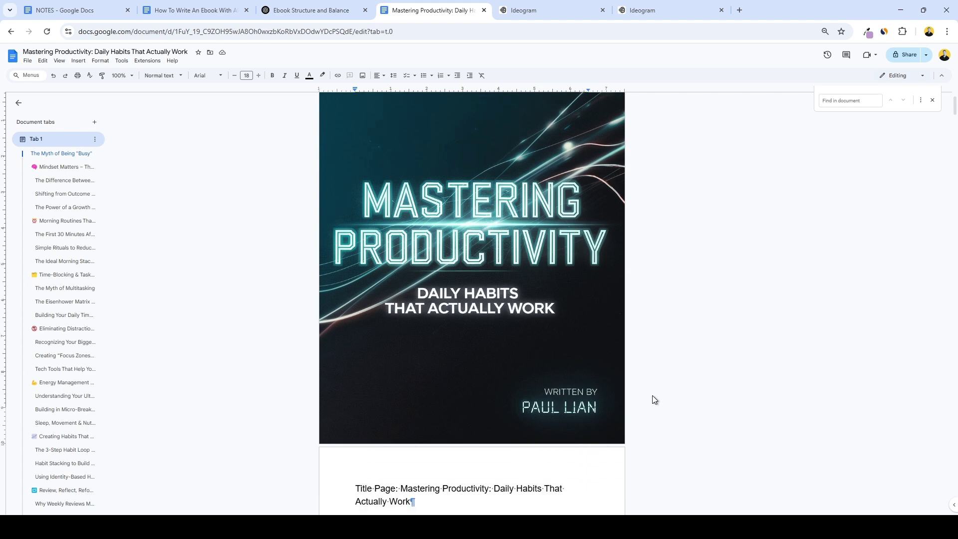
Remove the 'Title Page:' label, move the title down, enlarge it to 22 and centre it.
scroll(654, 397, "down", 3)
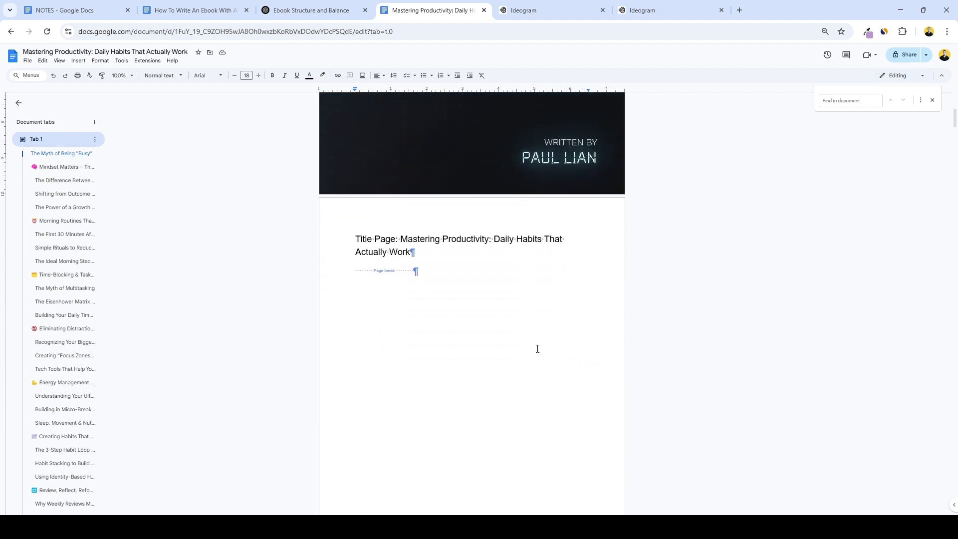
left_click_drag(402, 188, 324, 184)
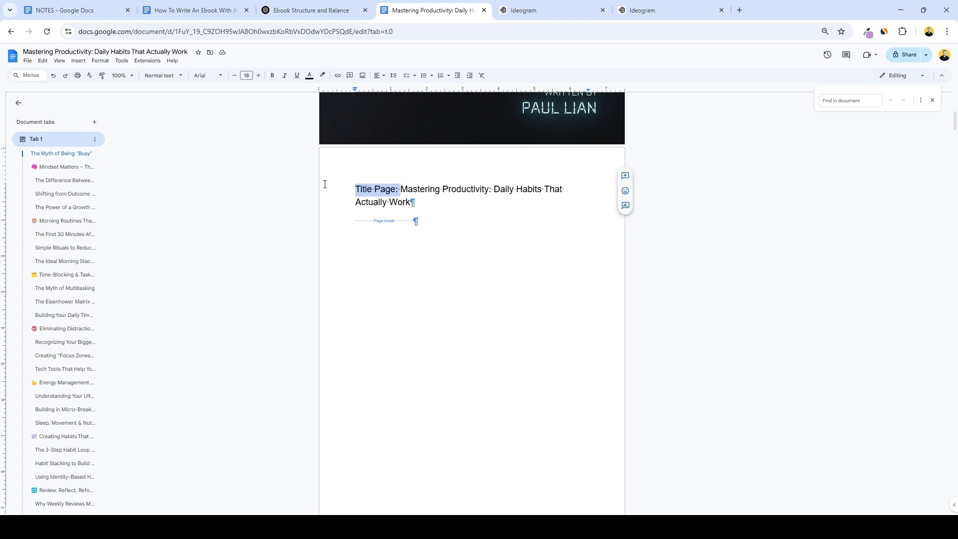
key("BackSpace")
key("Return")
key("Return")
key("Return")
key("Return")
key("Return")
key("Return")
key("Return")
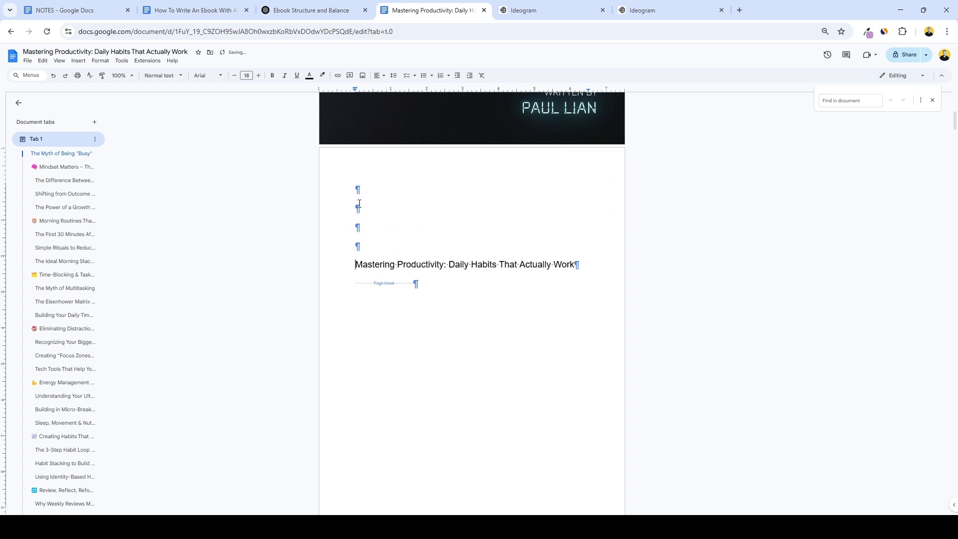
left_click_drag(355, 321, 576, 317)
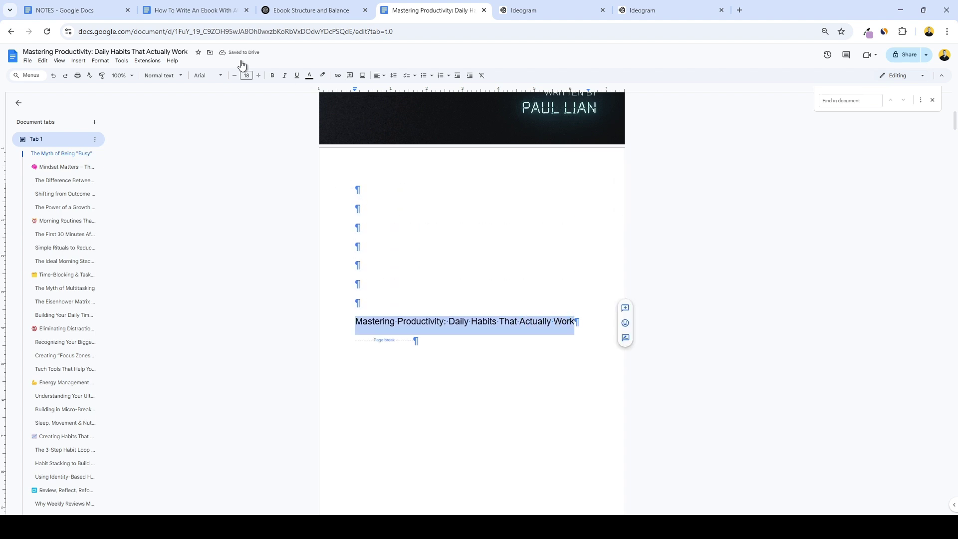
left_click(259, 75)
left_click(258, 75)
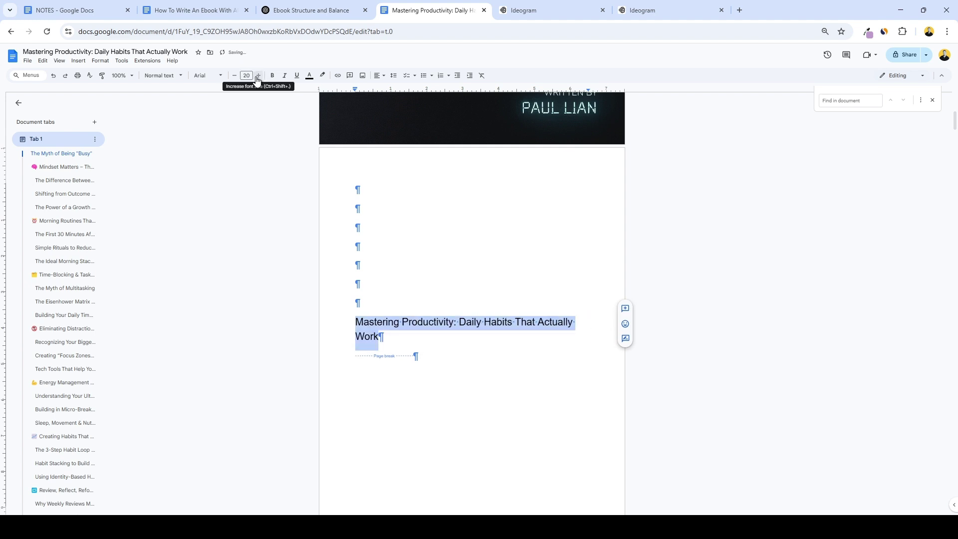
left_click(258, 76)
left_click(258, 76)
left_click(381, 76)
left_click(391, 92)
Add the author's name byline under the title at font size 15.
left_click(515, 340)
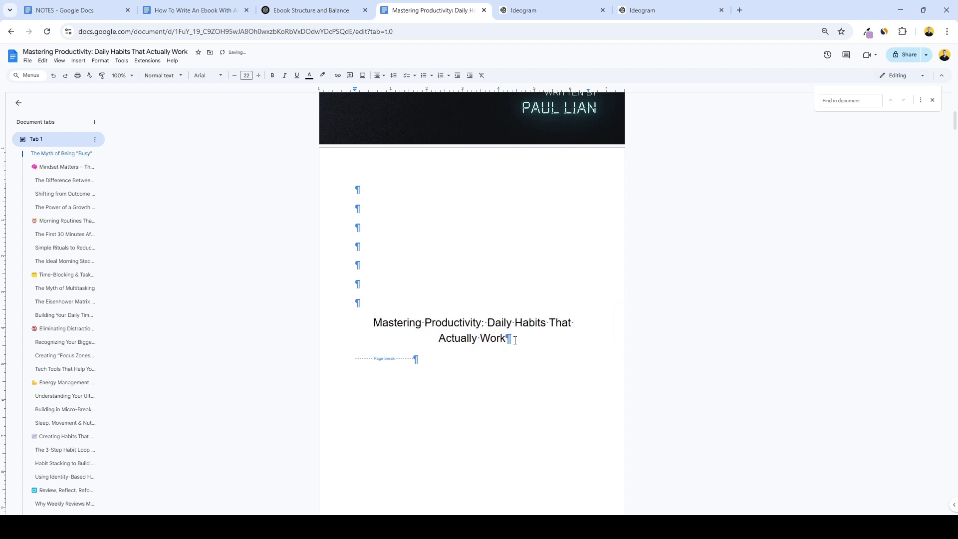
key("Return")
type("By Paul Lian")
left_click_drag(504, 361, 434, 361)
left_click(234, 76)
left_click(235, 76)
left_click(234, 76)
left_click(234, 75)
left_click(234, 76)
left_click(234, 76)
left_click(235, 75)
Make the book title bold and one size larger.
left_click_drag(508, 340, 370, 319)
left_click(274, 76)
key("ctrl+shift+period")
key("ctrl+shift+period")
left_click(521, 377)
scroll(524, 337, "down", 3)
Rename the heading to 'Table of Contents' at size 24 and tidy the blank lines around it.
scroll(525, 336, "down", 4)
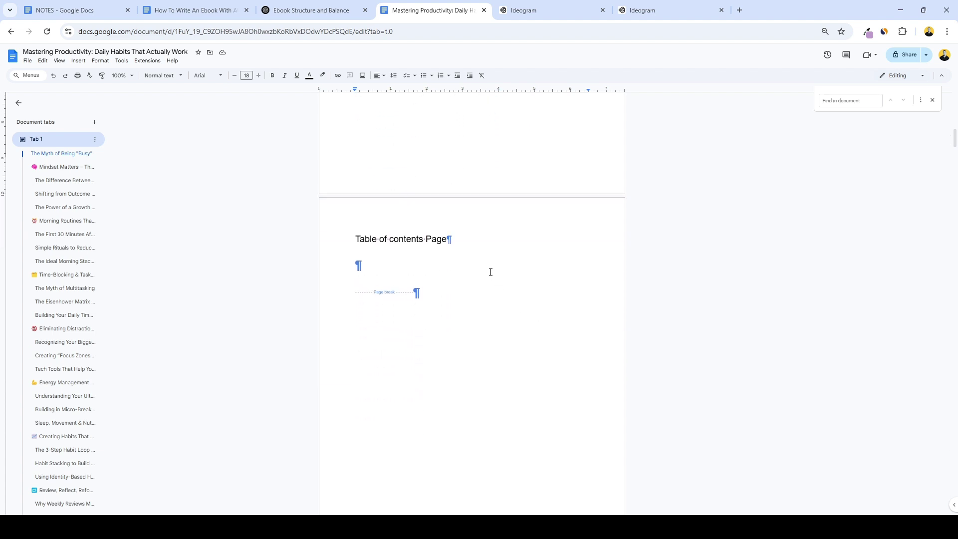
scroll(490, 271, "down", 1)
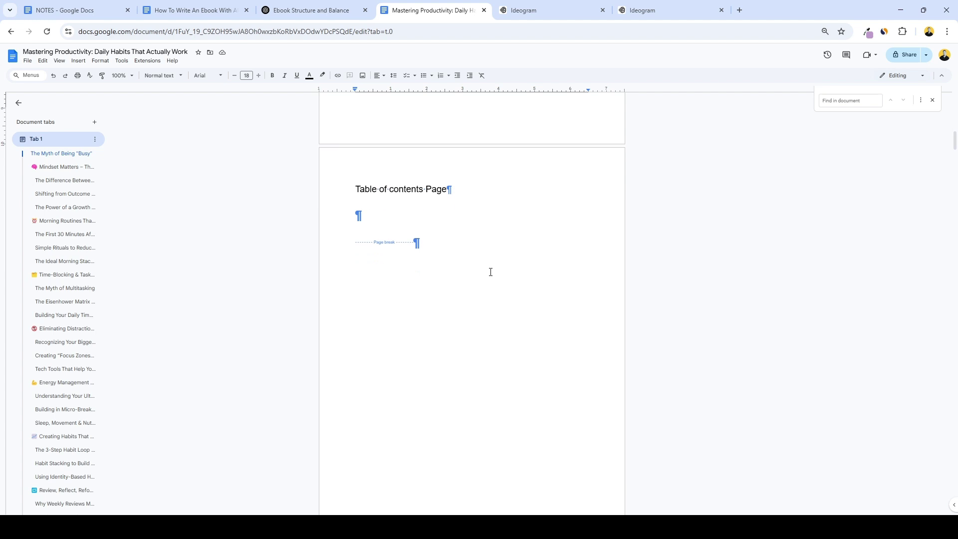
left_click(471, 320)
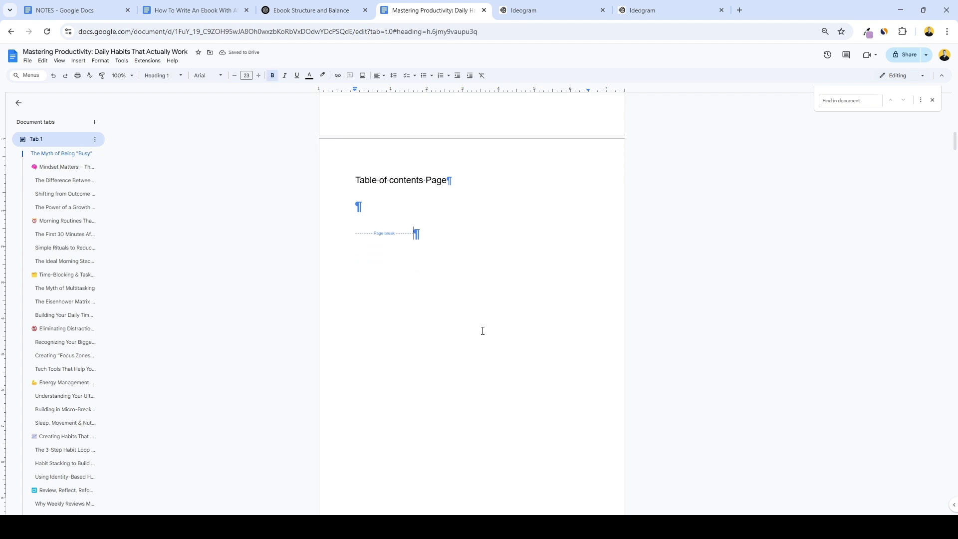
left_click_drag(390, 182, 338, 197)
type("C")
key("BackSpace")
key("Return")
left_click(258, 75)
left_click(258, 75)
left_click(258, 75)
left_click(258, 76)
left_click(258, 75)
left_click(258, 75)
left_click(477, 206)
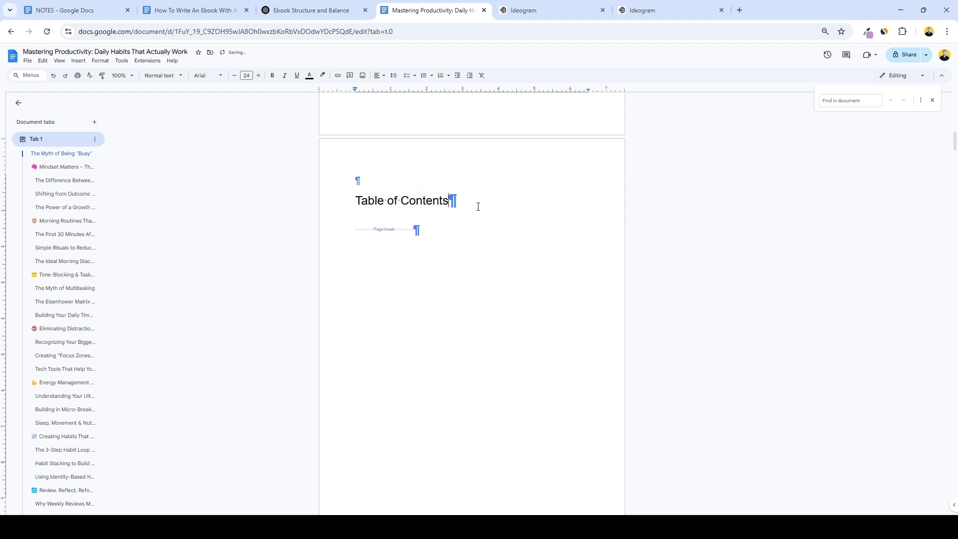
key("Return")
key("Return")
key("Return")
key("Return")
key("Return")
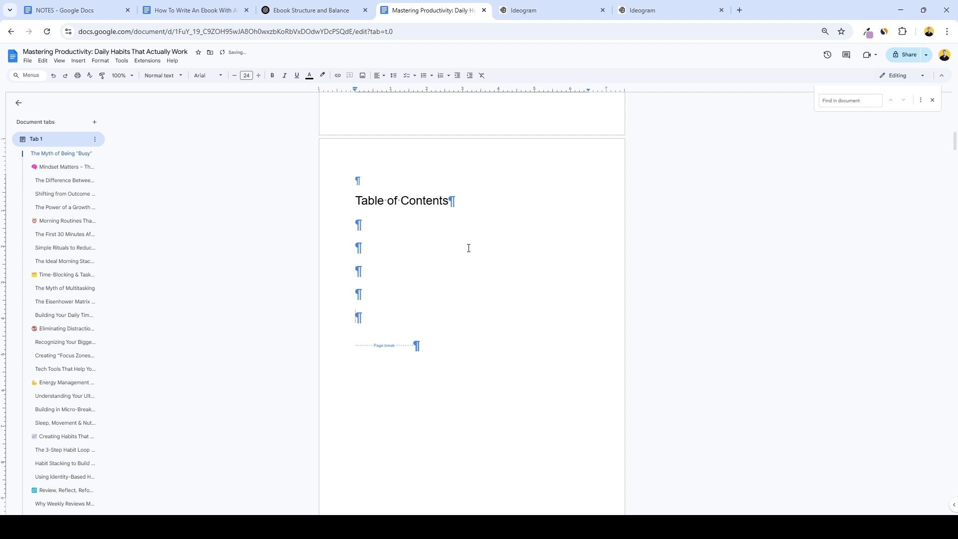
scroll(469, 234, "down", 1)
key("BackSpace")
key("BackSpace")
Insert a table of contents with blue links and centre-align it.
left_click(78, 61)
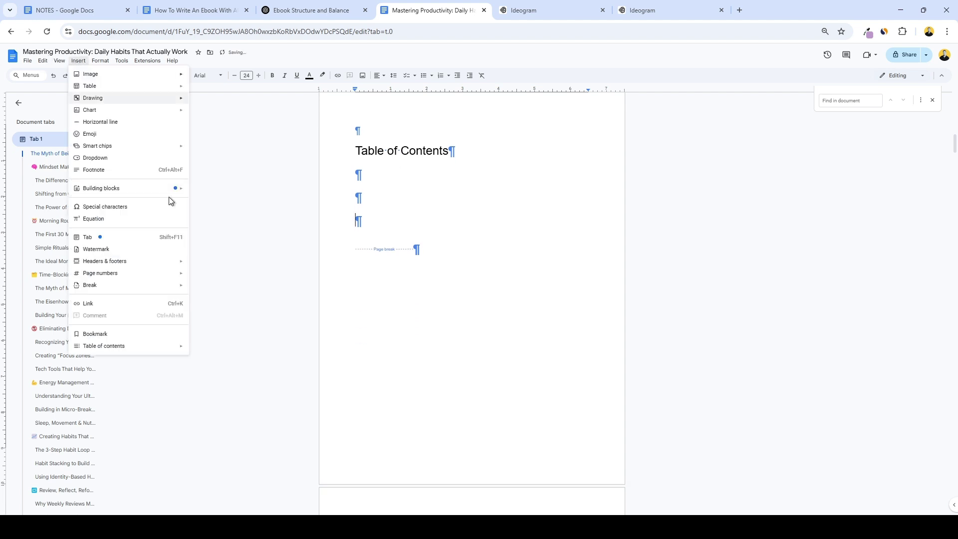
mouse_move(145, 349)
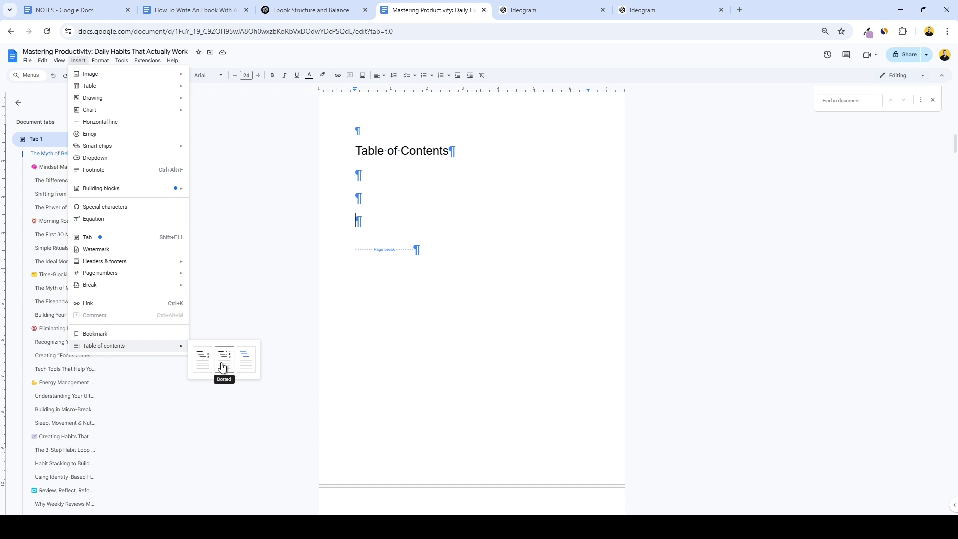
left_click(246, 370)
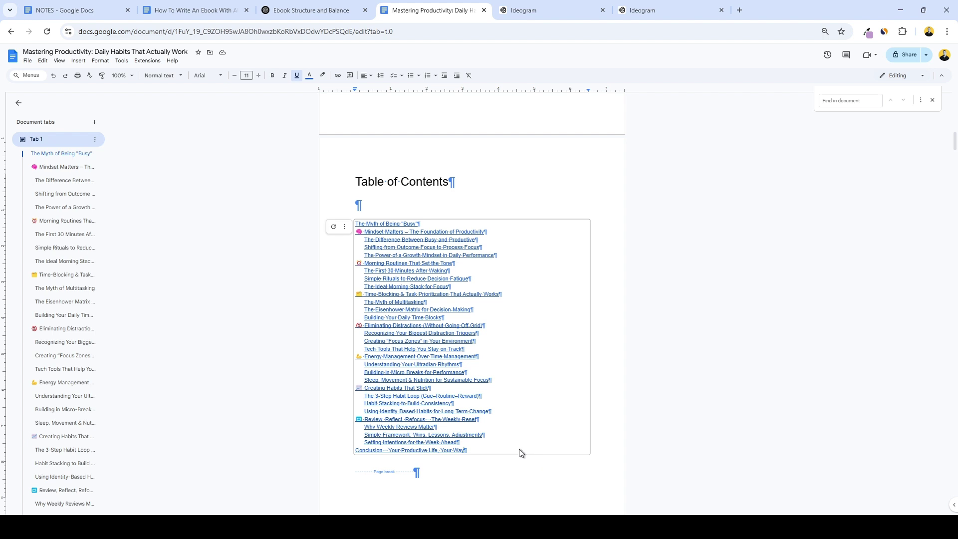
left_click_drag(501, 445, 351, 226)
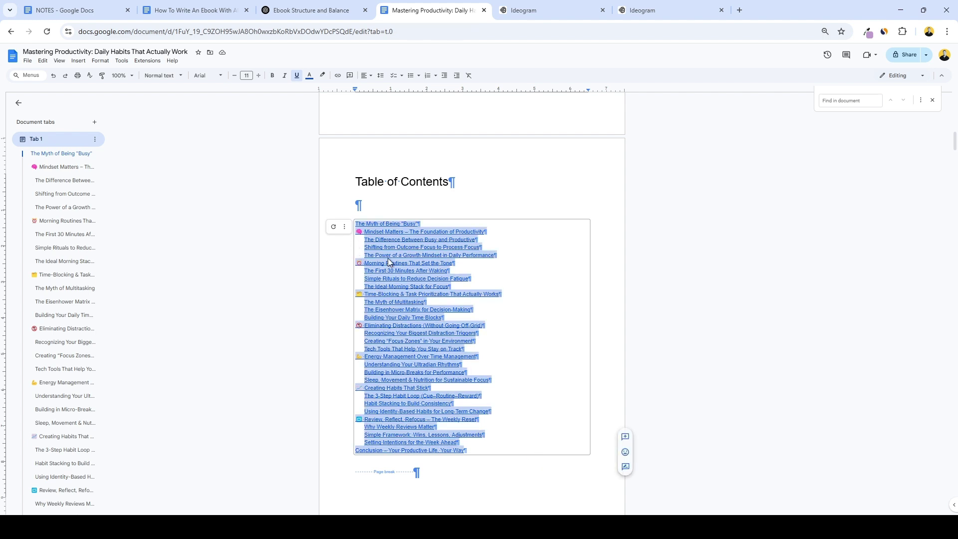
left_click(369, 75)
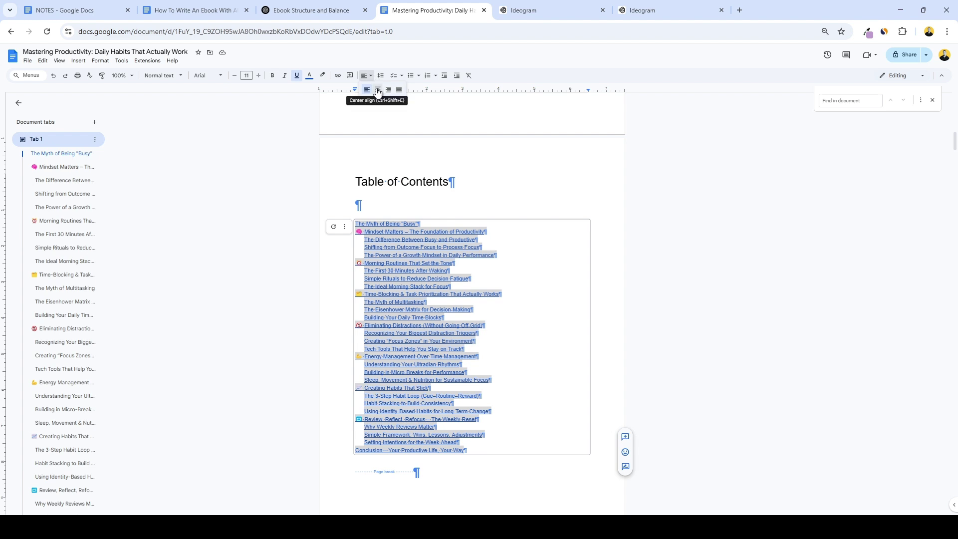
left_click(376, 88)
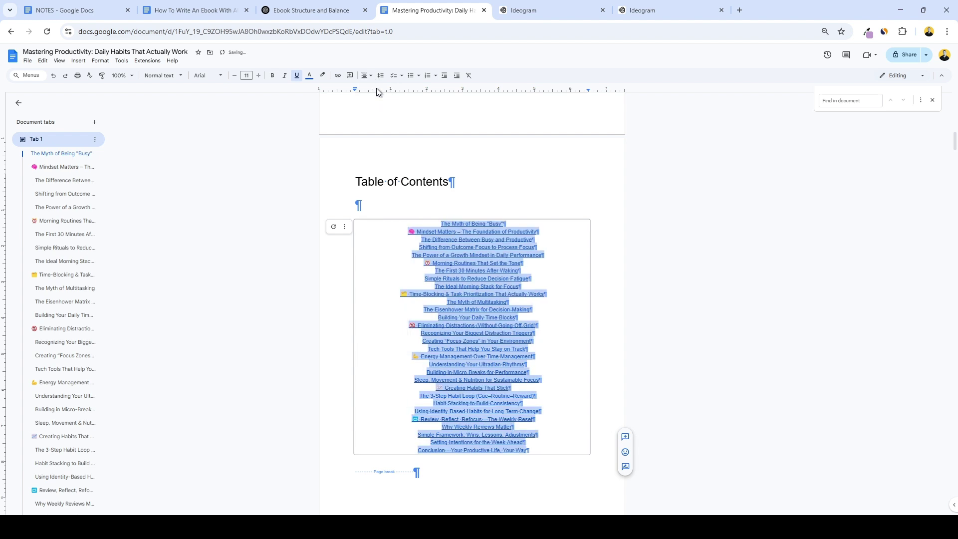
left_click(358, 186)
Insert a page break before the Mindset Matters heading.
scroll(567, 235, "down", 2)
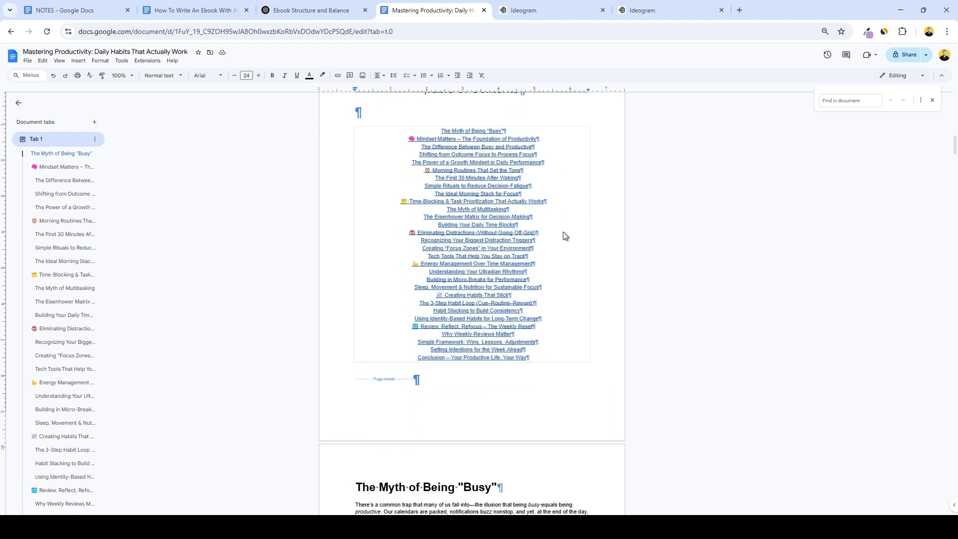
scroll(579, 259, "up", 2)
scroll(587, 265, "down", 2)
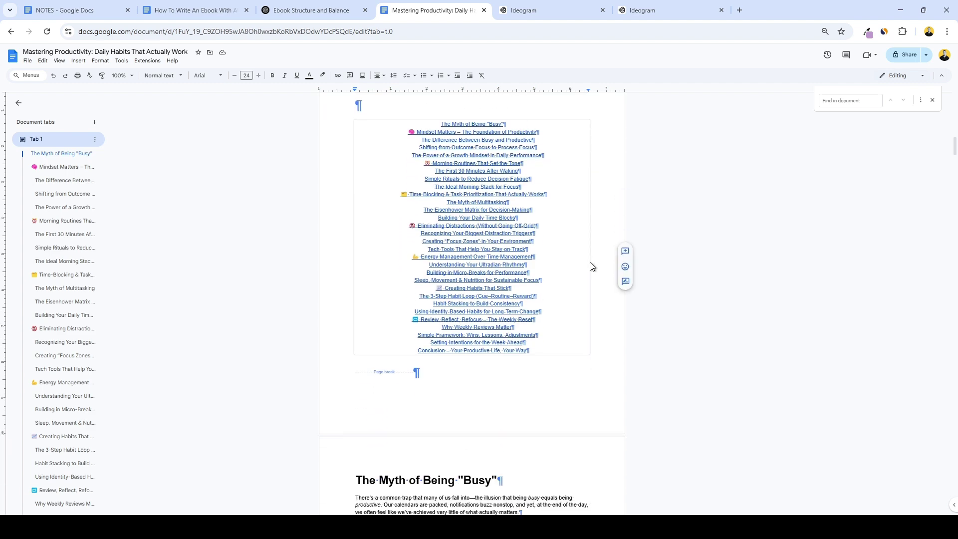
scroll(591, 265, "down", 3)
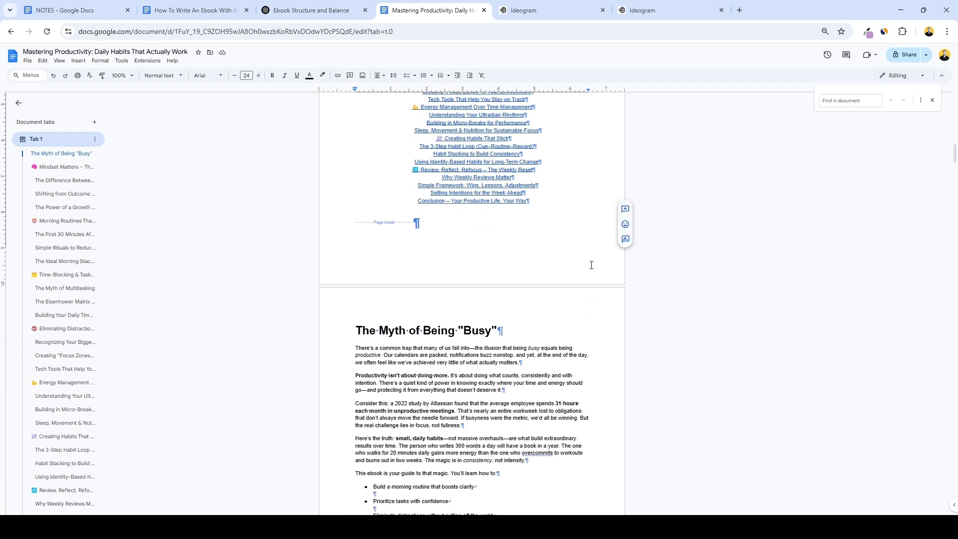
scroll(591, 264, "down", 2)
scroll(579, 255, "down", 4)
scroll(587, 256, "down", 6)
scroll(587, 256, "down", 5)
scroll(587, 256, "up", 14)
scroll(396, 217, "up", 2)
scroll(375, 250, "down", 8)
left_click(356, 280)
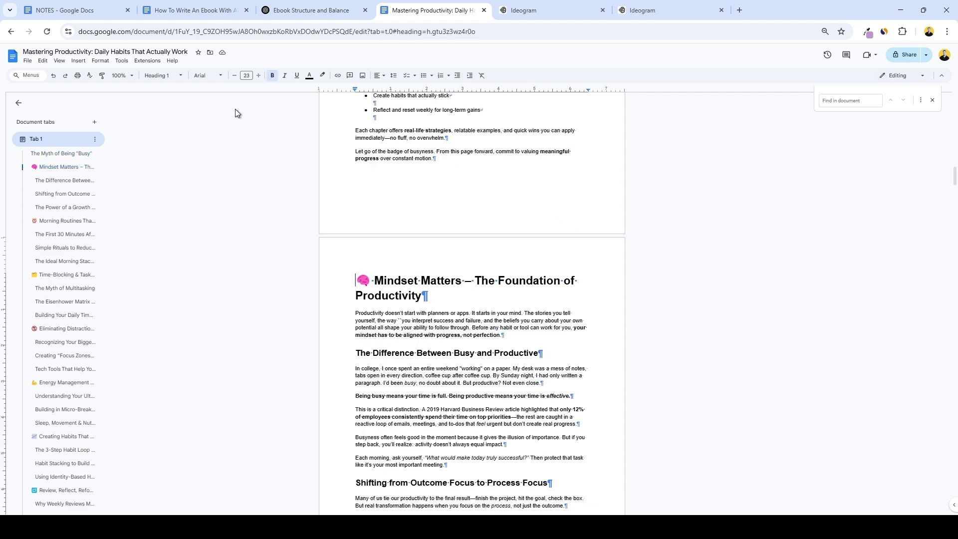
left_click(77, 61)
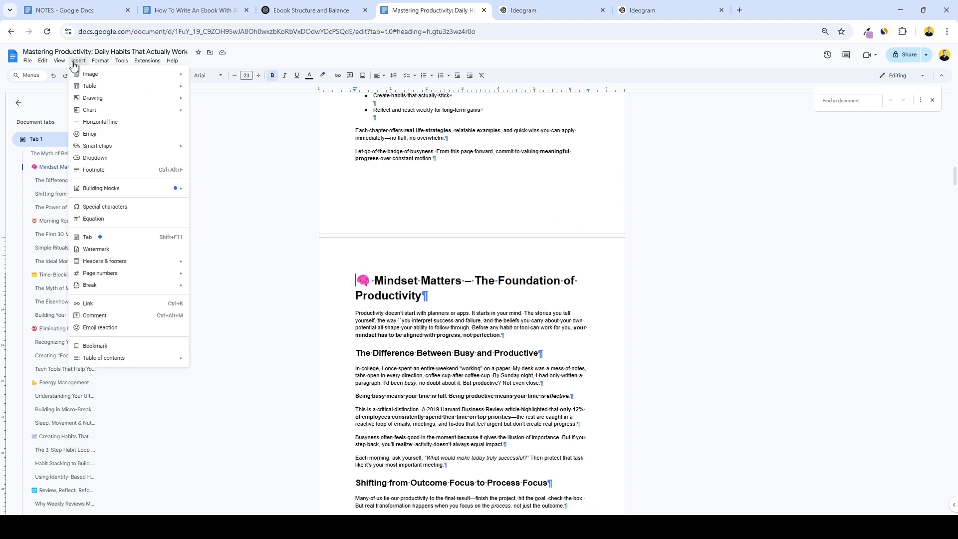
mouse_move(133, 285)
left_click(209, 287)
Put the Morning Routines That Set the Tone chapter on a fresh page and review the pages.
scroll(362, 279, "down", 12)
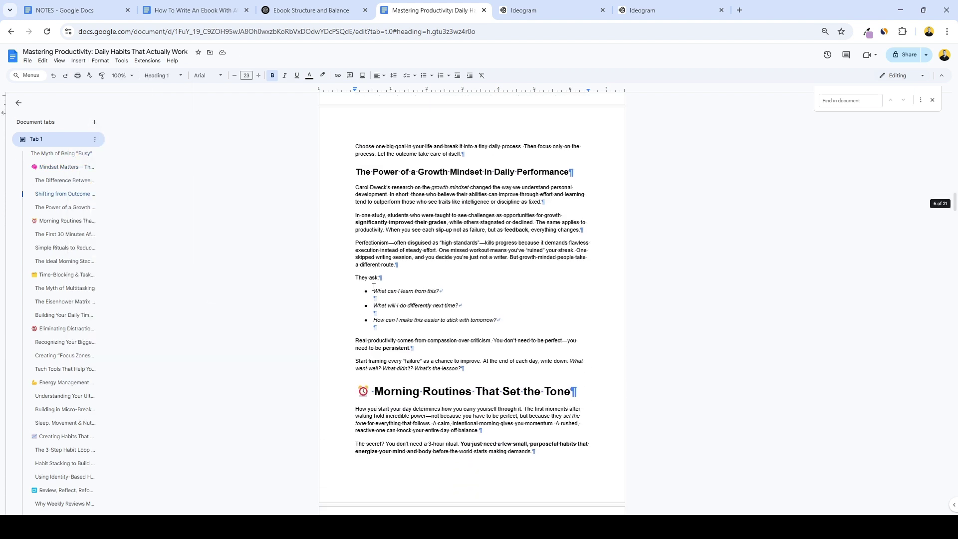
left_click(360, 312)
left_click(78, 60)
left_click(67, 274)
left_click(79, 61)
left_click(607, 295)
scroll(607, 295, "down", 5)
scroll(606, 295, "up", 20)
scroll(606, 294, "down", 12)
scroll(607, 294, "down", 18)
scroll(611, 308, "down", 15)
scroll(611, 305, "down", 3)
scroll(611, 305, "up", 18)
scroll(610, 307, "up", 20)
scroll(602, 303, "down", 3)
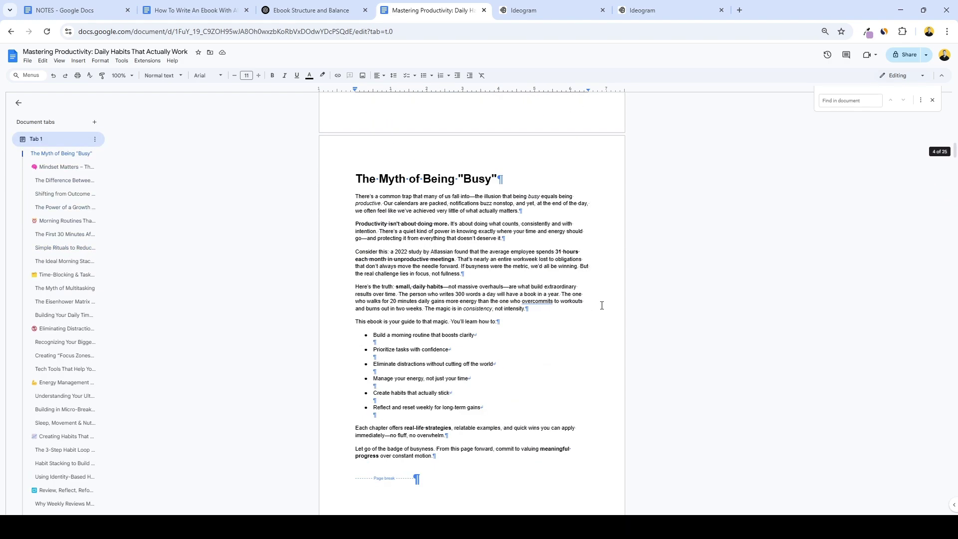
Restyle The Myth of Being "Busy" heading in Georgia, size 25, dark blue.
left_click(643, 182)
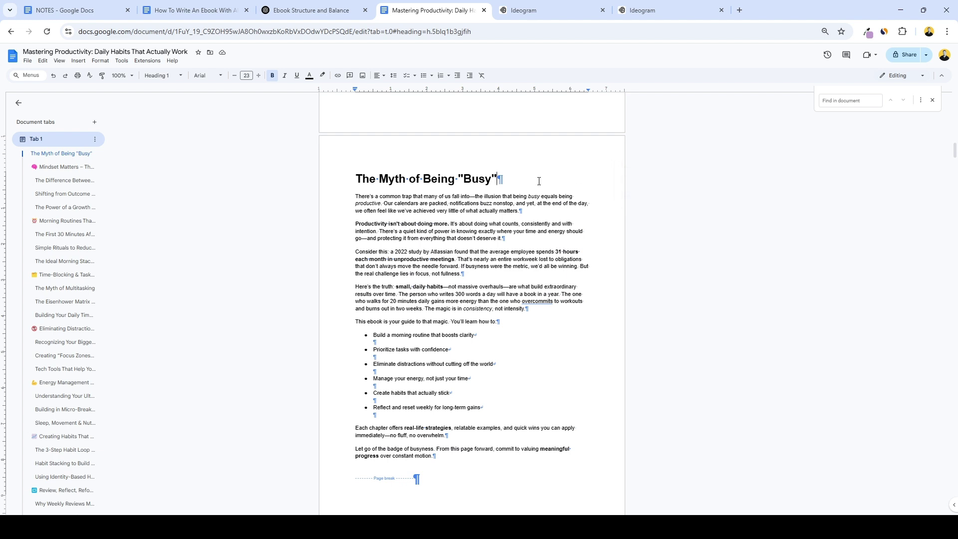
left_click_drag(522, 176, 356, 168)
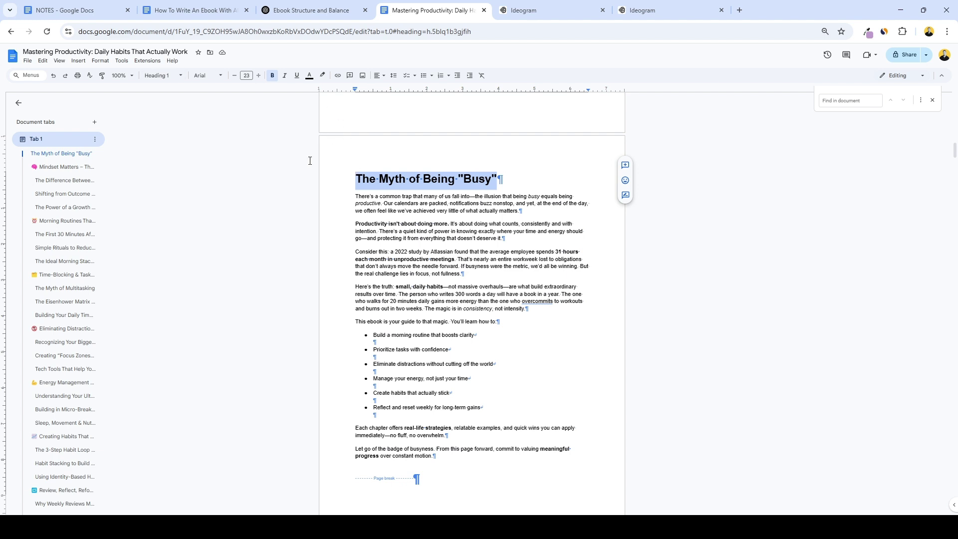
left_click(217, 80)
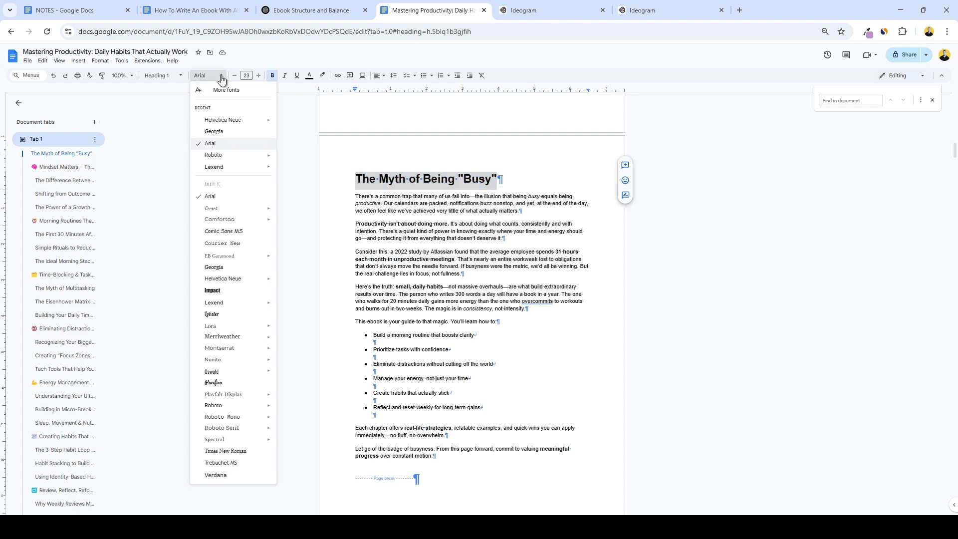
left_click(230, 132)
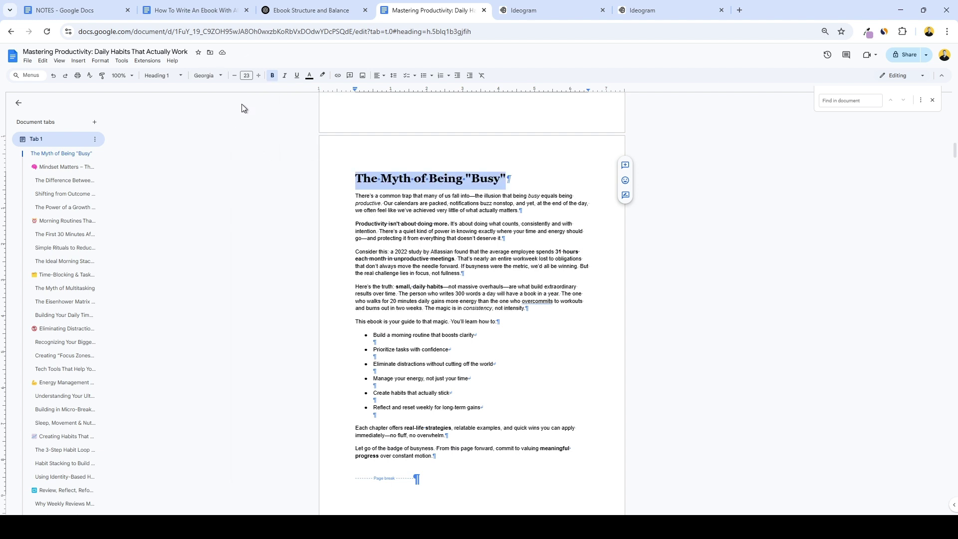
left_click(258, 77)
left_click(258, 76)
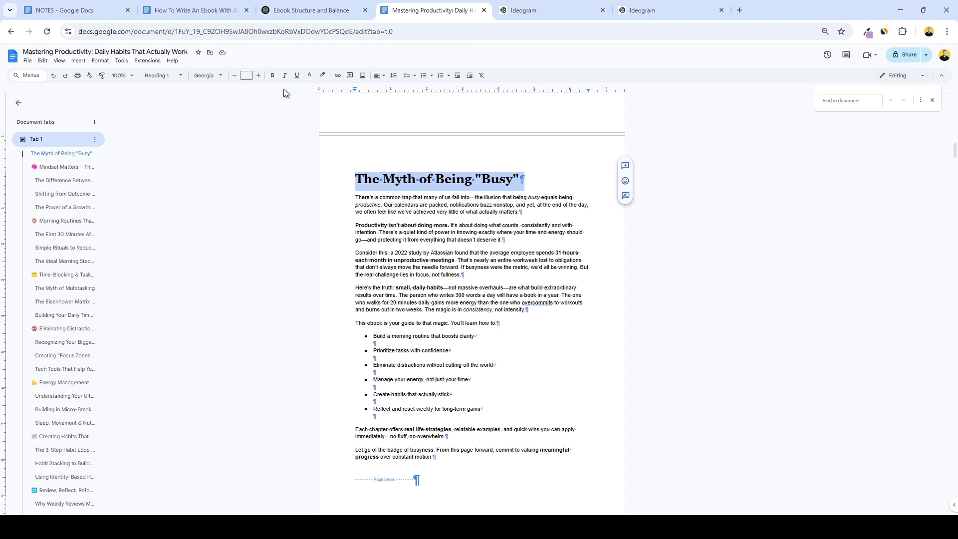
left_click(309, 76)
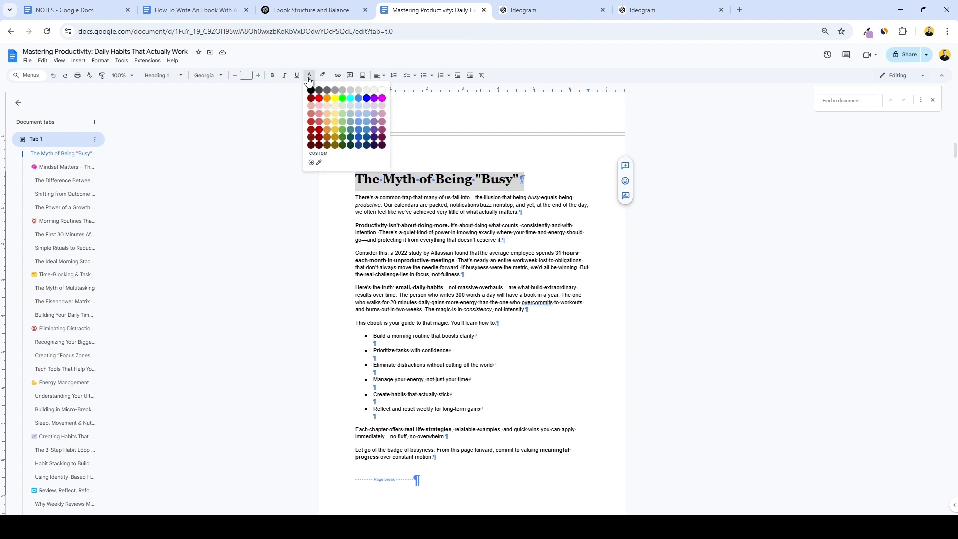
left_click(374, 138)
Update the Heading 1 style to match the restyled chapter heading.
scroll(442, 243, "down", 15)
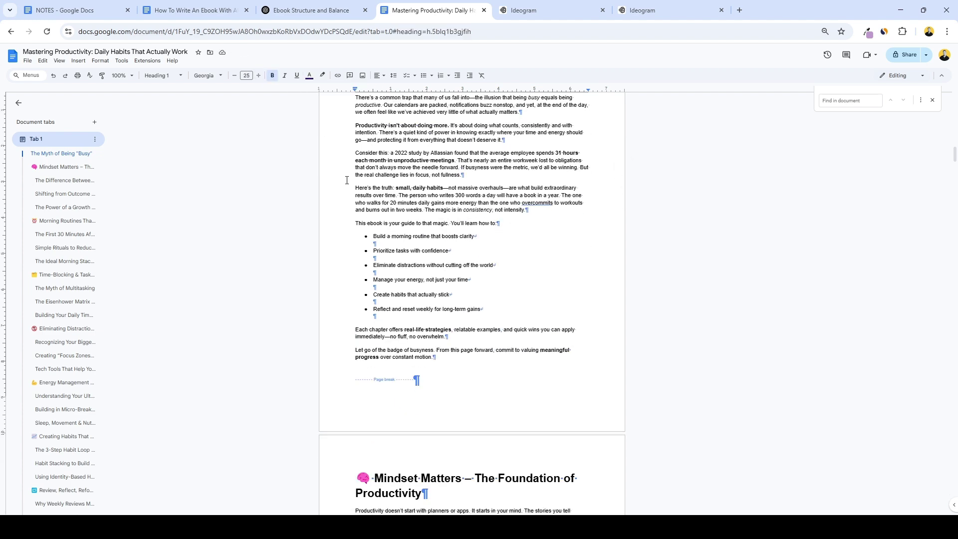
scroll(442, 243, "down", 12)
scroll(433, 249, "up", 14)
scroll(433, 250, "up", 10)
left_click_drag(519, 229, 353, 222)
left_click(162, 76)
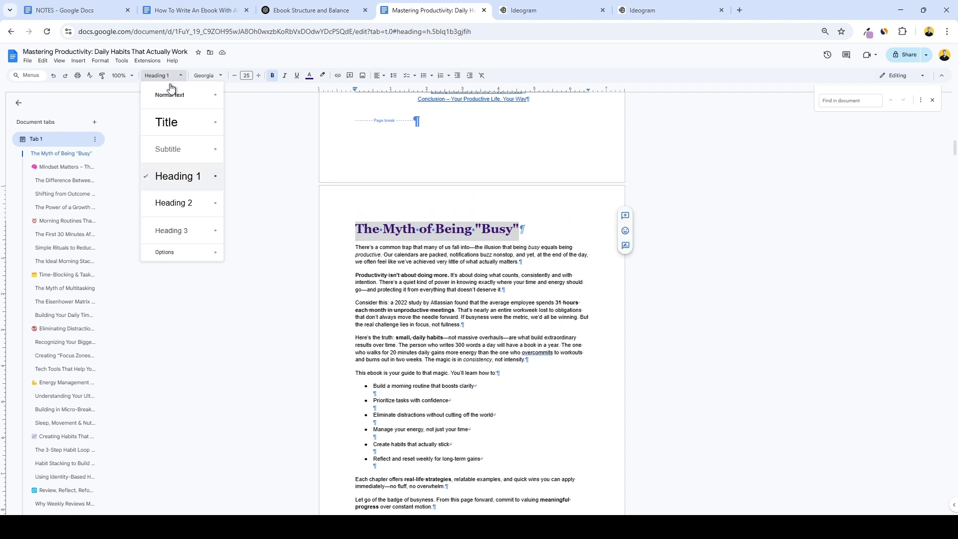
mouse_move(205, 184)
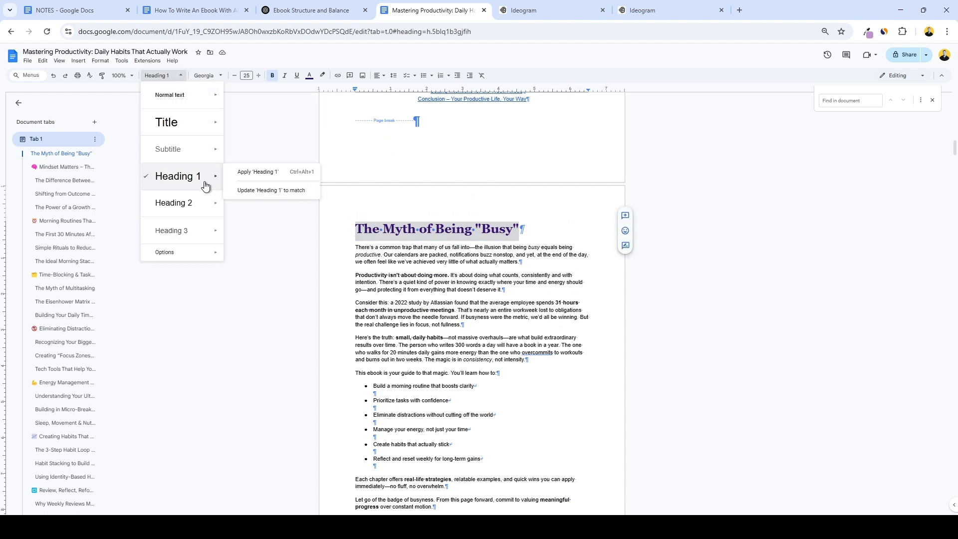
left_click(264, 192)
Colour 'The First 30 Minutes After Waking' blue and update Heading 2 to match it.
scroll(349, 209, "down", 7)
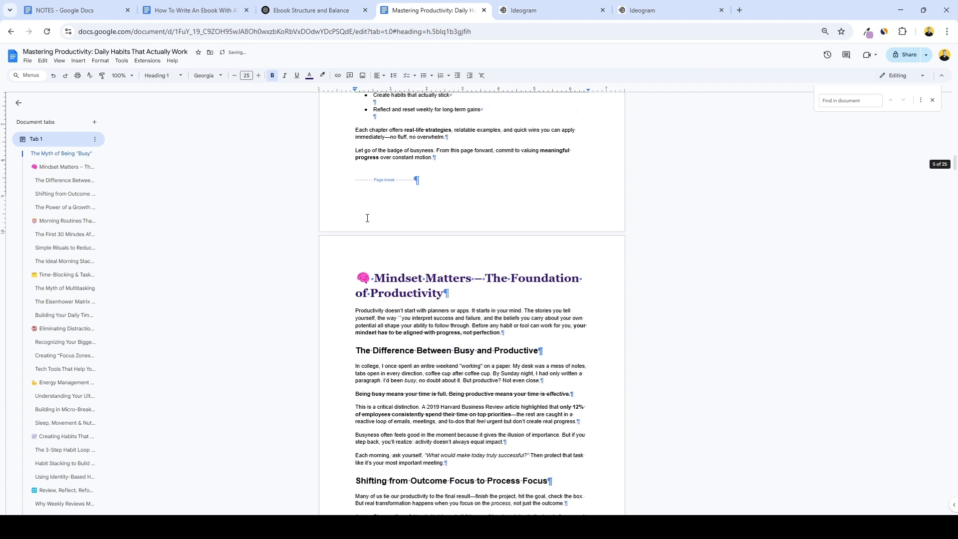
scroll(378, 219, "down", 3)
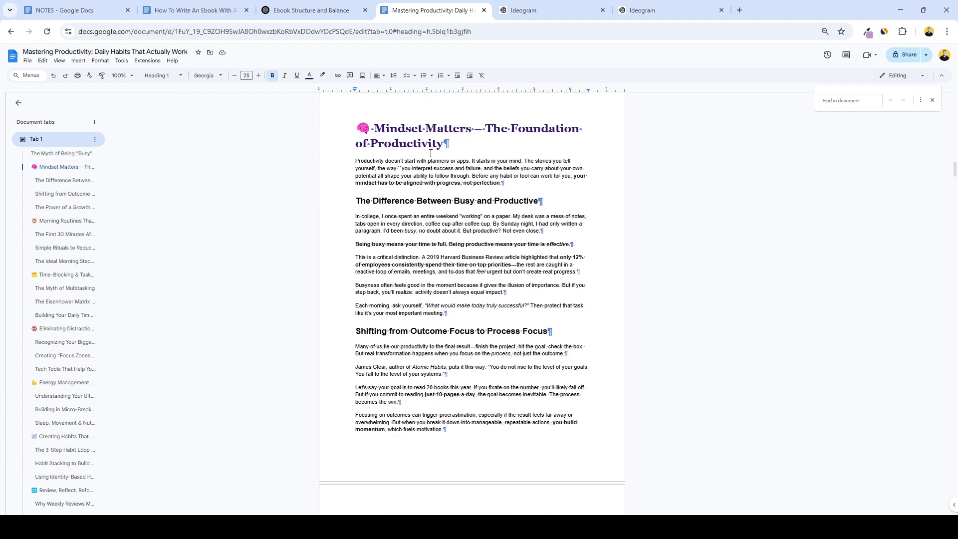
scroll(447, 135, "down", 15)
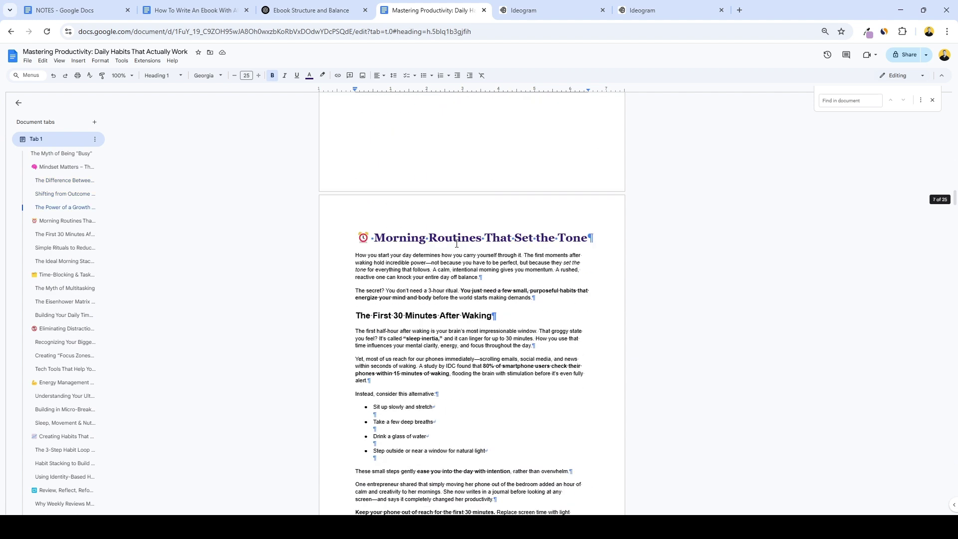
scroll(365, 250, "down", 1)
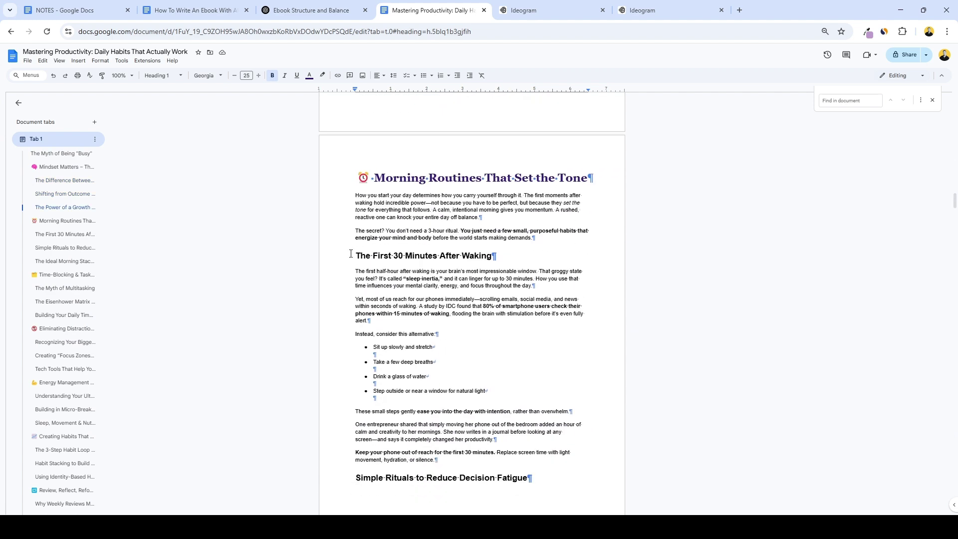
left_click_drag(352, 254, 494, 253)
left_click(310, 75)
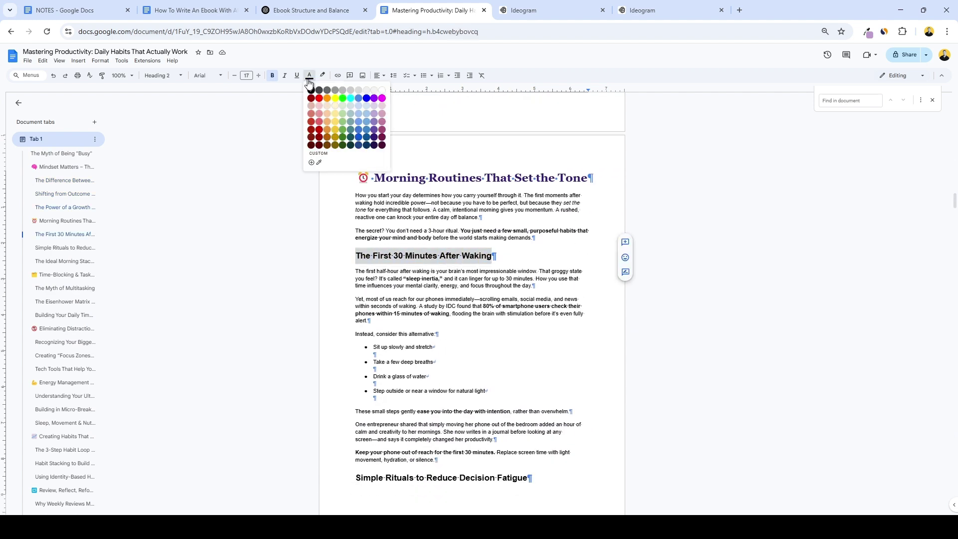
left_click(356, 144)
left_click(162, 76)
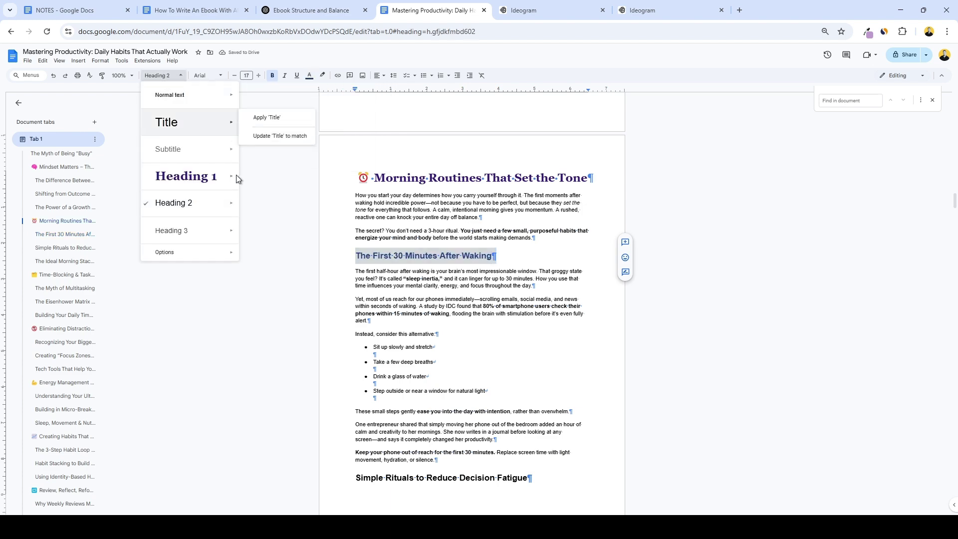
mouse_move(220, 204)
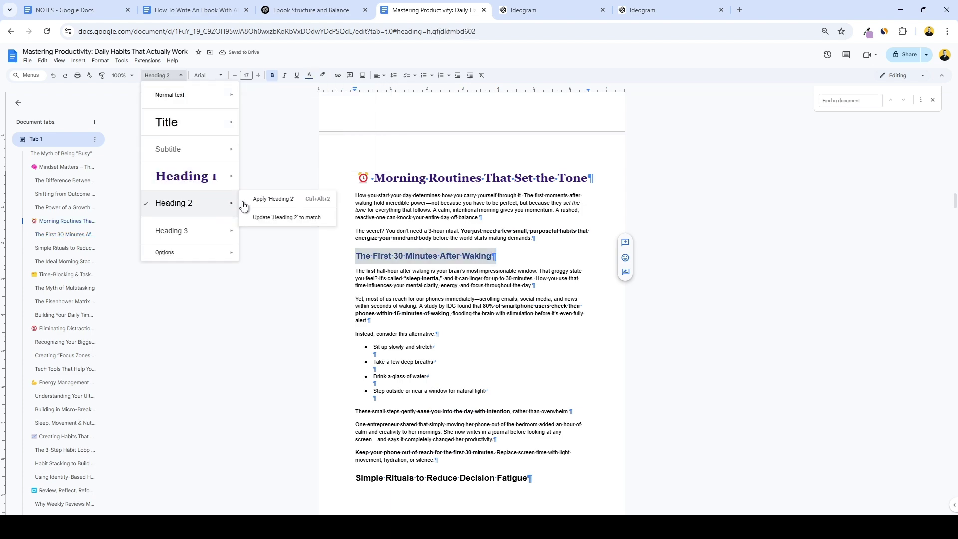
left_click(275, 220)
scroll(407, 247, "down", 8)
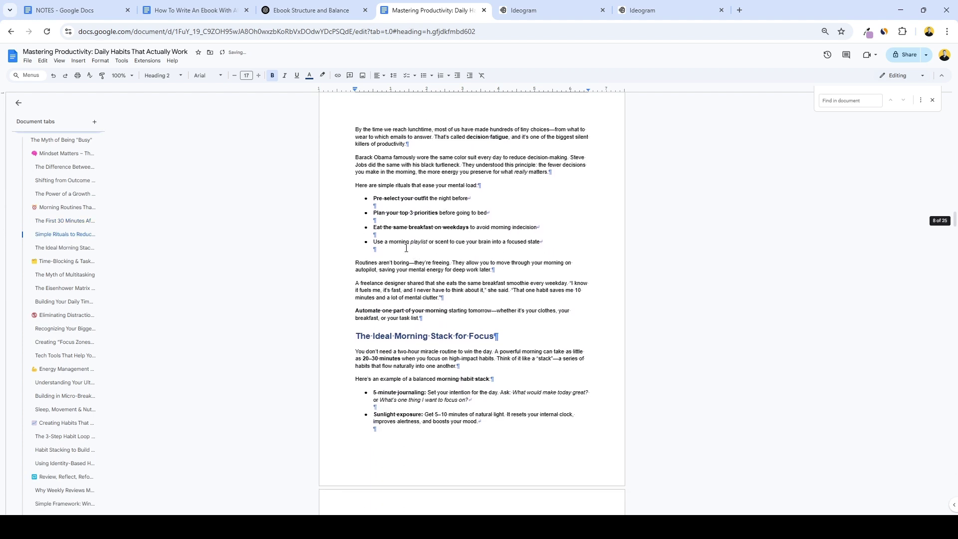
scroll(449, 261, "down", 2)
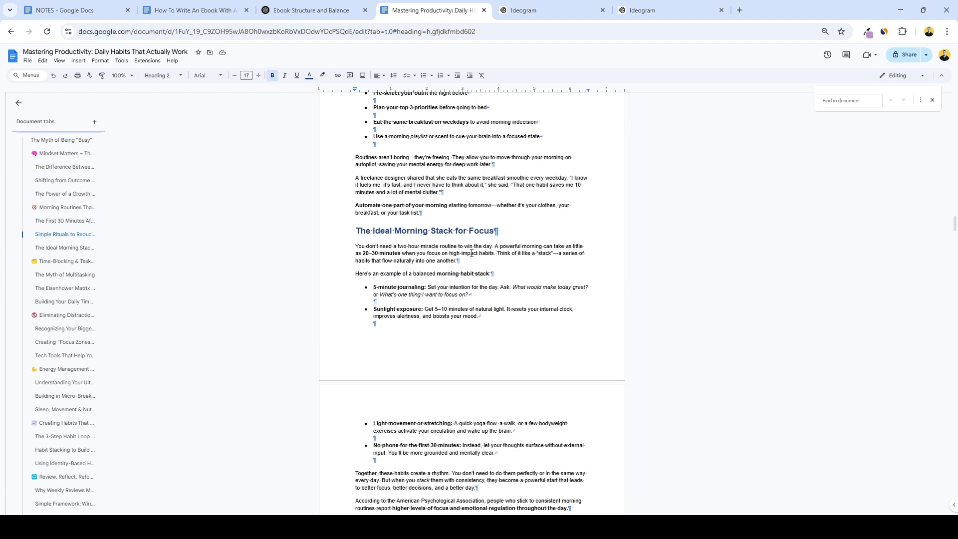
Give the first paragraph under The Ideal Morning Stack for Focus 1.5 spacing and update Normal text to match.
left_click_drag(458, 260, 365, 248)
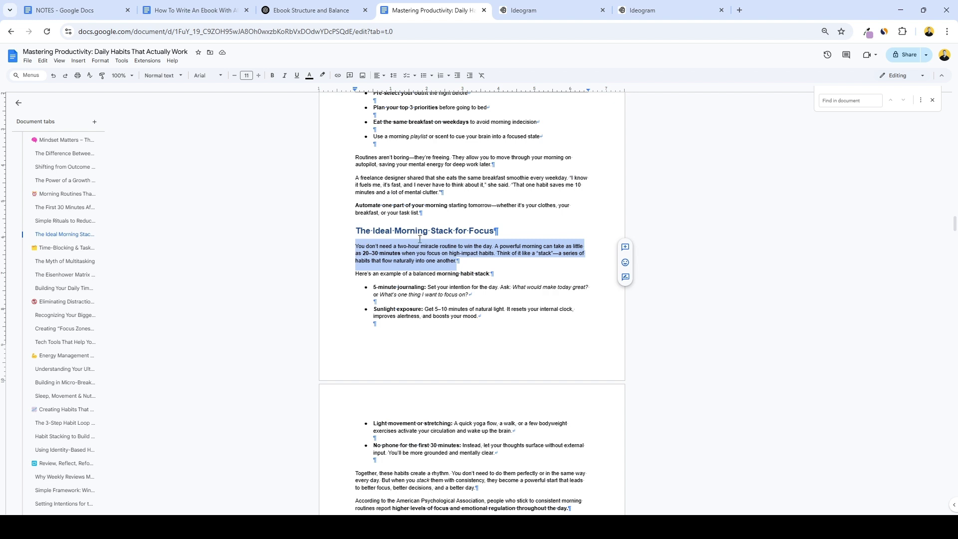
left_click(394, 76)
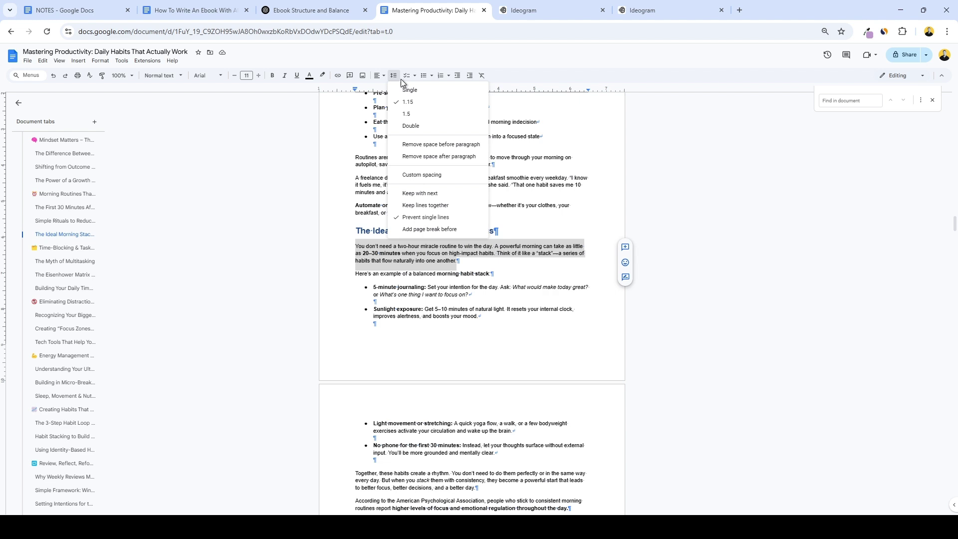
left_click(427, 114)
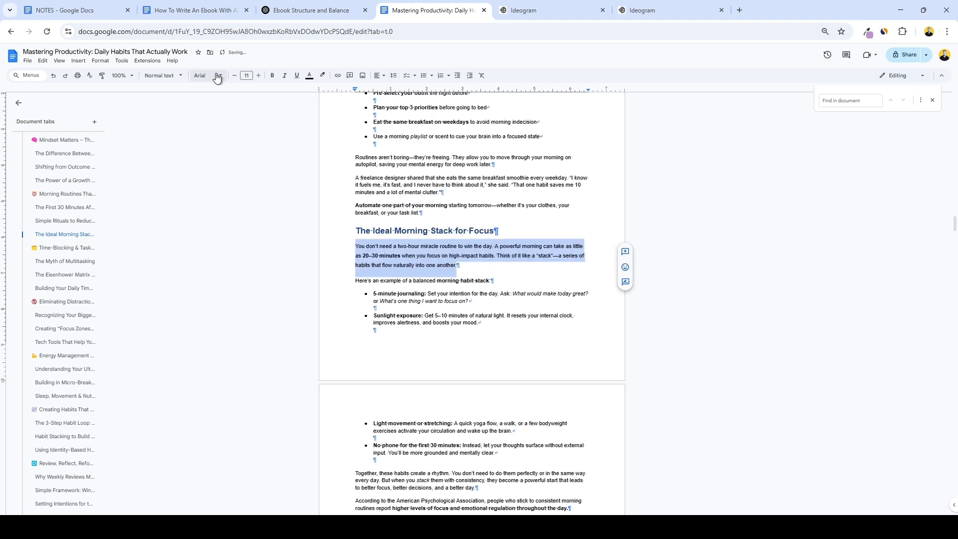
left_click(174, 76)
mouse_move(221, 97)
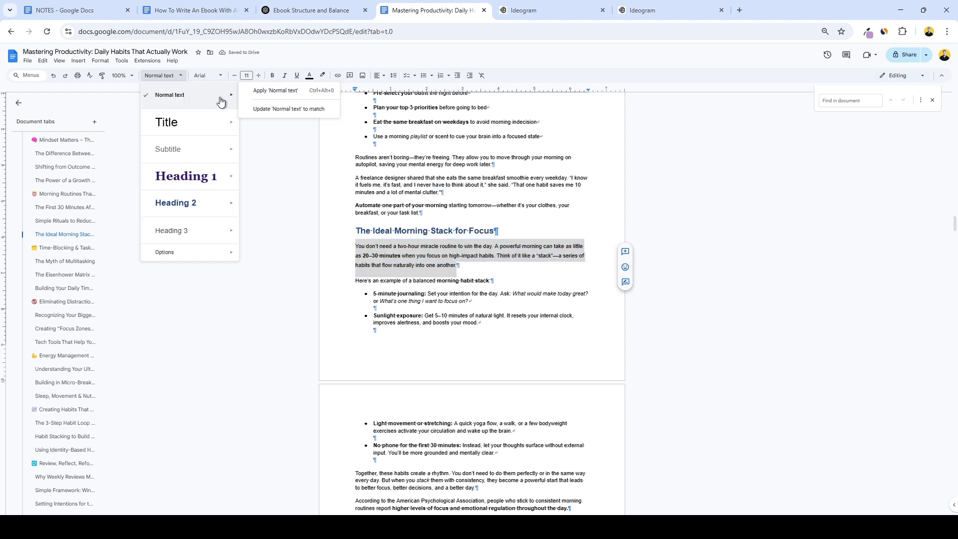
left_click(275, 108)
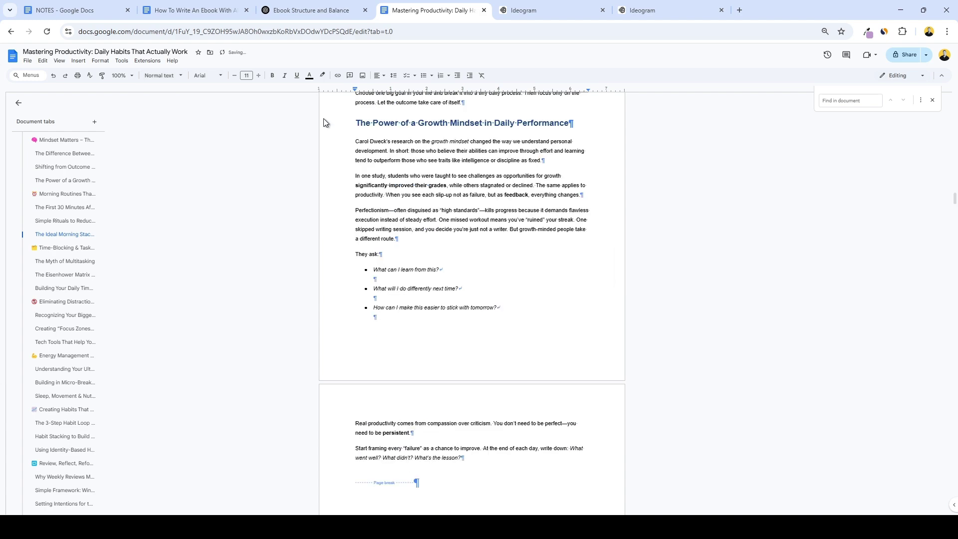
scroll(443, 235, "up", 20)
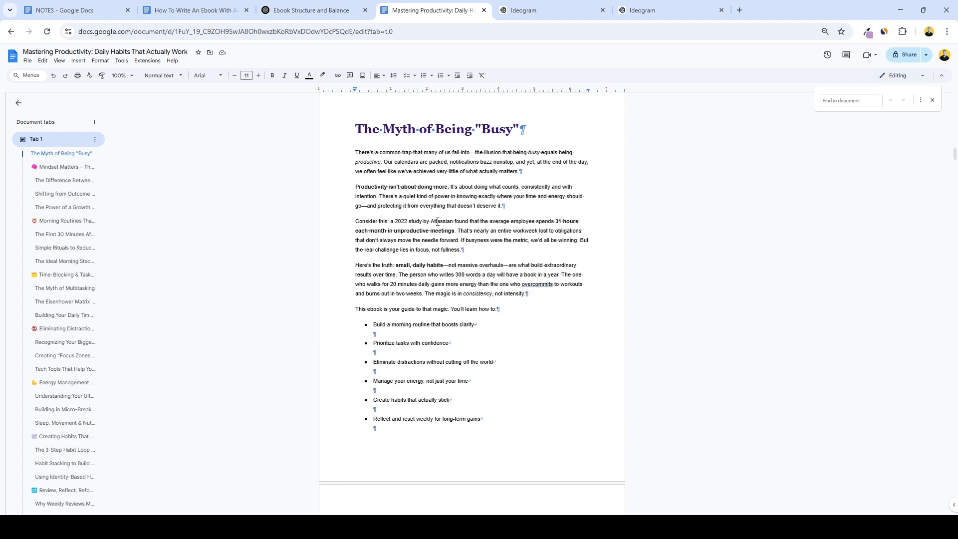
left_click(63, 221)
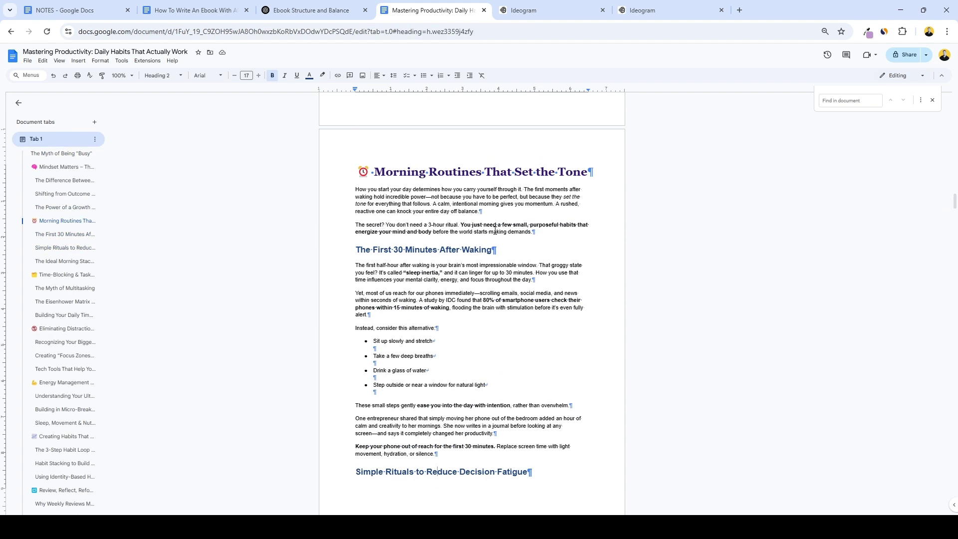
double_click(502, 247)
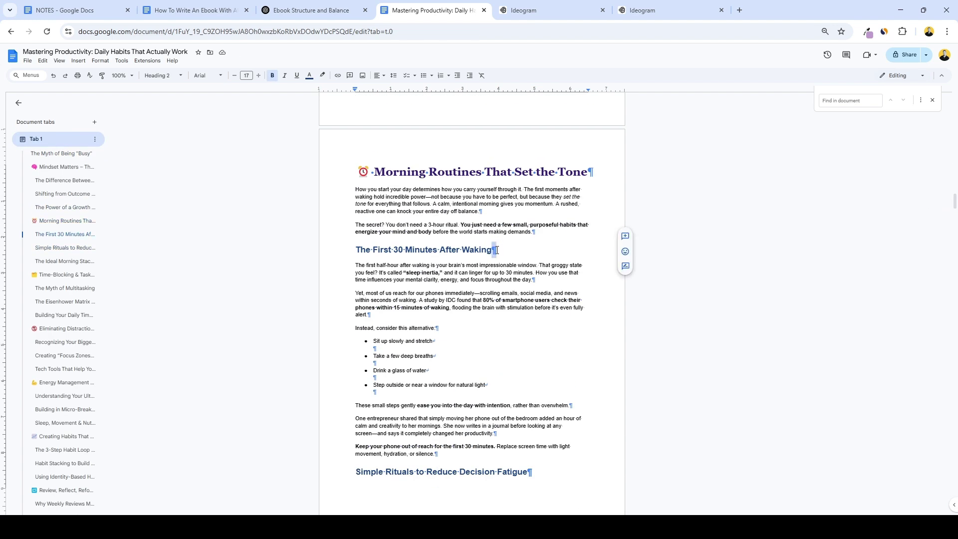
scroll(501, 243, "down", 1)
scroll(501, 243, "down", 10)
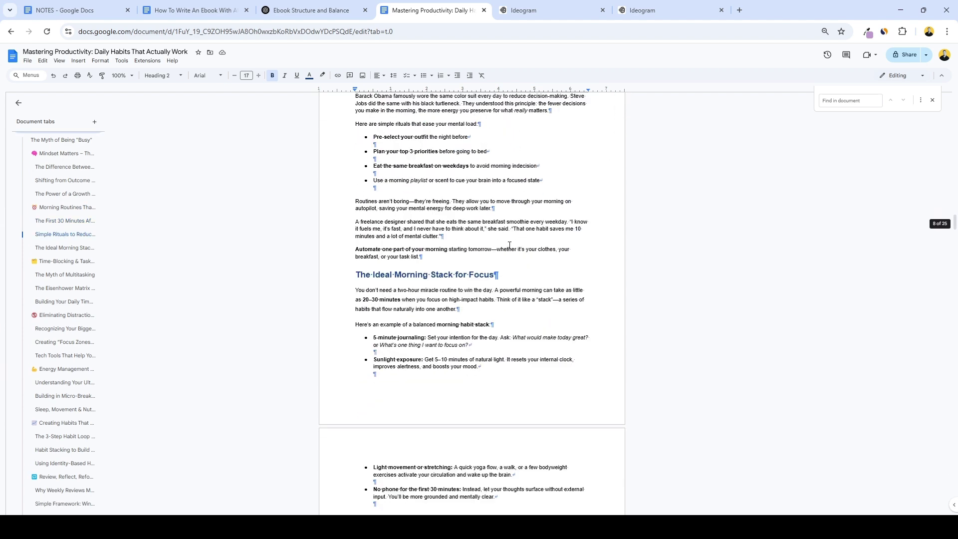
scroll(497, 243, "down", 4)
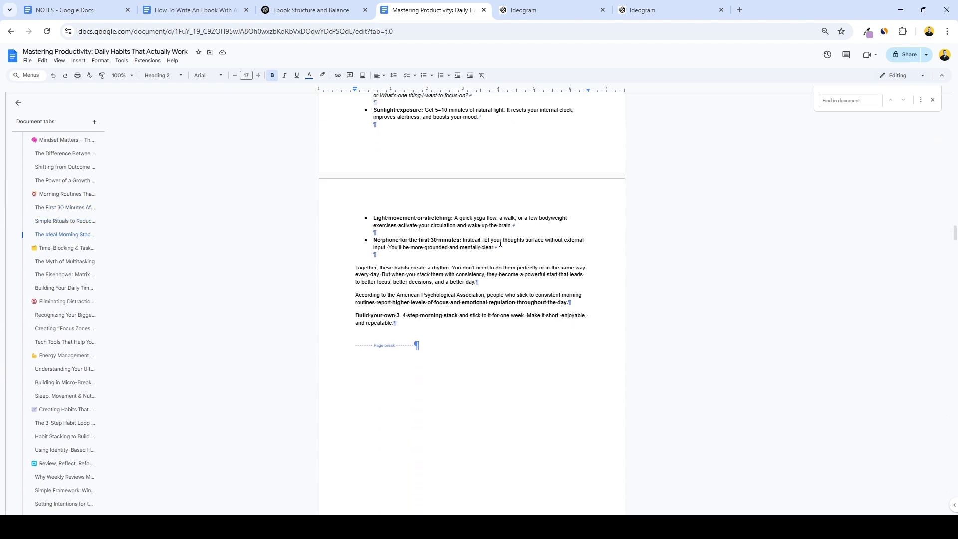
scroll(501, 242, "down", 8)
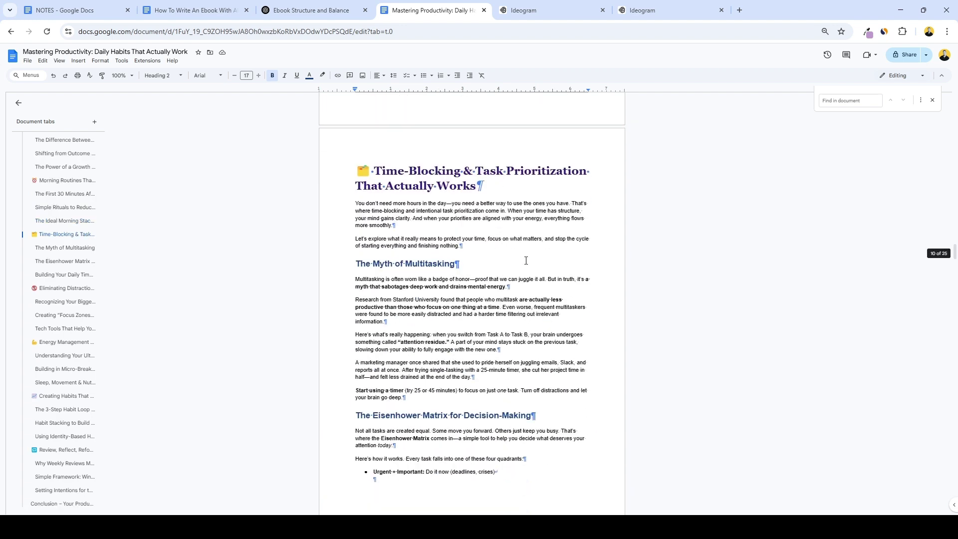
scroll(489, 205, "down", 2)
scroll(430, 203, "up", 8)
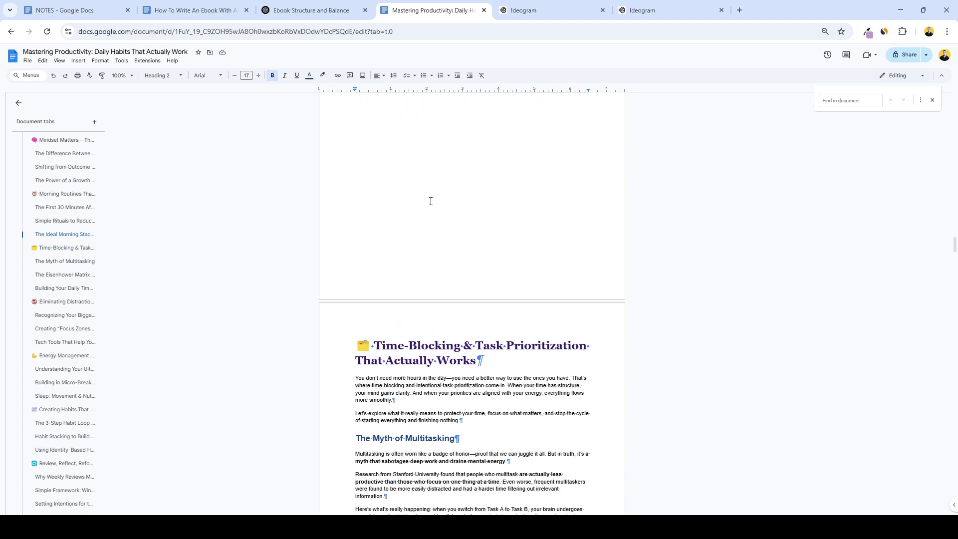
left_click(59, 61)
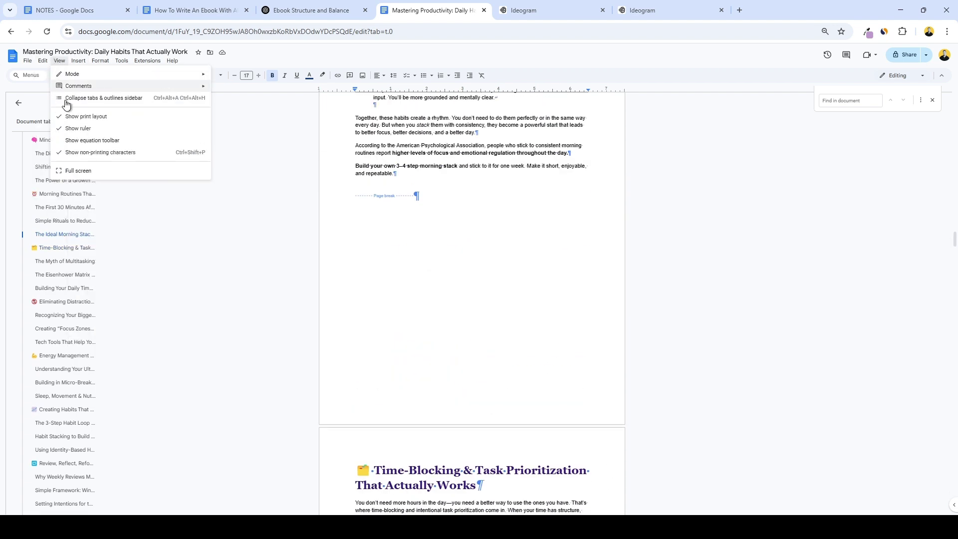
left_click(148, 152)
scroll(346, 240, "up", 20)
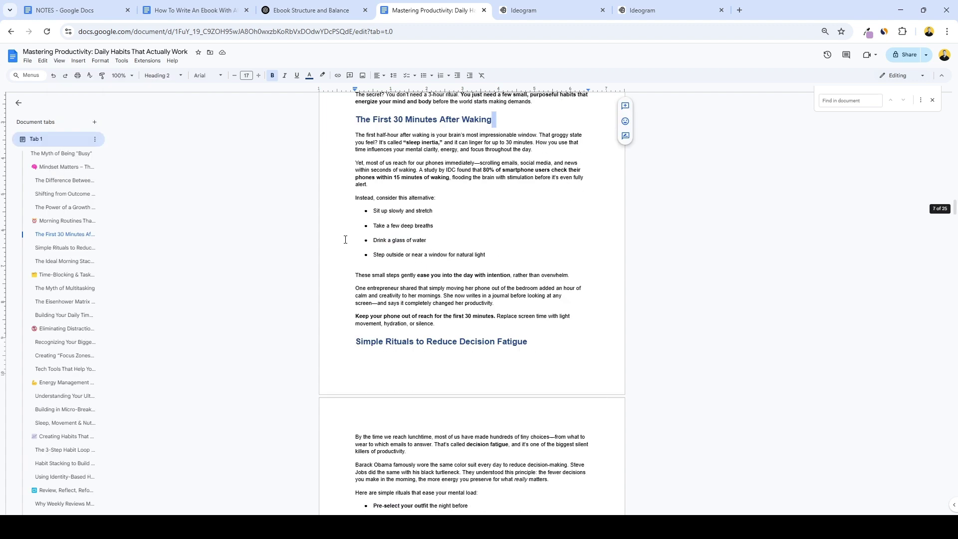
scroll(346, 240, "up", 20)
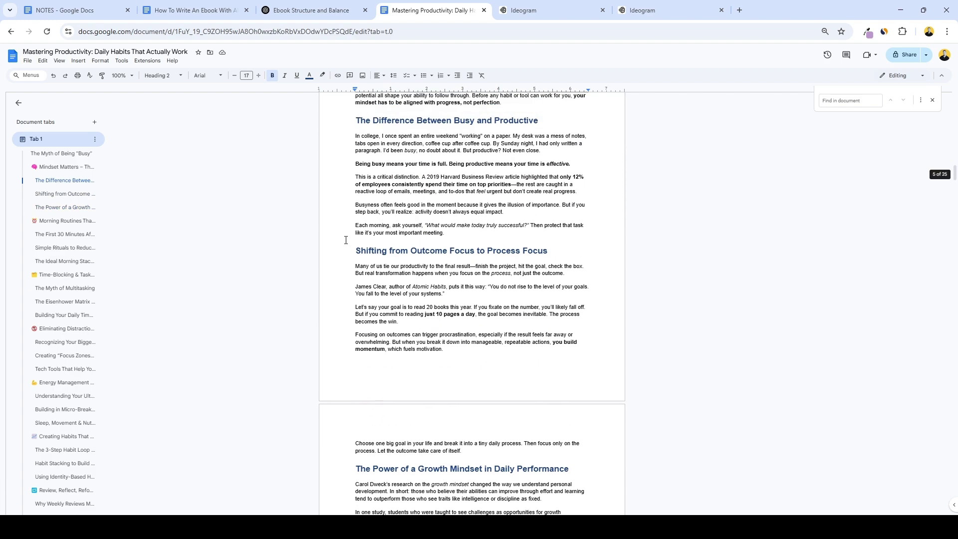
scroll(347, 238, "up", 15)
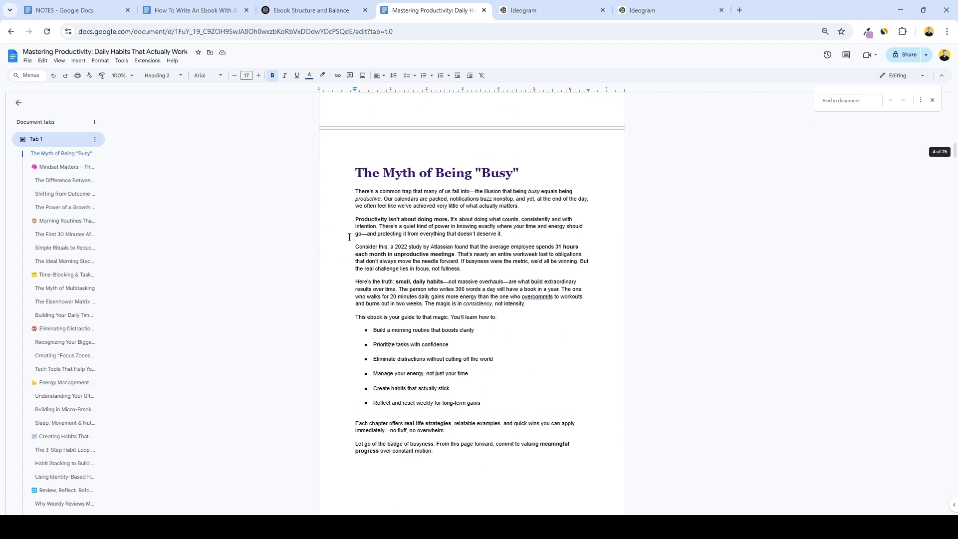
scroll(350, 237, "down", 4)
Set the page margins to a 1.2-inch left margin and a wider right margin.
left_click(28, 61)
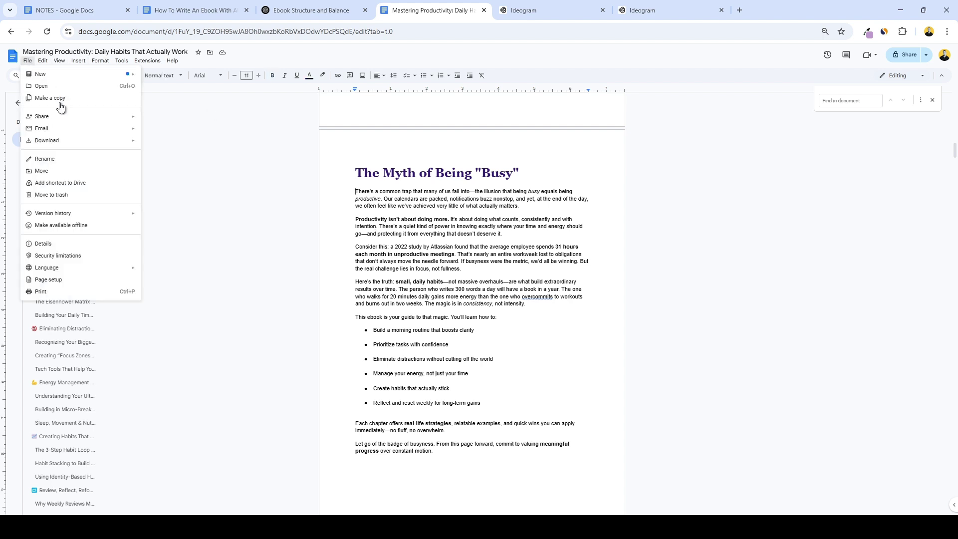
left_click(79, 279)
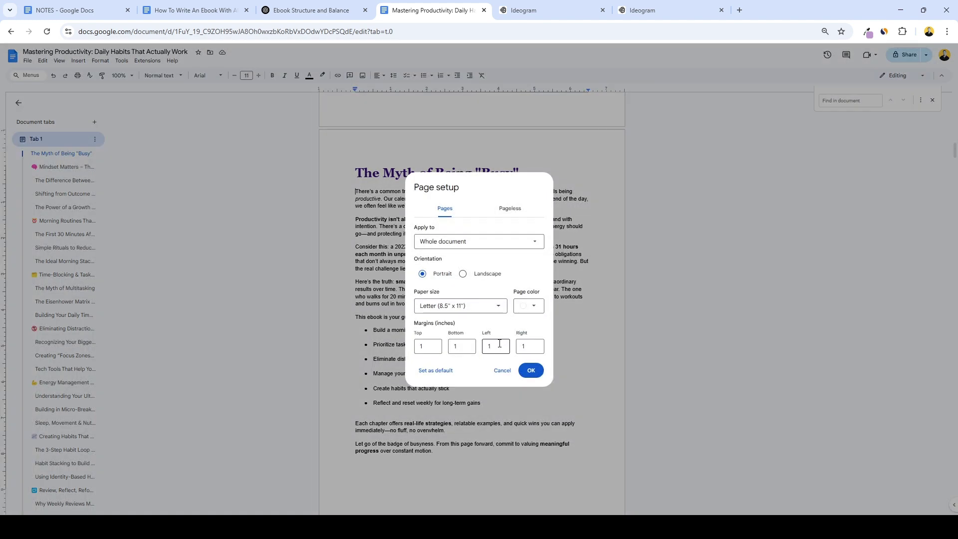
left_click(497, 345)
left_click(532, 344)
left_click(531, 369)
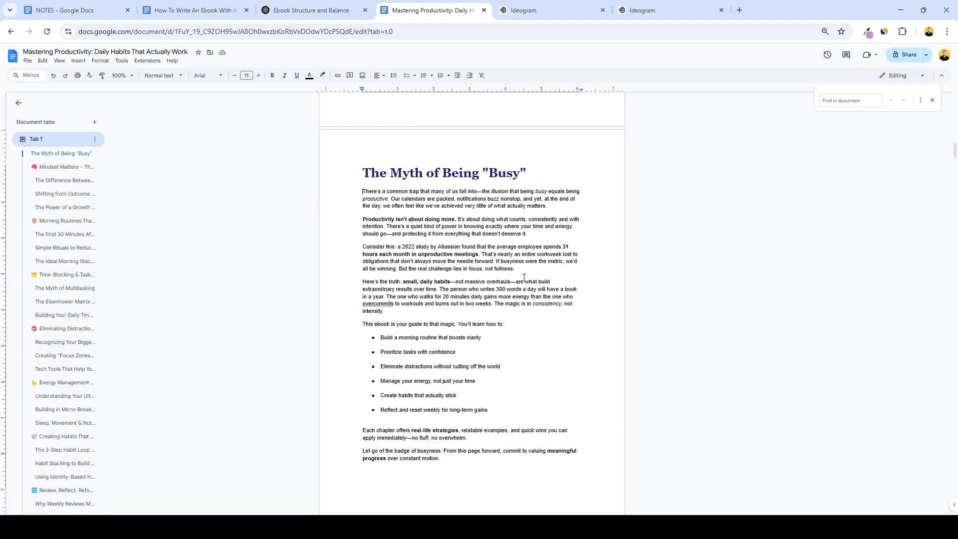
Add footer page numbers to every page and scroll down to the Conclusion page numbered 25.
scroll(525, 278, "down", 1)
scroll(531, 277, "down", 4)
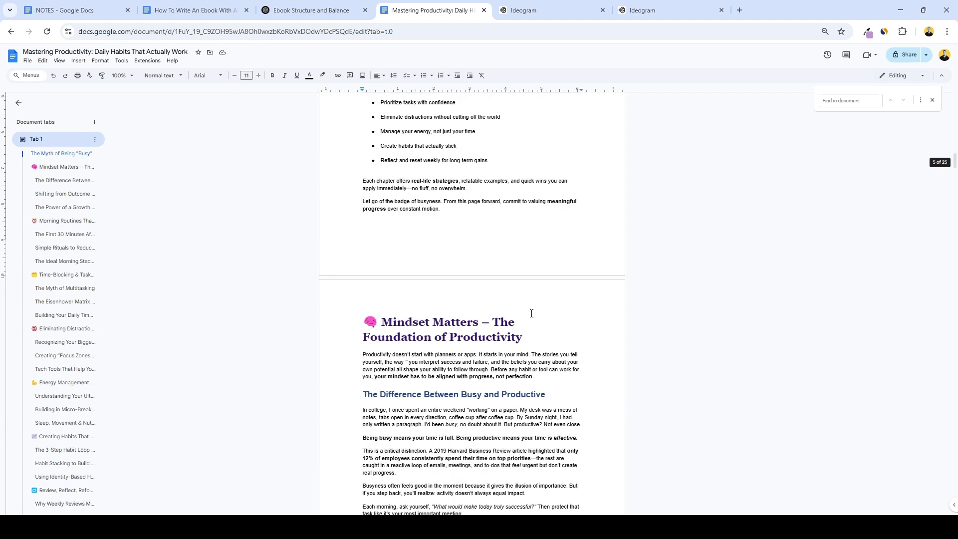
scroll(499, 250, "up", 4)
left_click(77, 61)
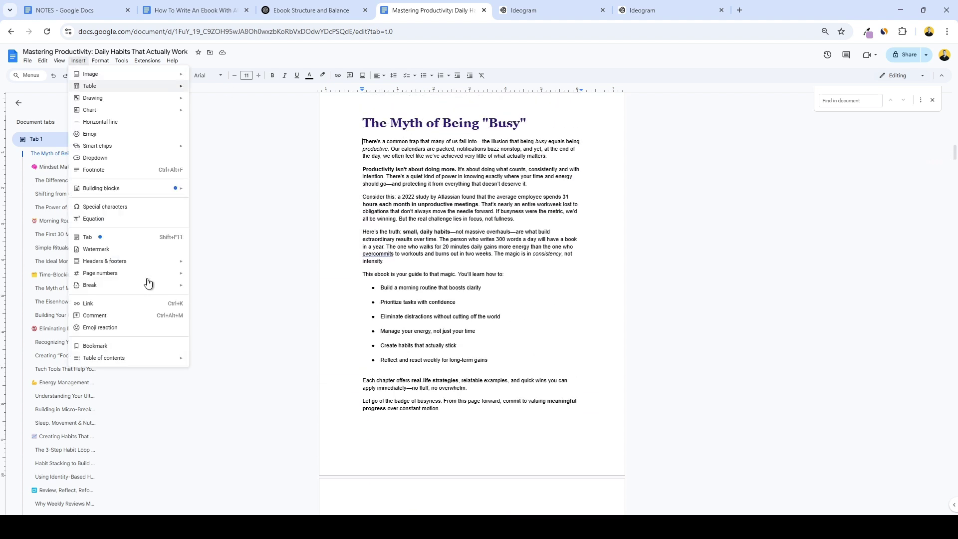
mouse_move(148, 282)
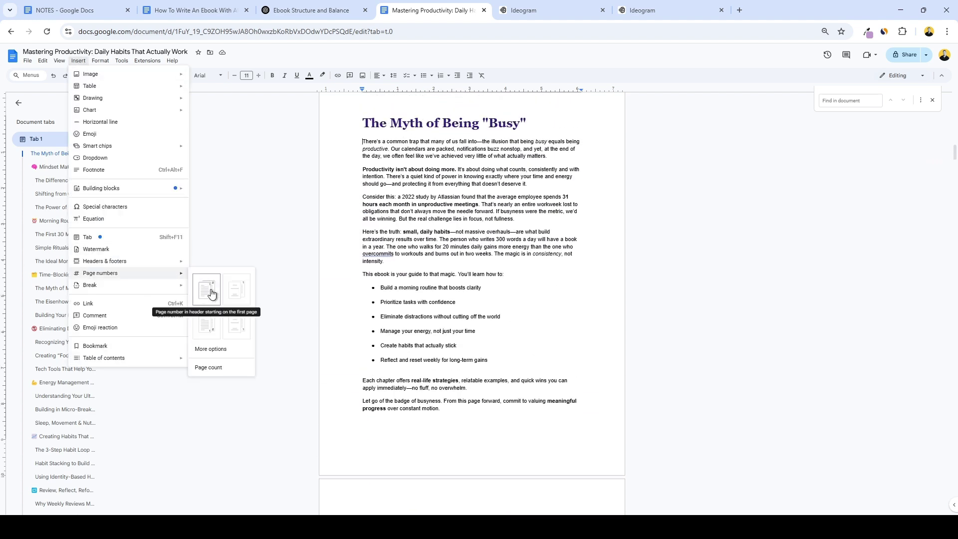
left_click(214, 324)
scroll(360, 292, "down", 20)
scroll(359, 316, "down", 20)
scroll(359, 315, "down", 20)
scroll(360, 317, "down", 20)
scroll(361, 316, "down", 20)
scroll(445, 273, "down", 4)
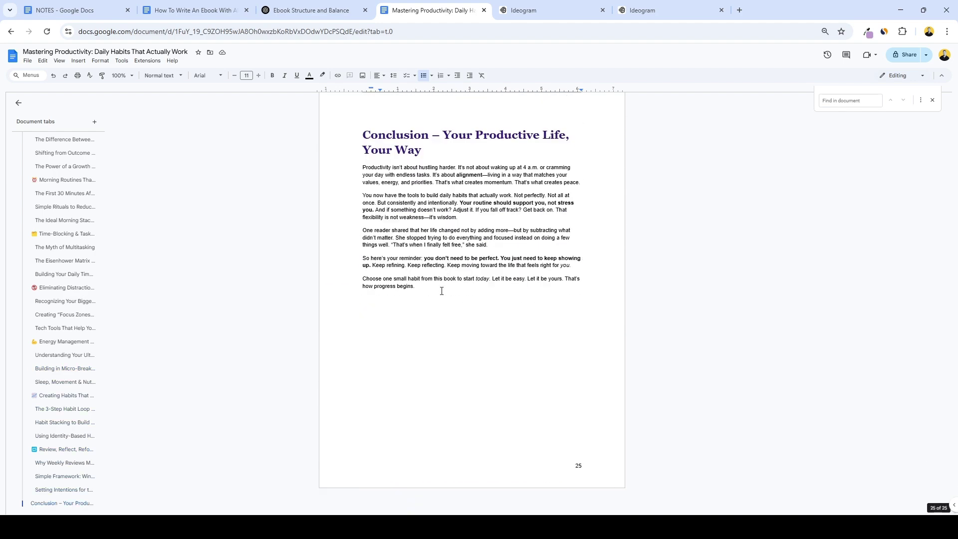
Paste the 'Master Productivity In 30 Days' line, centred at size 19 with space above.
type("Master Productivity In 30 Days - Click Here To Start Building The Iron Habits That Last Forever")
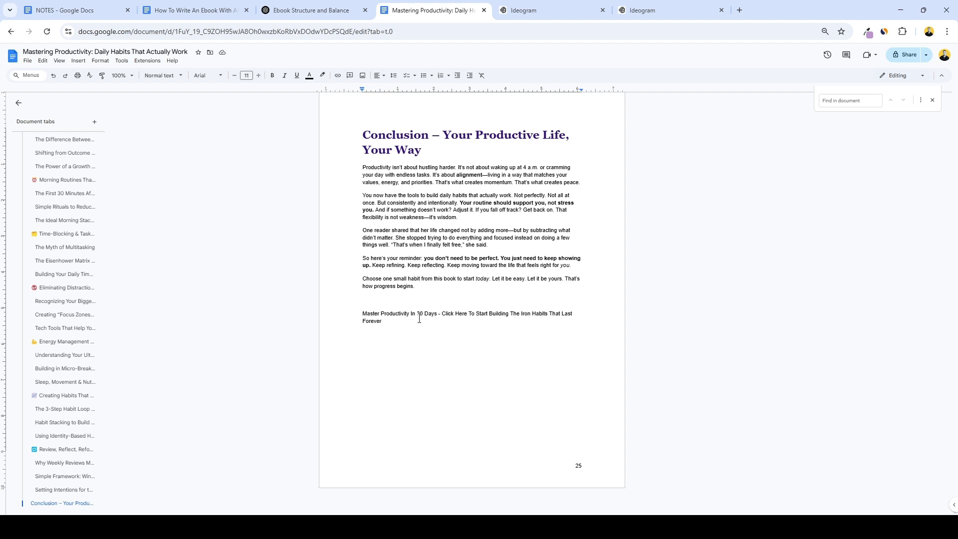
triple_click(356, 313)
left_click(258, 76)
left_click(259, 75)
left_click(258, 75)
left_click(259, 75)
left_click(259, 75)
left_click(259, 75)
left_click(259, 75)
left_click(258, 75)
left_click(384, 78)
left_click(390, 93)
left_click(365, 316)
key("Return")
key("Return")
key("Return")
key("Return")
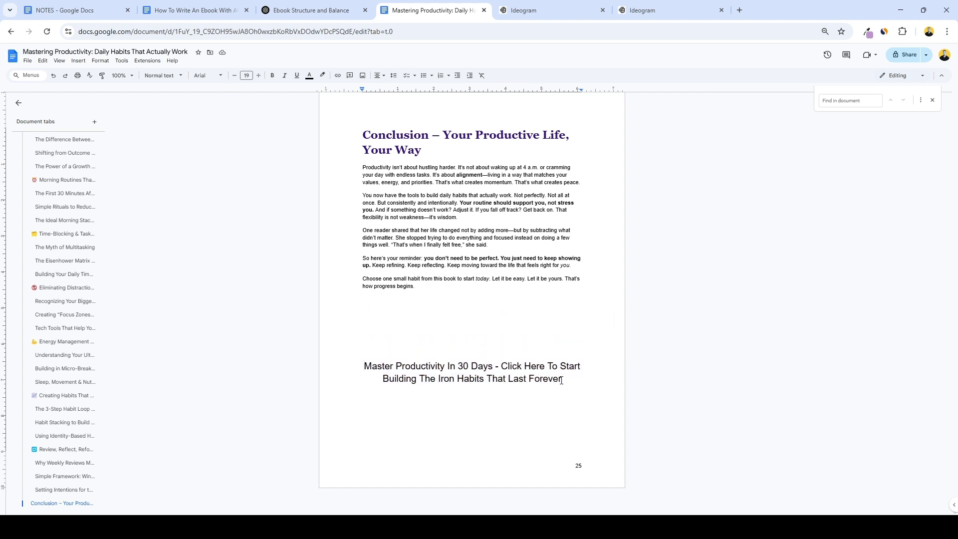
left_click(364, 366, "shift")
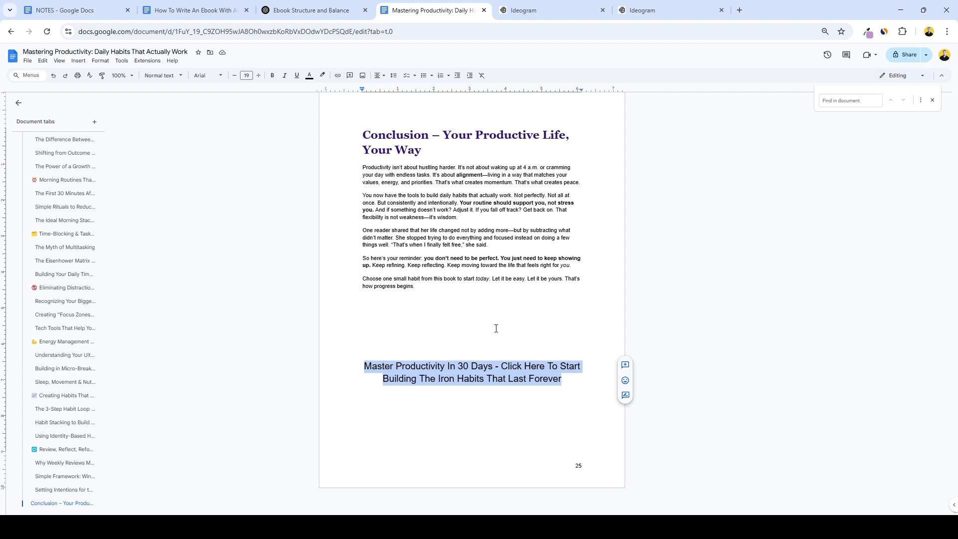
key("ctrl+k")
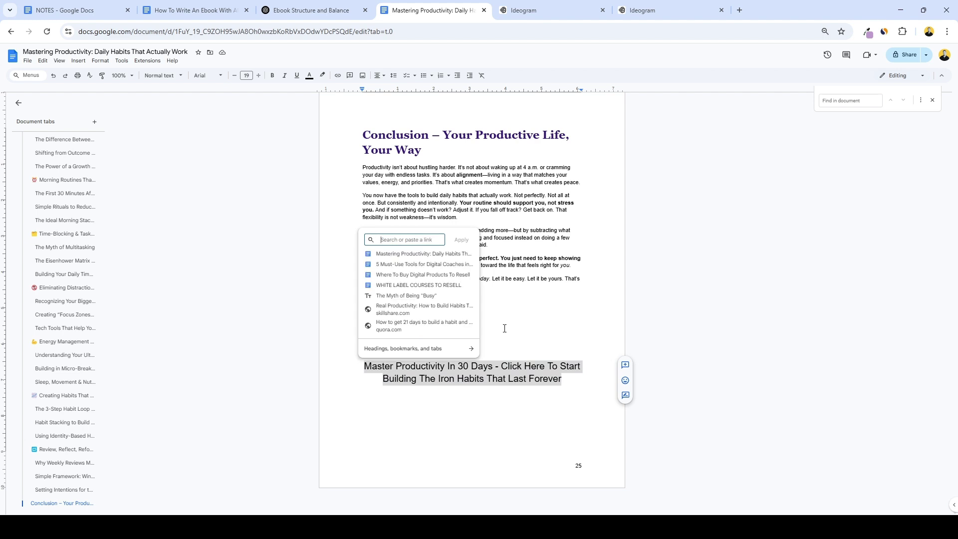
type("www.yoursite.com")
key("Return")
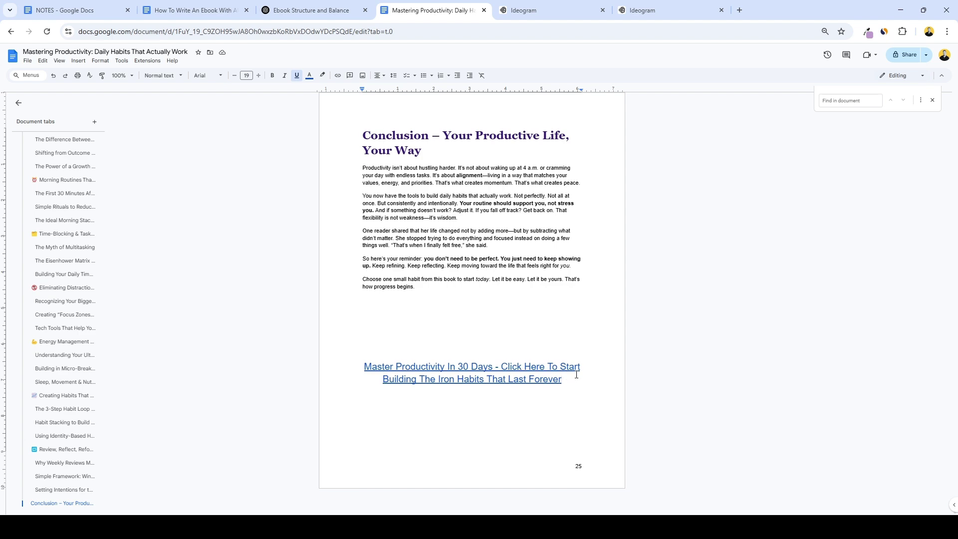
scroll(568, 359, "up", 20)
Scroll through the NOTES image keywords and back up to the Introduction's Image 1 keywords.
scroll(570, 346, "down", 10)
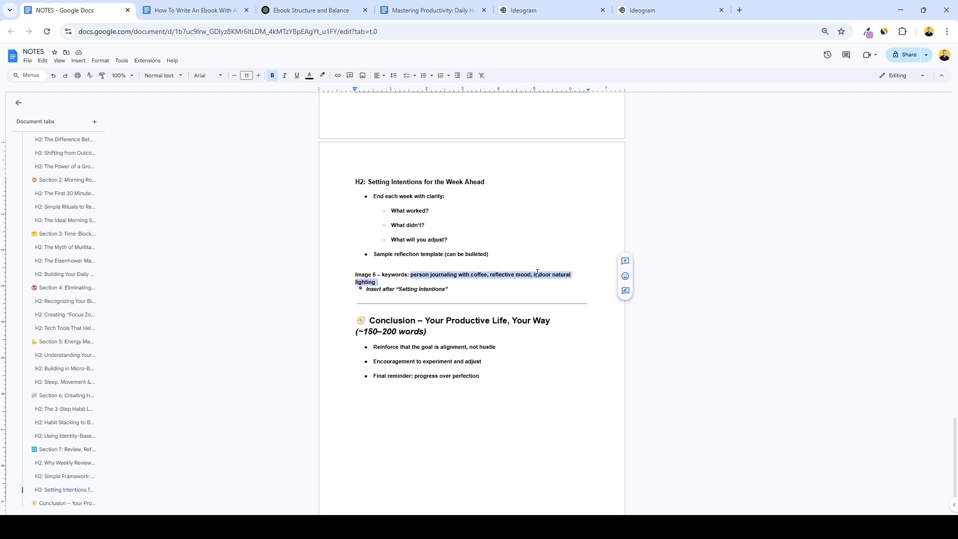
scroll(505, 270, "up", 6)
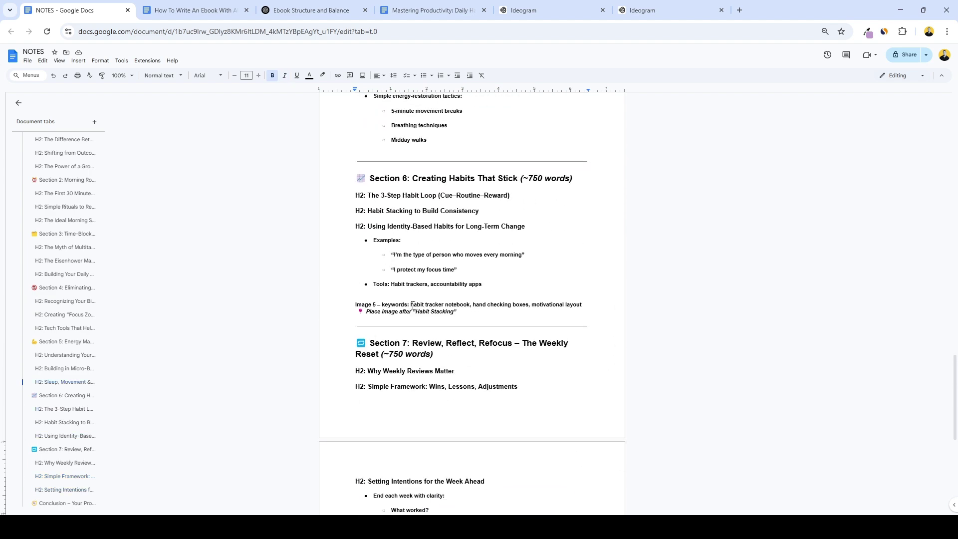
left_click(412, 305)
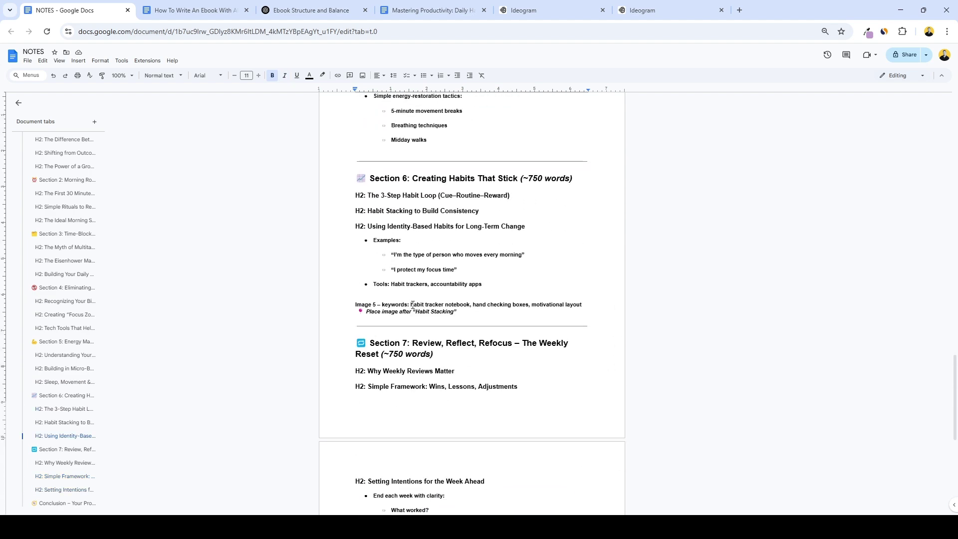
scroll(412, 305, "up", 20)
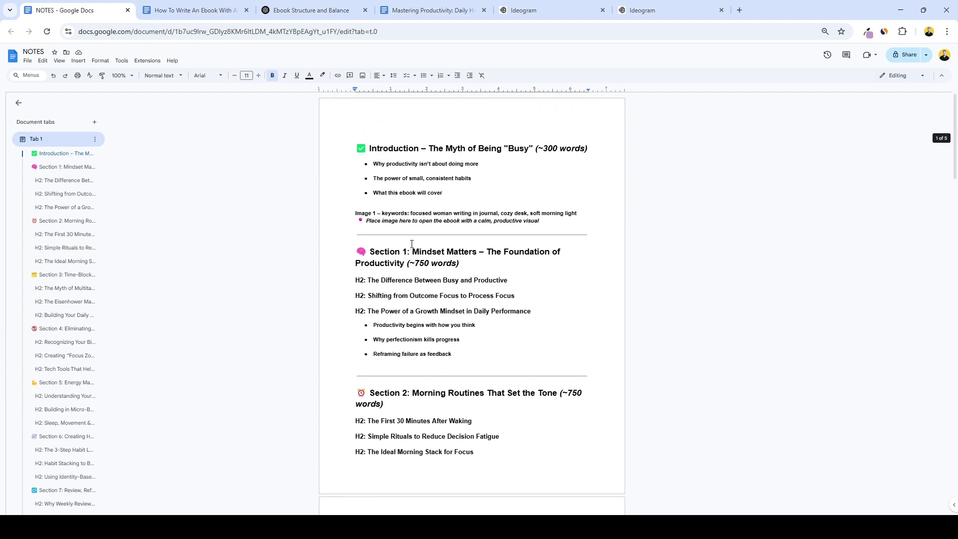
Copy the Image 1 keywords and search Freepik with them.
left_click_drag(410, 213, 584, 212)
key("ctrl+c")
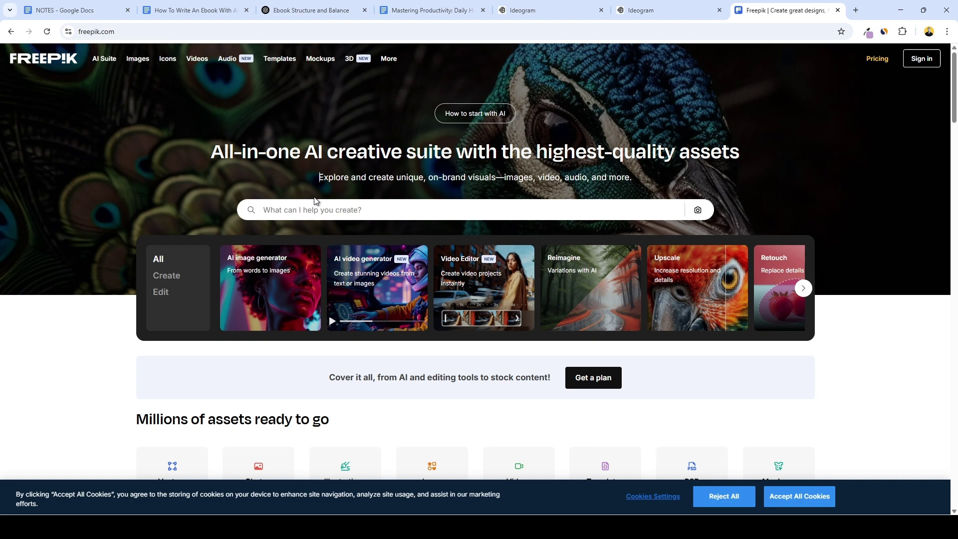
left_click(313, 204)
key("ctrl+v")
key("Return")
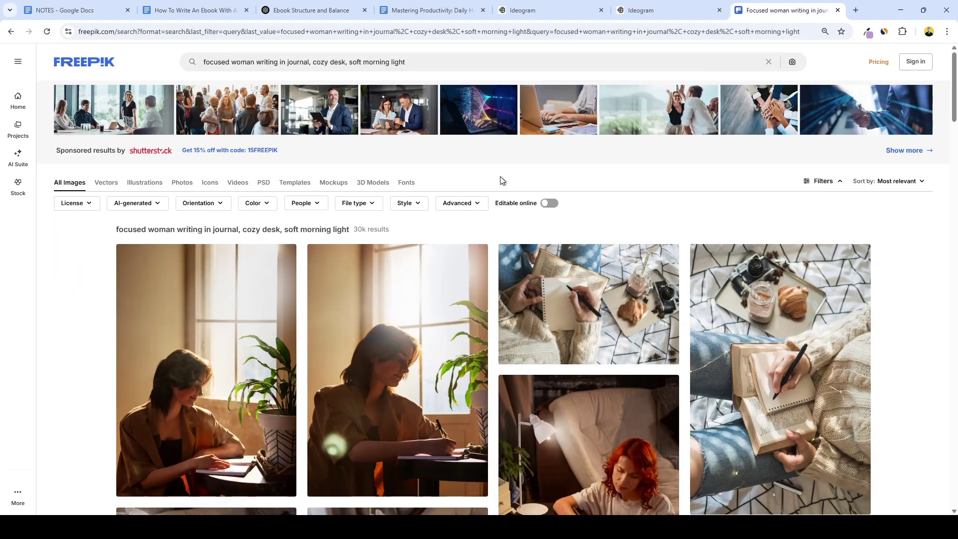
Download the photo of a woman taking notes beside a camera and breakfast.
scroll(501, 180, "down", 2)
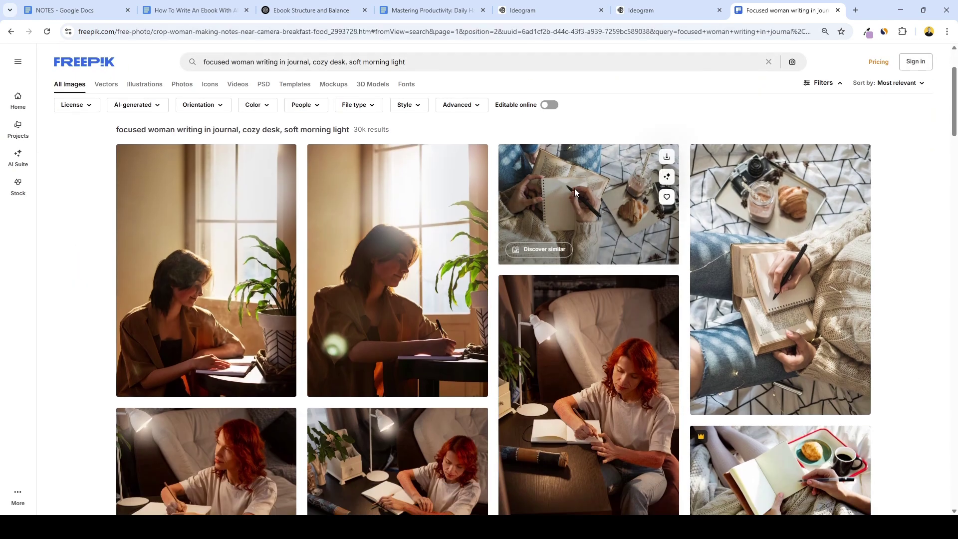
left_click(574, 190)
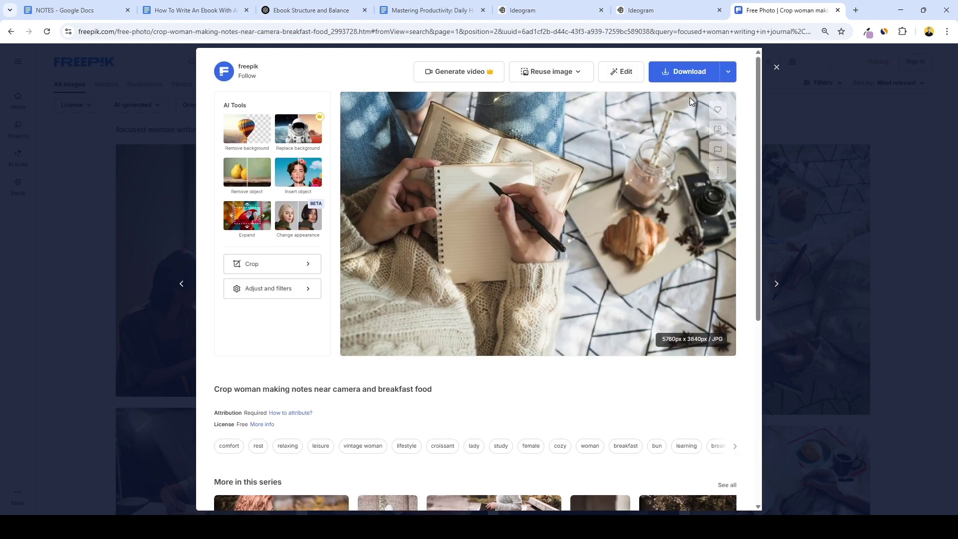
left_click(678, 71)
key("ctrl+4")
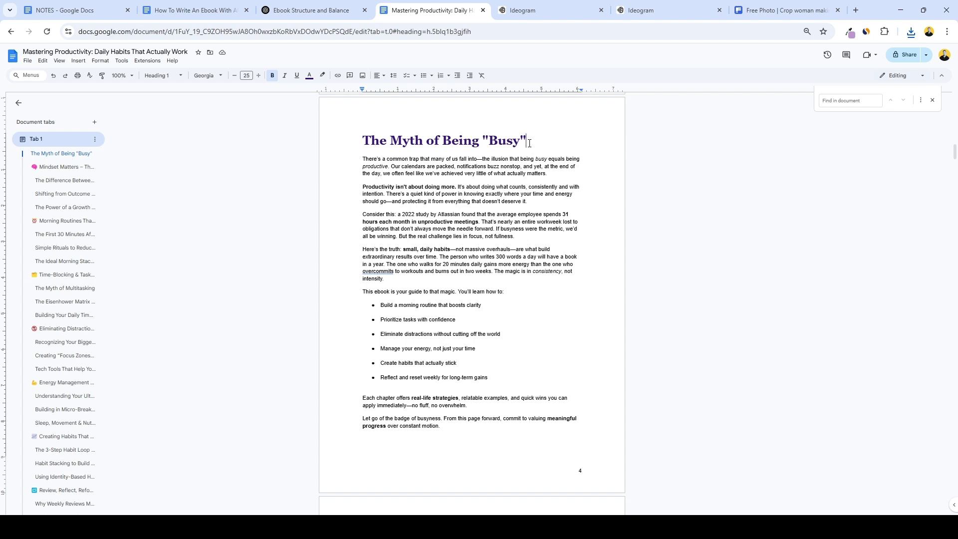
Upload the downloaded journaling photo on a new line under 'The Myth of Being "Busy"' heading.
left_click(530, 144)
key("Return")
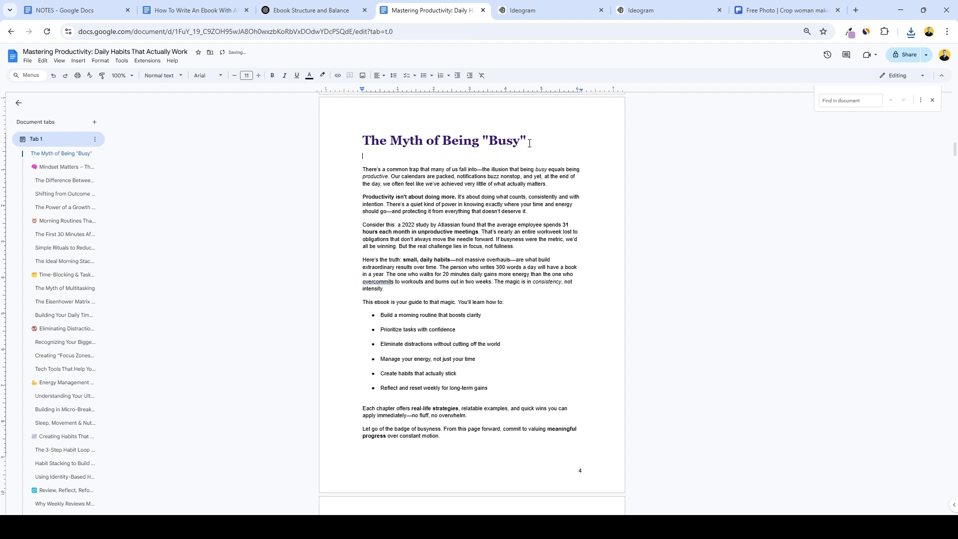
left_click(79, 60)
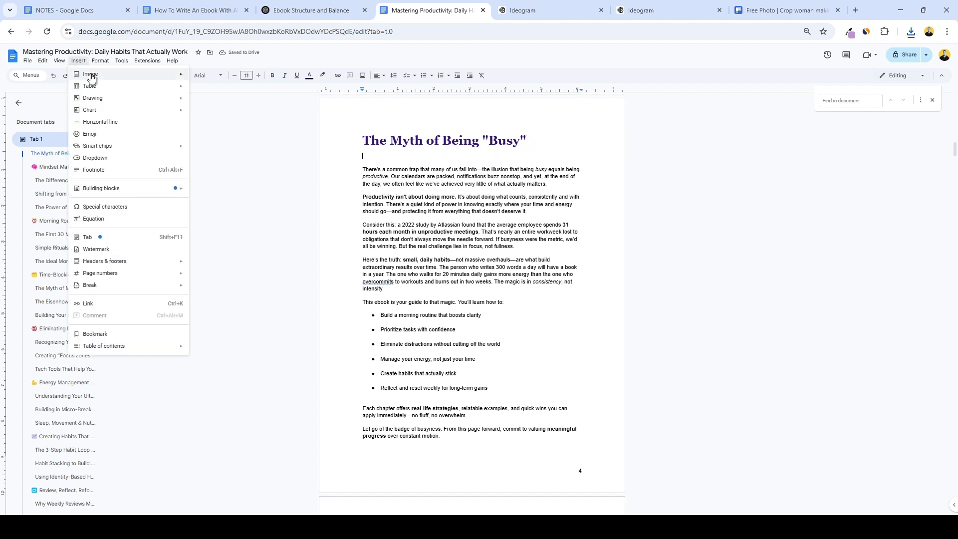
mouse_move(92, 76)
left_click(210, 75)
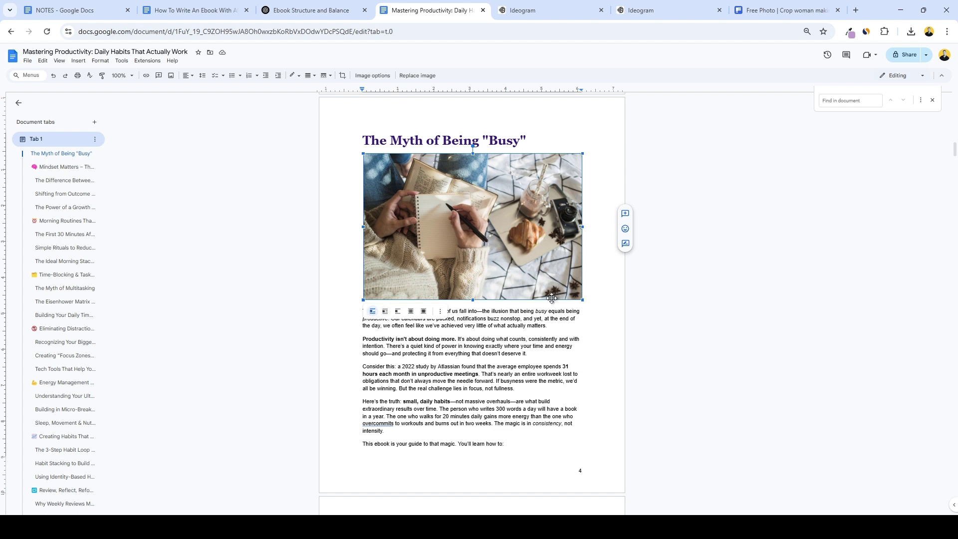
left_click(549, 316)
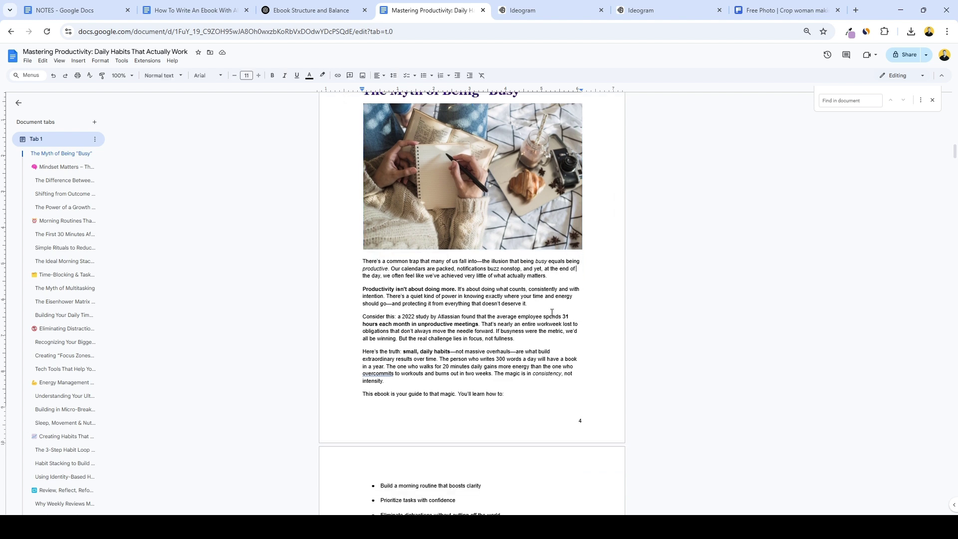
scroll(553, 313, "down", 3)
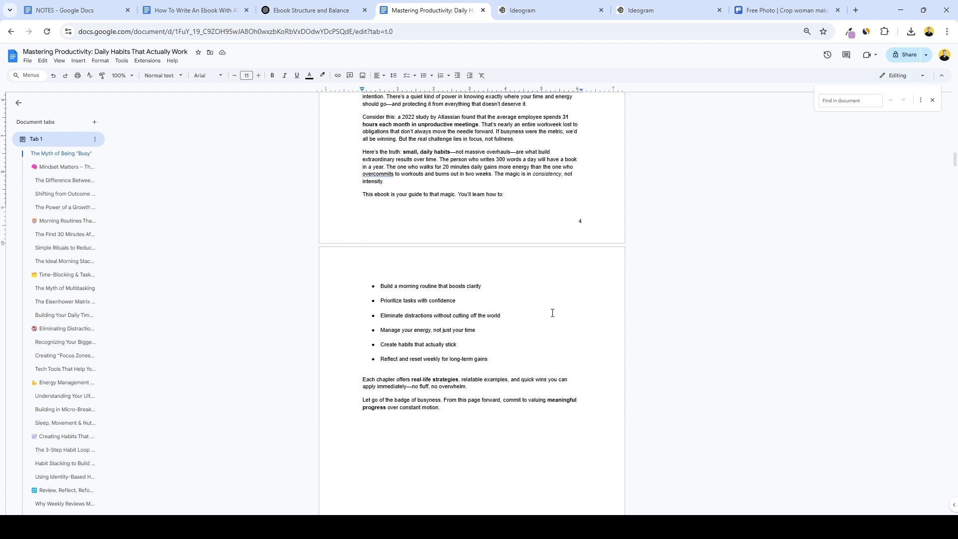
scroll(552, 315, "down", 15)
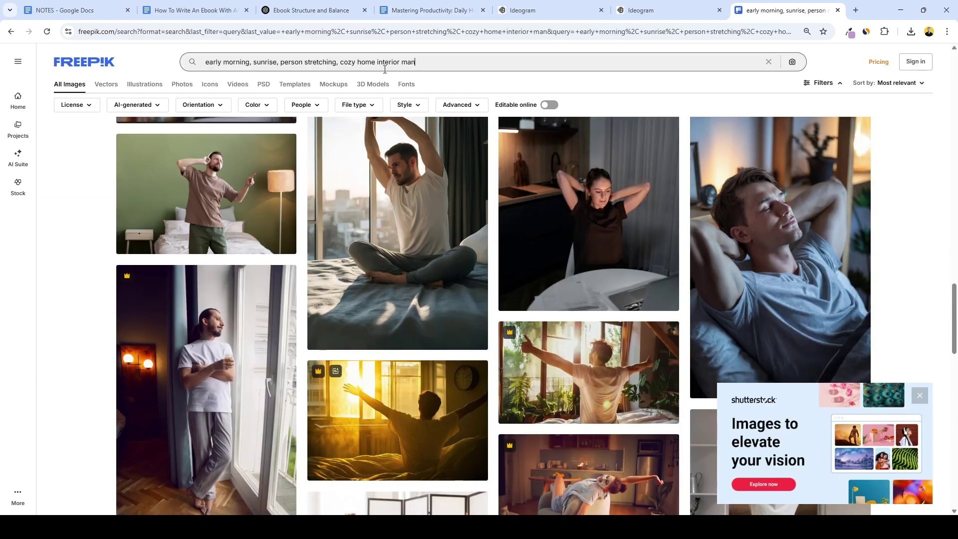
Insert the notepad-and-alarm-clock photo into the Time-Blocking & Task Prioritization chapter, then scroll back up.
scroll(499, 300, "down", 5)
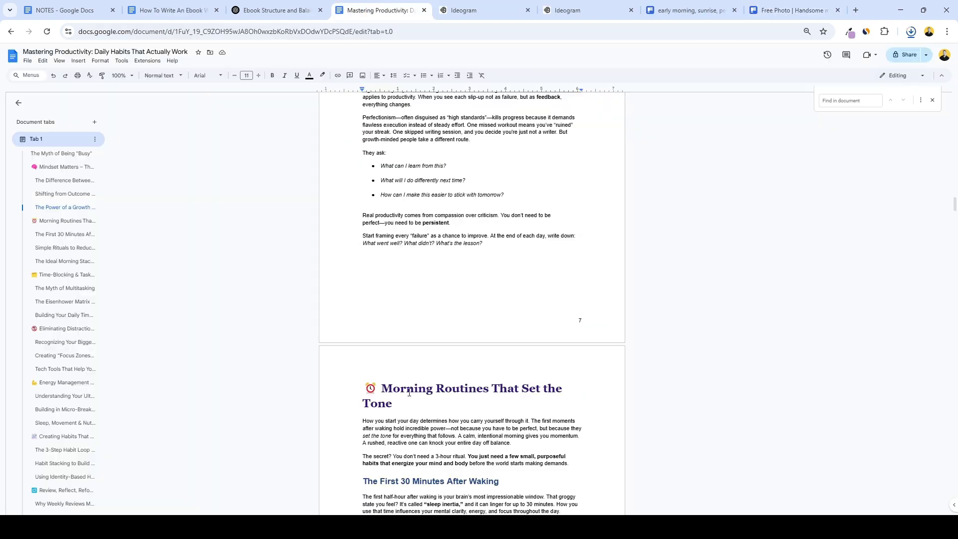
left_click(79, 61)
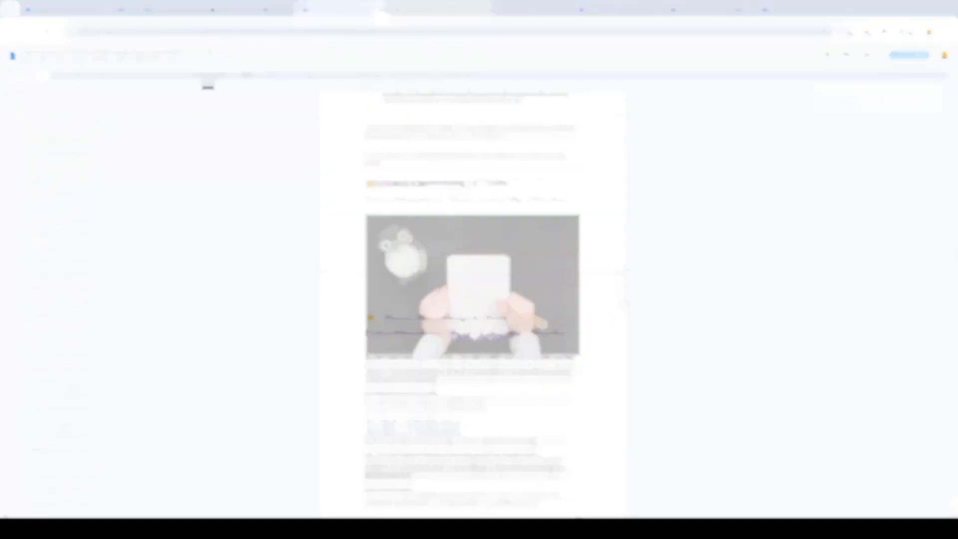
scroll(608, 289, "up", 20)
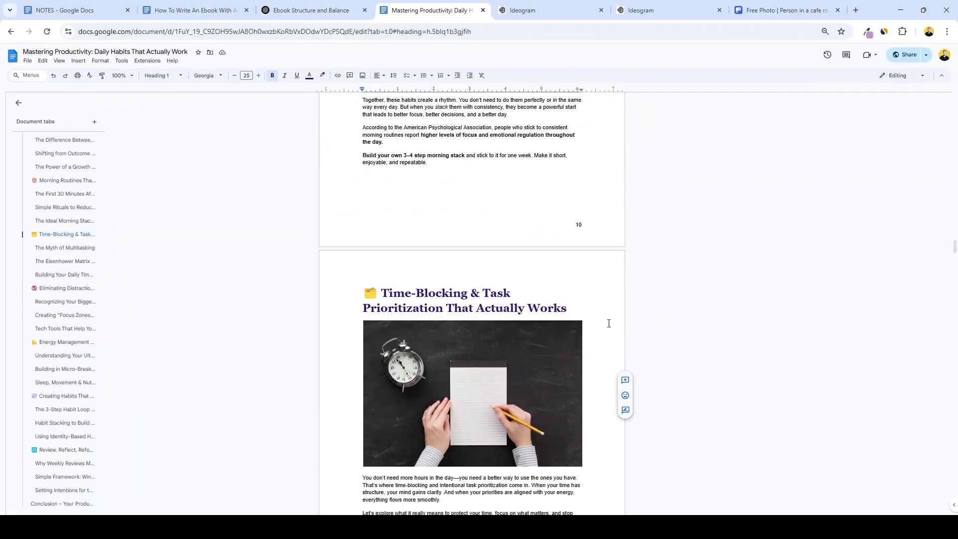
scroll(607, 290, "up", 20)
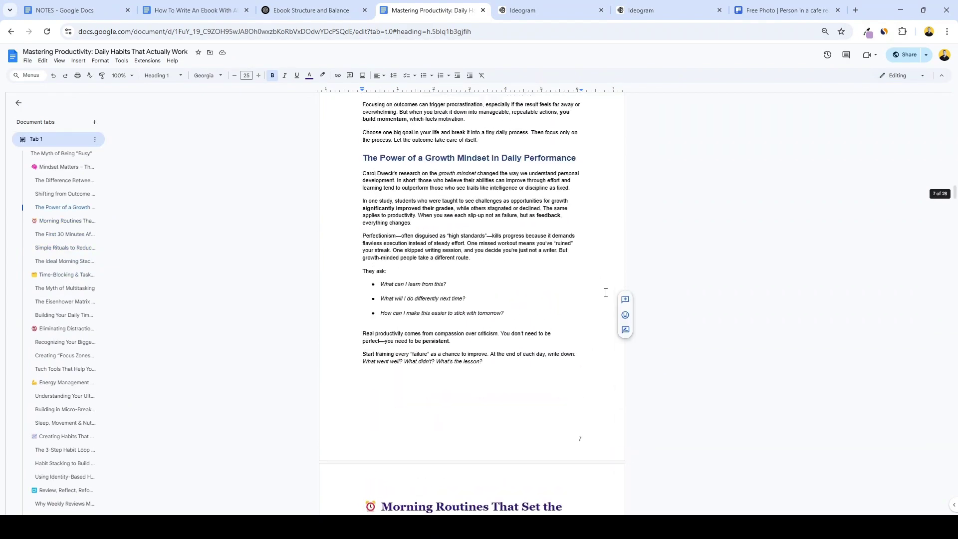
scroll(606, 288, "up", 20)
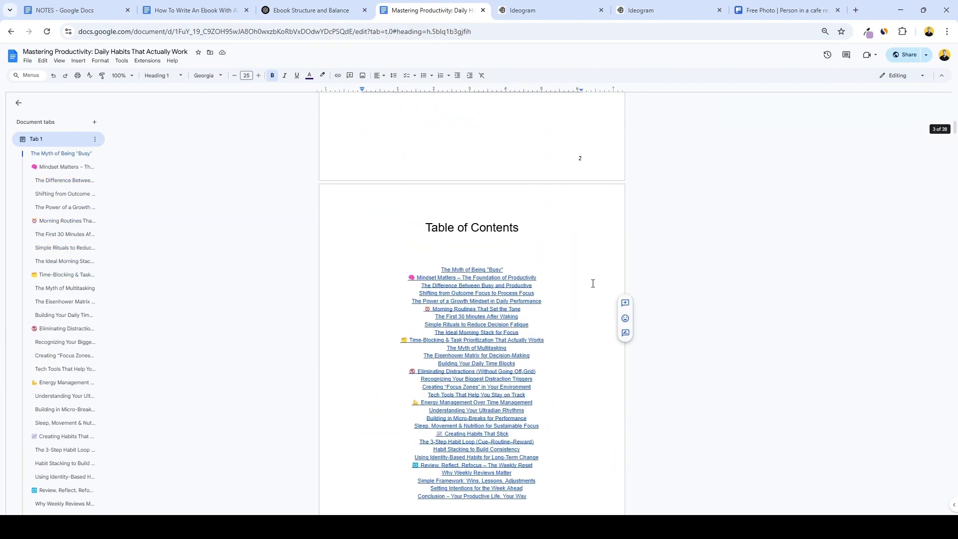
scroll(569, 278, "up", 1)
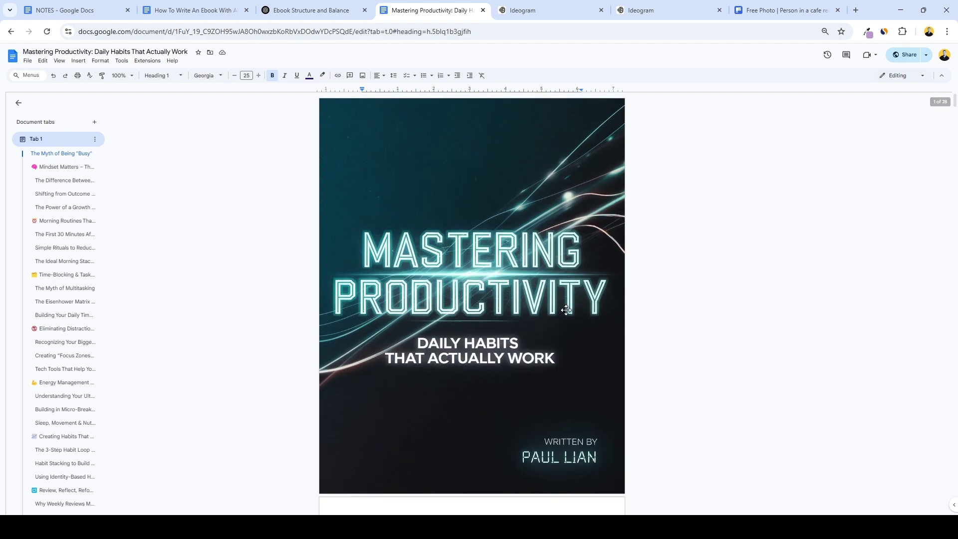
scroll(548, 310, "down", 8)
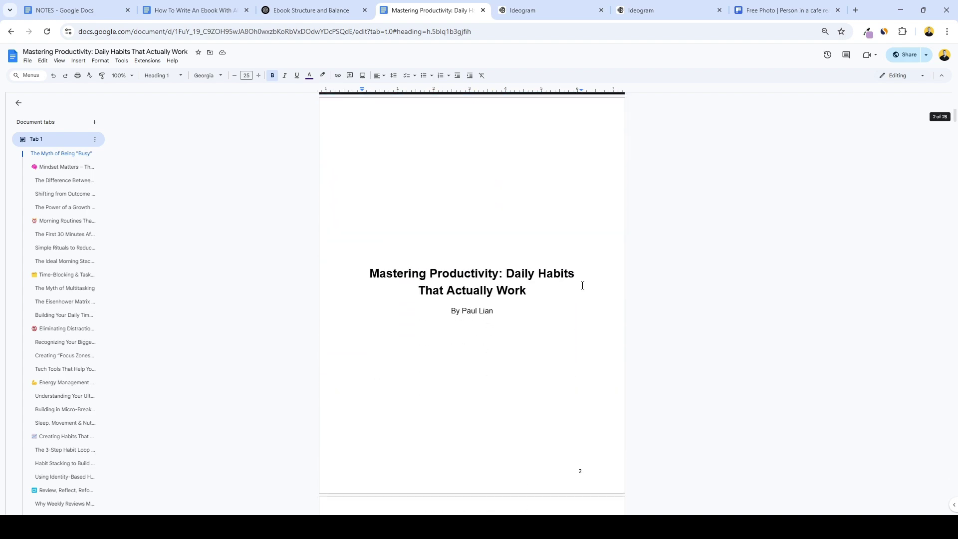
scroll(574, 307, "down", 7)
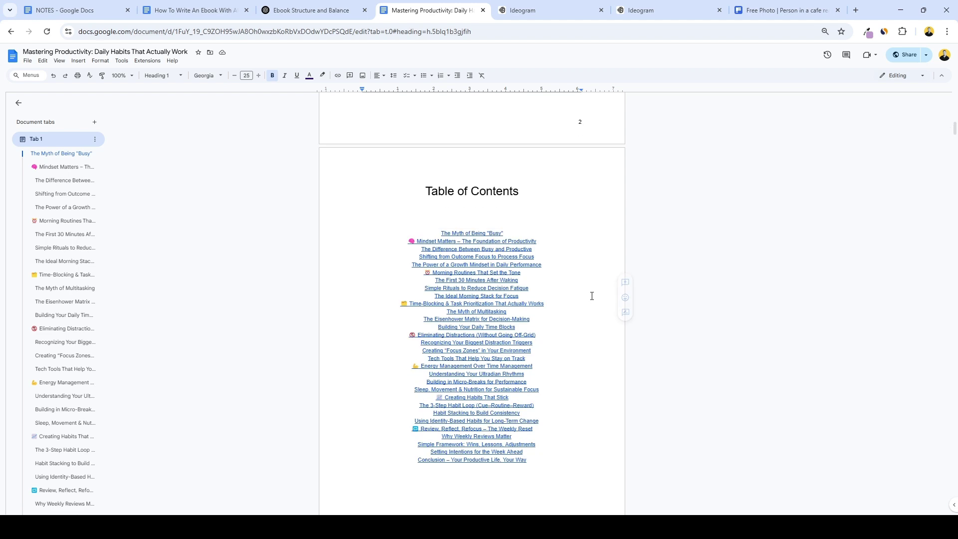
scroll(594, 299, "down", 3)
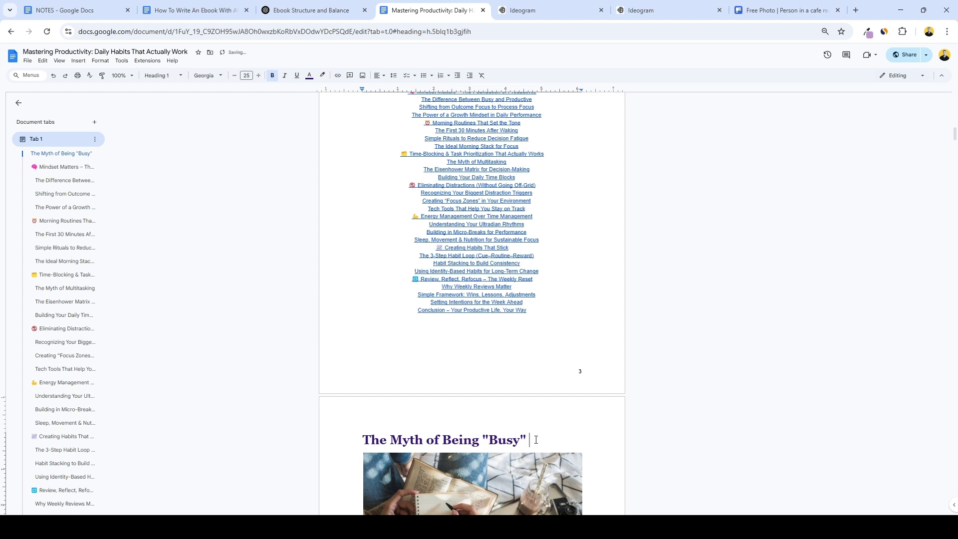
scroll(613, 327, "up", 2)
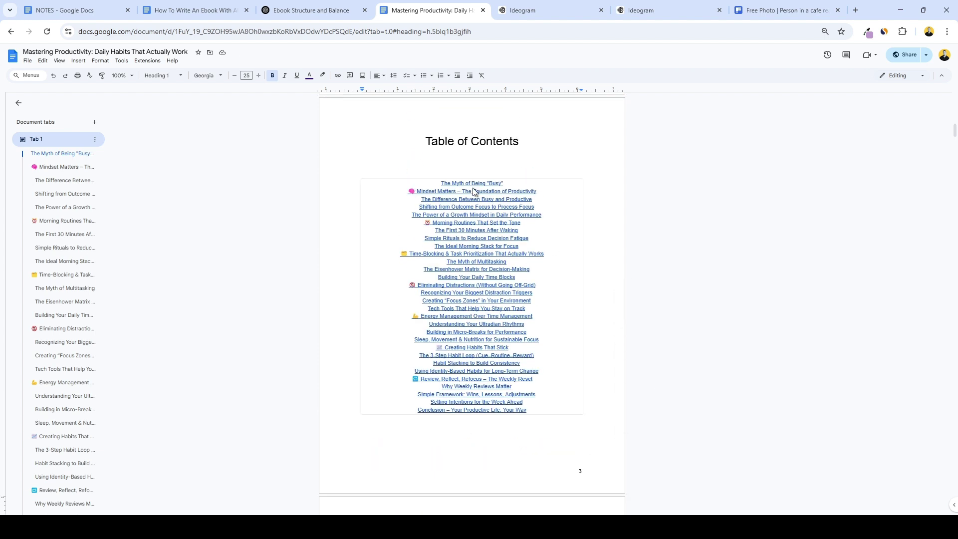
Update the table of contents so its first entry reads The Myth of Being "Busy" Person.
left_click(508, 183)
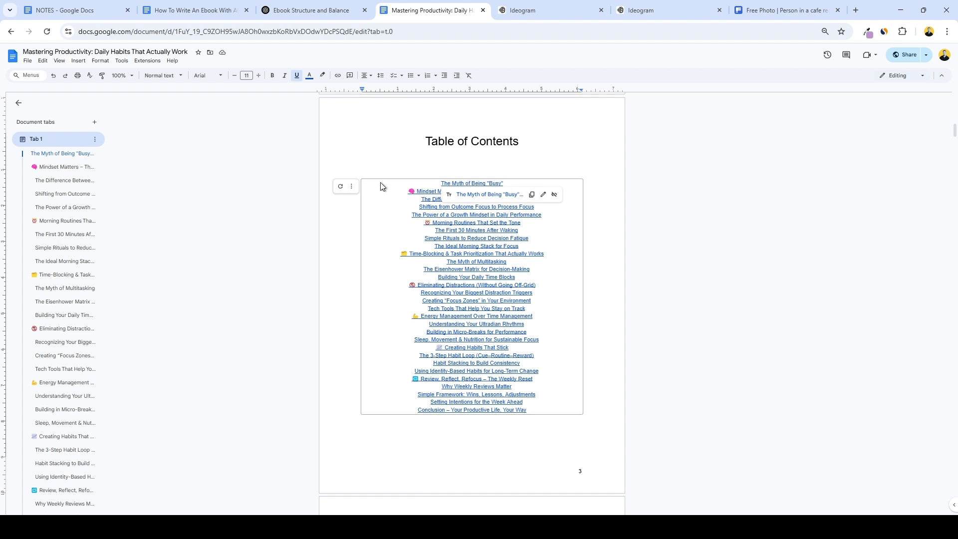
left_click(339, 187)
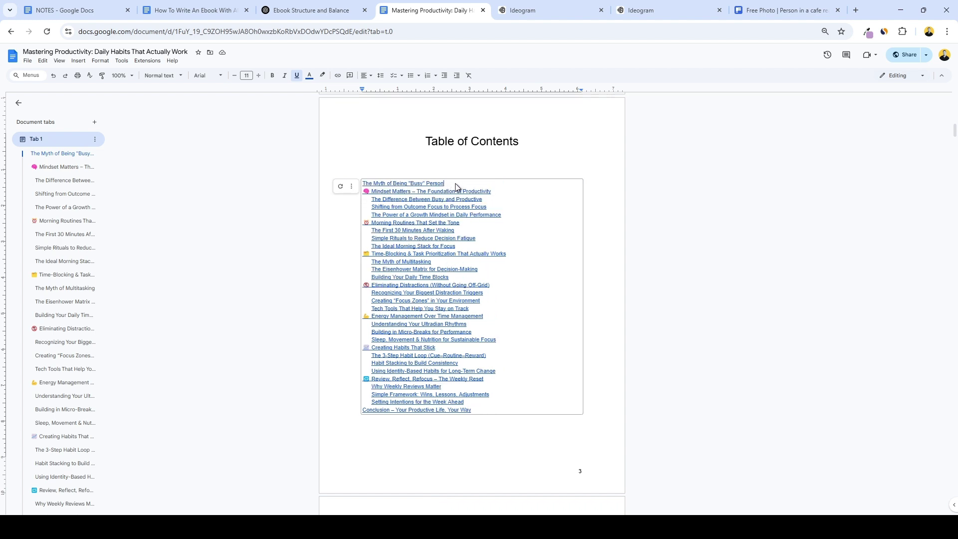
left_click_drag(443, 183, 365, 189)
left_click(540, 220)
scroll(555, 256, "down", 5)
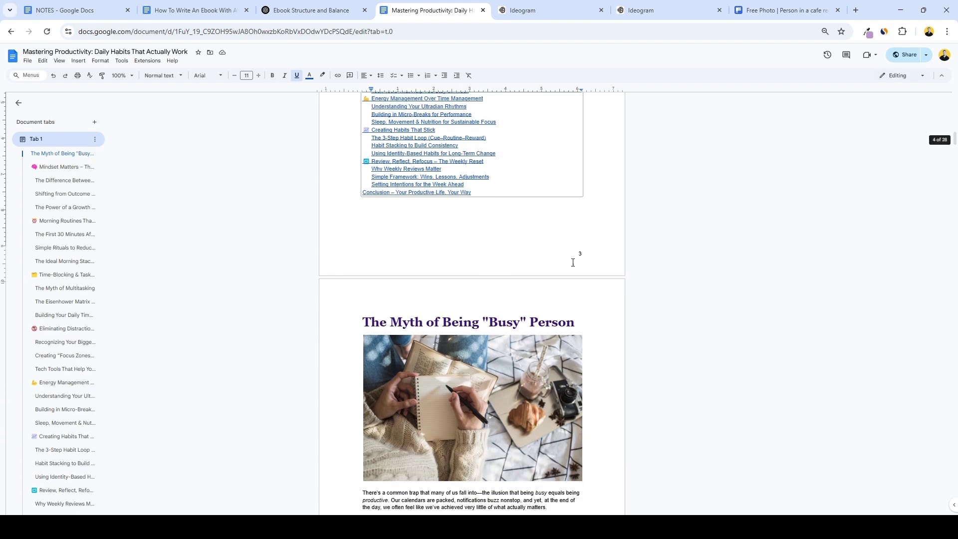
scroll(573, 263, "down", 9)
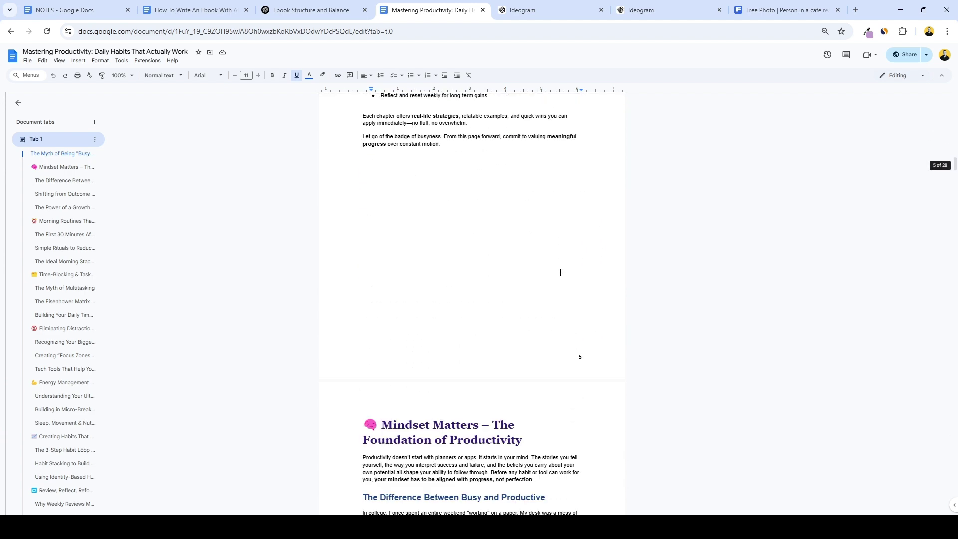
scroll(560, 272, "down", 14)
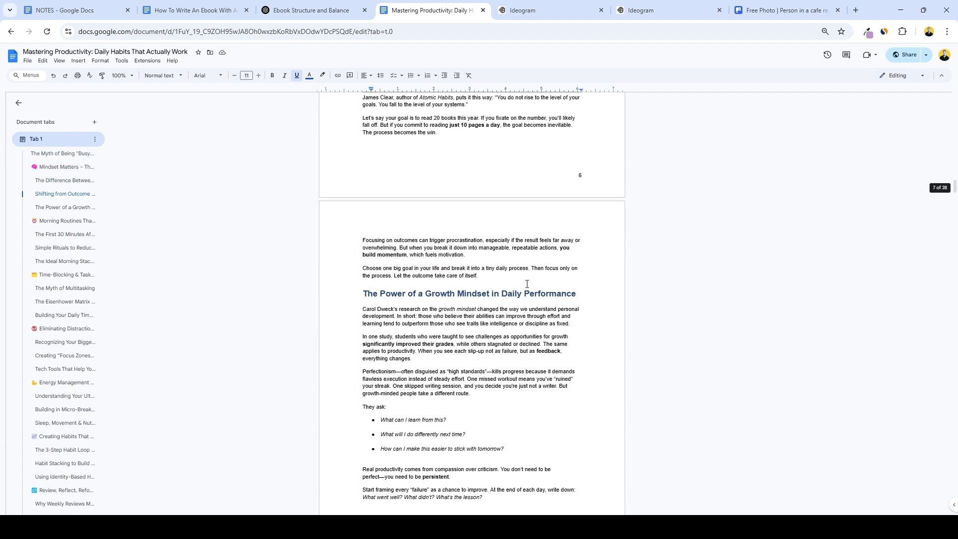
scroll(514, 301, "down", 13)
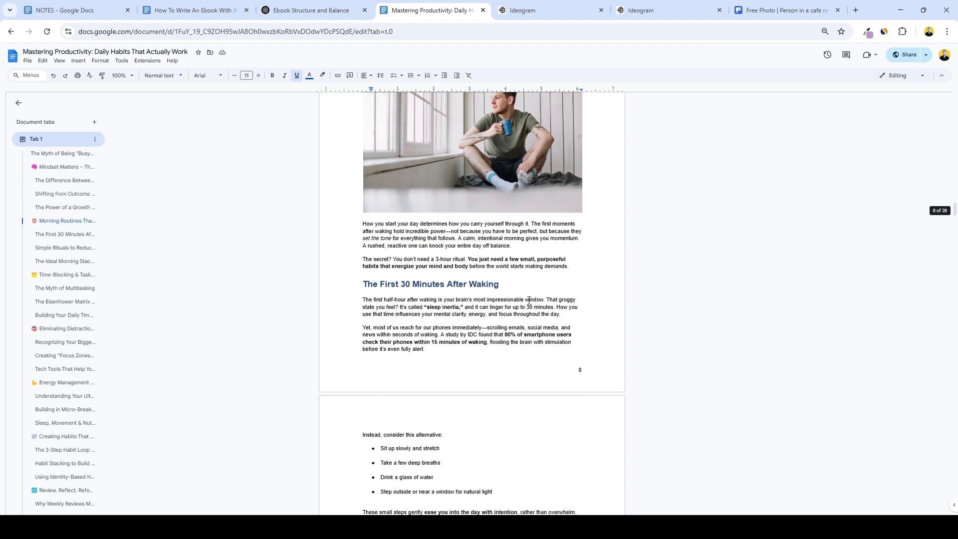
scroll(529, 297, "down", 20)
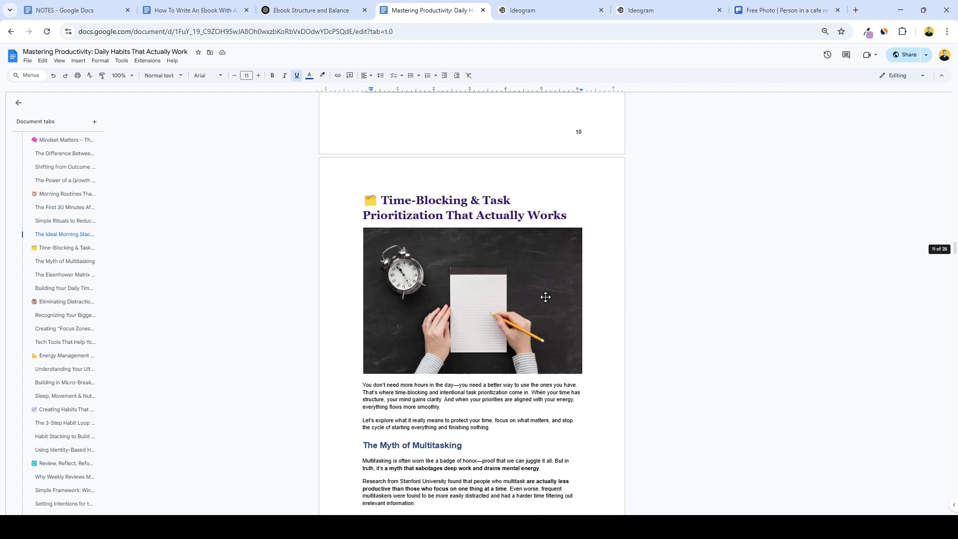
scroll(546, 297, "down", 4)
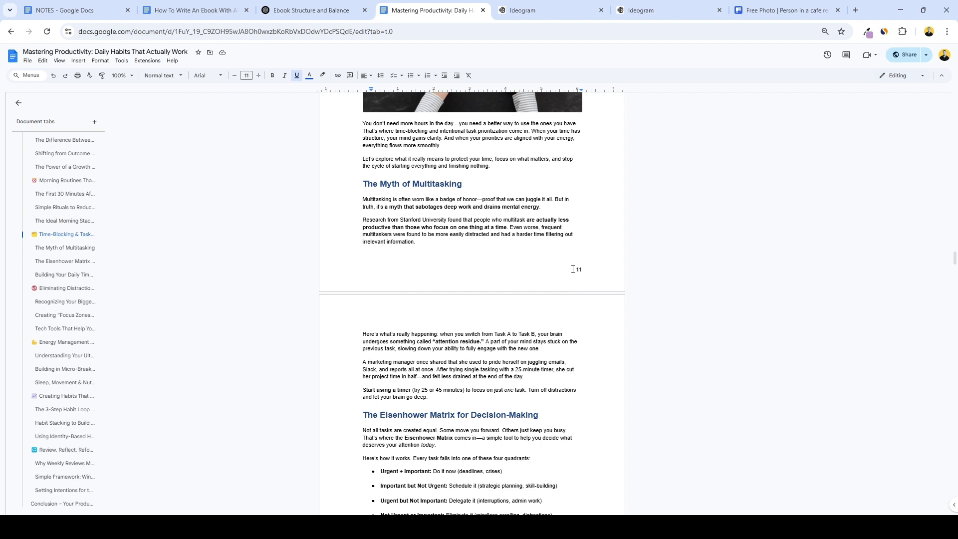
scroll(572, 269, "down", 11)
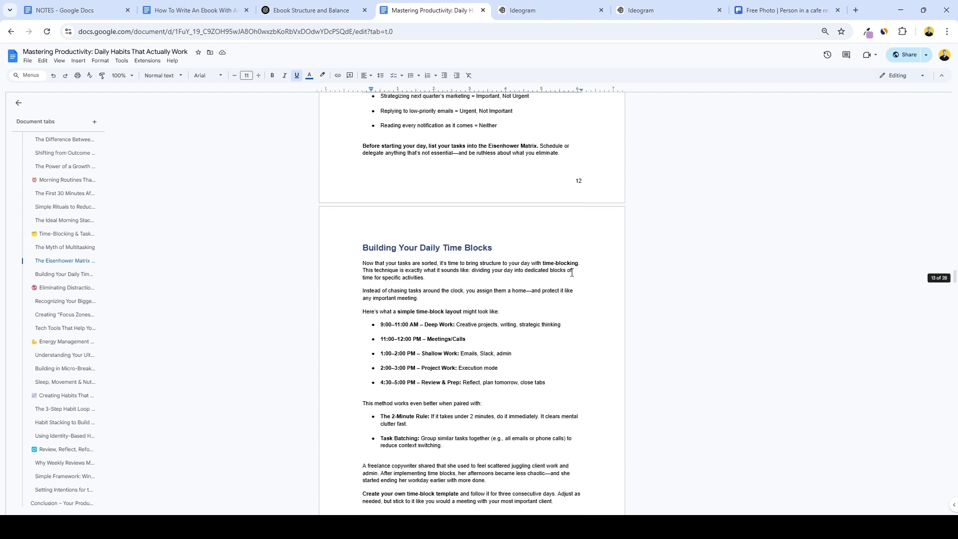
scroll(572, 272, "down", 6)
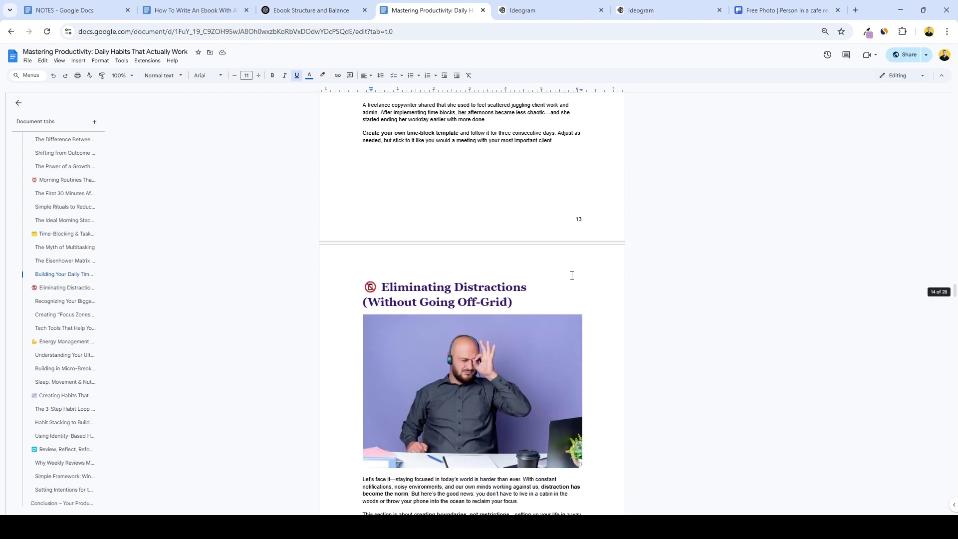
scroll(571, 274, "down", 3)
scroll(570, 275, "down", 5)
scroll(561, 269, "down", 19)
scroll(558, 272, "down", 12)
scroll(534, 274, "down", 1)
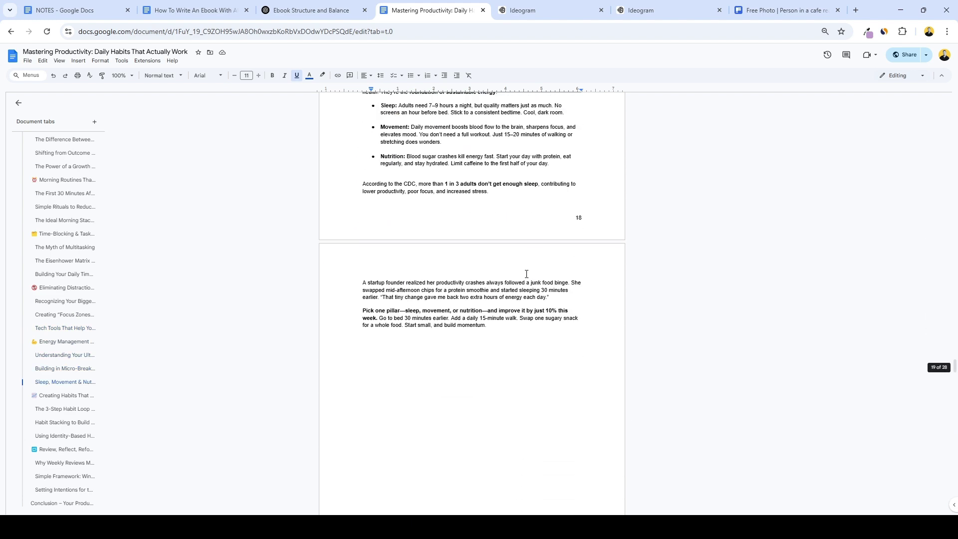
Review the ebook's available download formats.
left_click(27, 61)
mouse_move(70, 142)
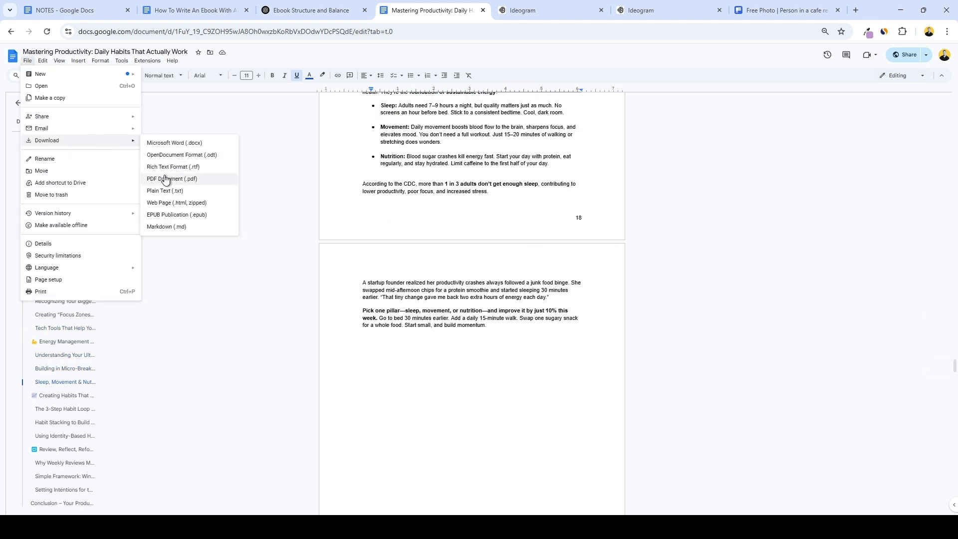
left_click(241, 187)
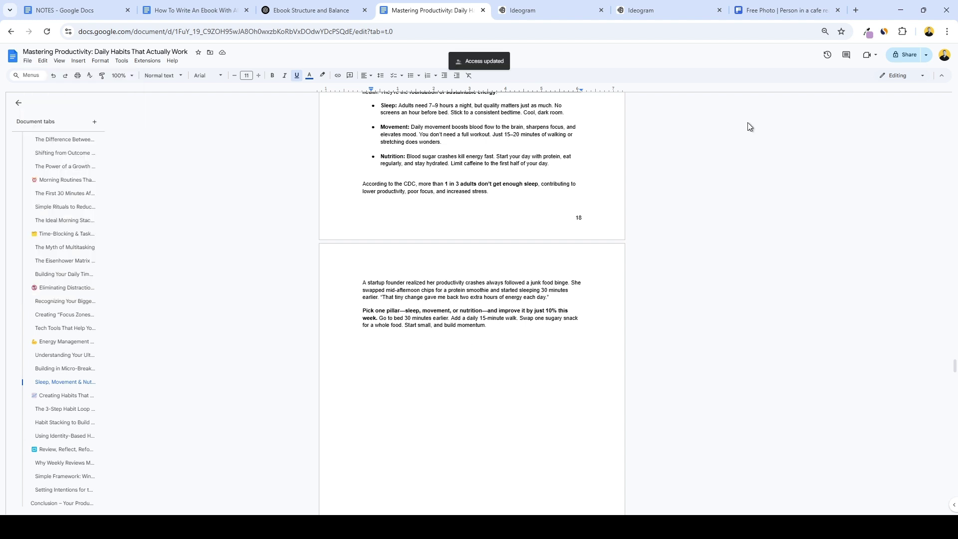
Set general access to Anyone with the link as Viewer and copy the share link.
left_click(897, 56)
left_click(456, 334)
left_click(440, 318)
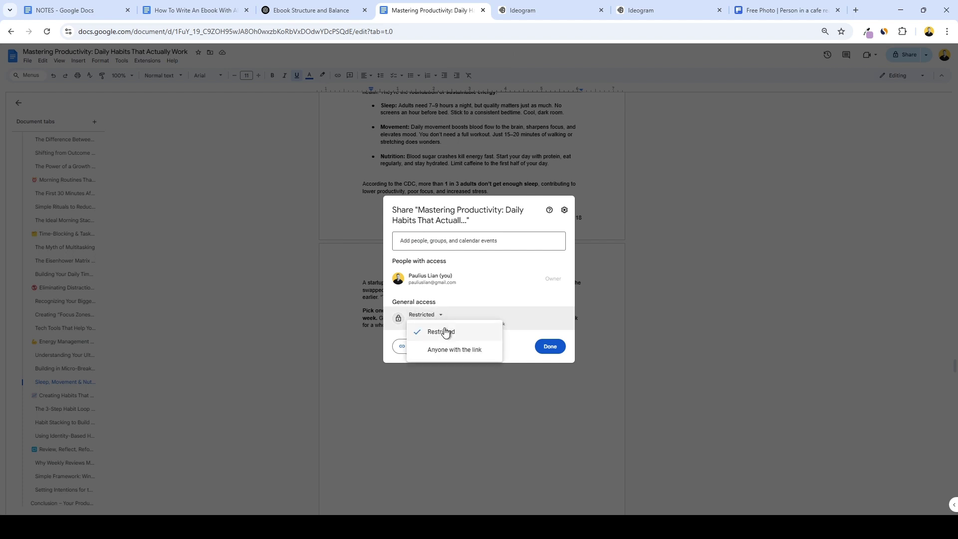
left_click(443, 351)
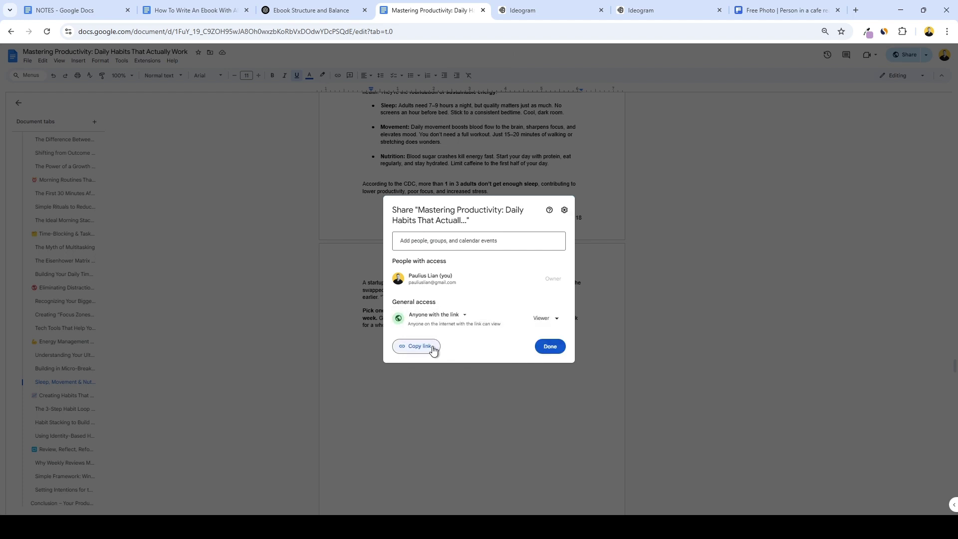
left_click(432, 347)
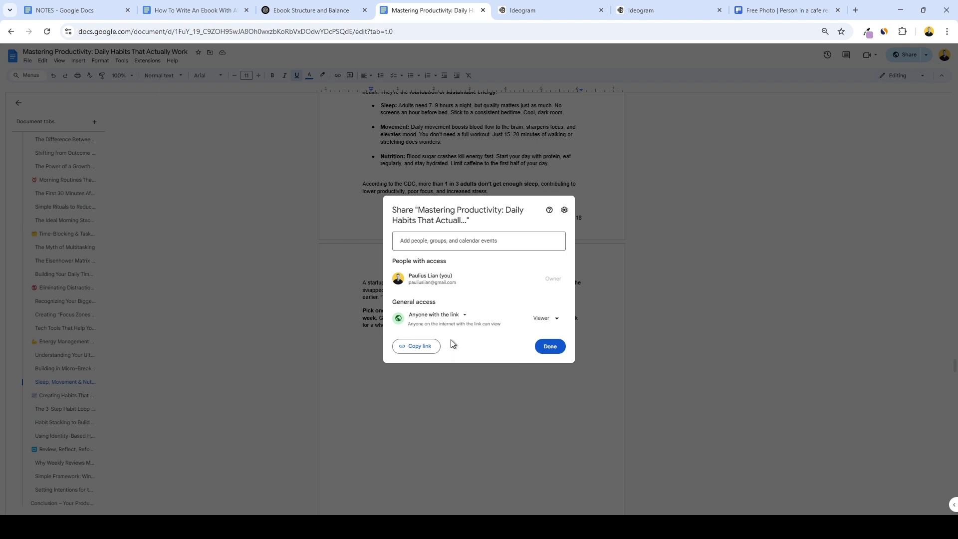
left_click(550, 346)
scroll(539, 346, "down", 3)
scroll(534, 351, "down", 7)
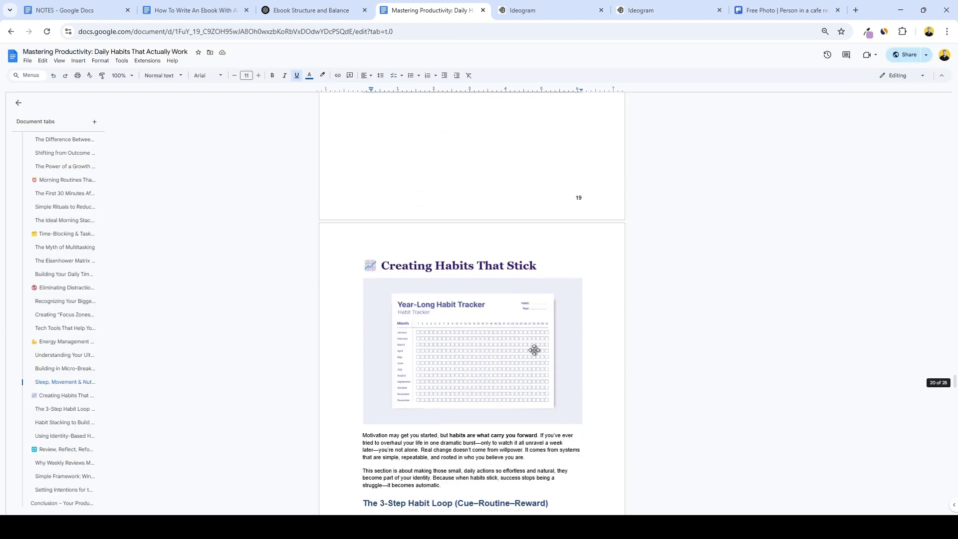
scroll(534, 350, "down", 5)
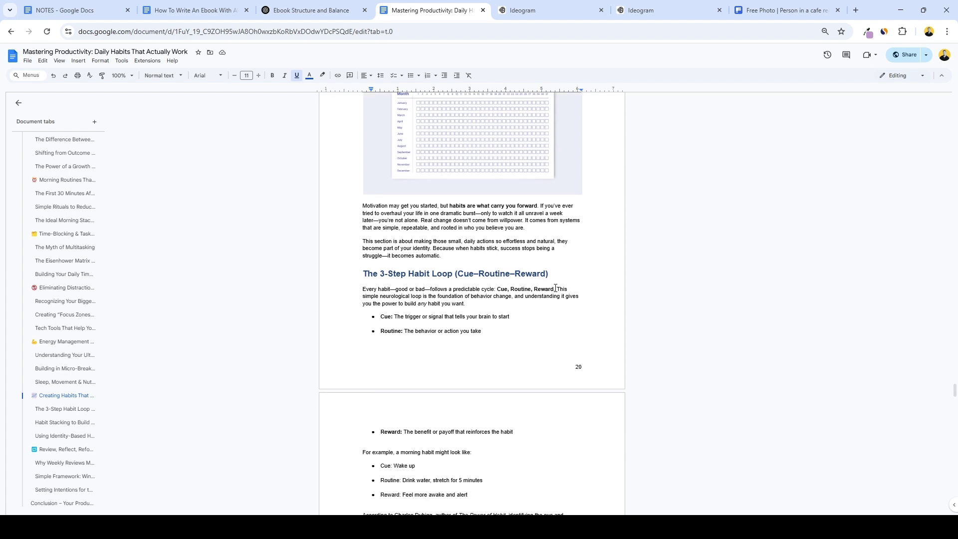
Scroll down the PLR.me Reports & eBooks list and go to results page 2.
scroll(554, 287, "down", 1)
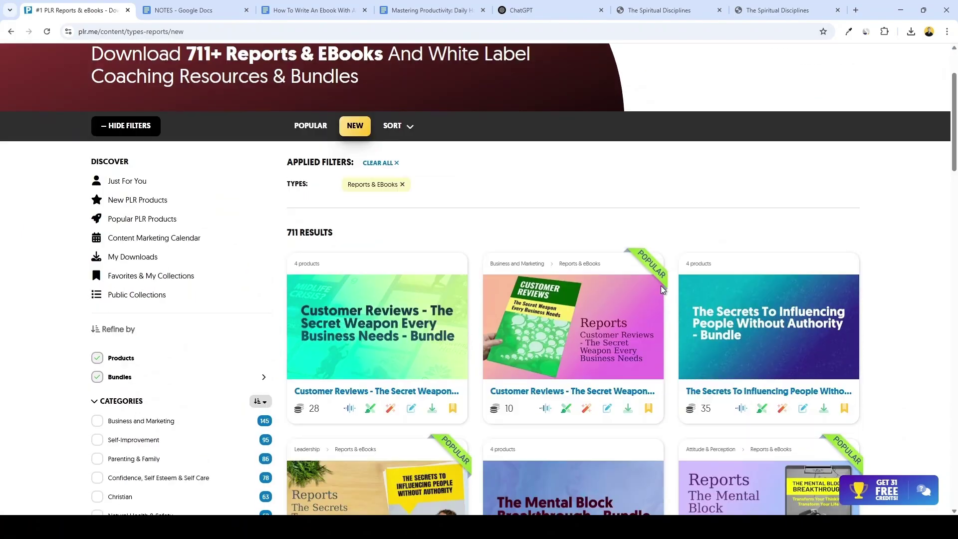
scroll(659, 287, "down", 3)
scroll(658, 290, "down", 12)
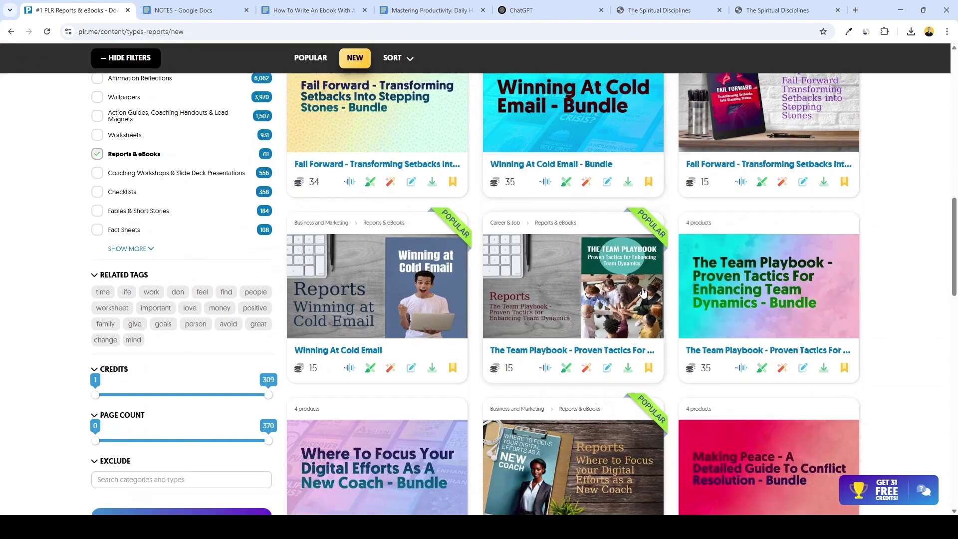
scroll(632, 294, "down", 11)
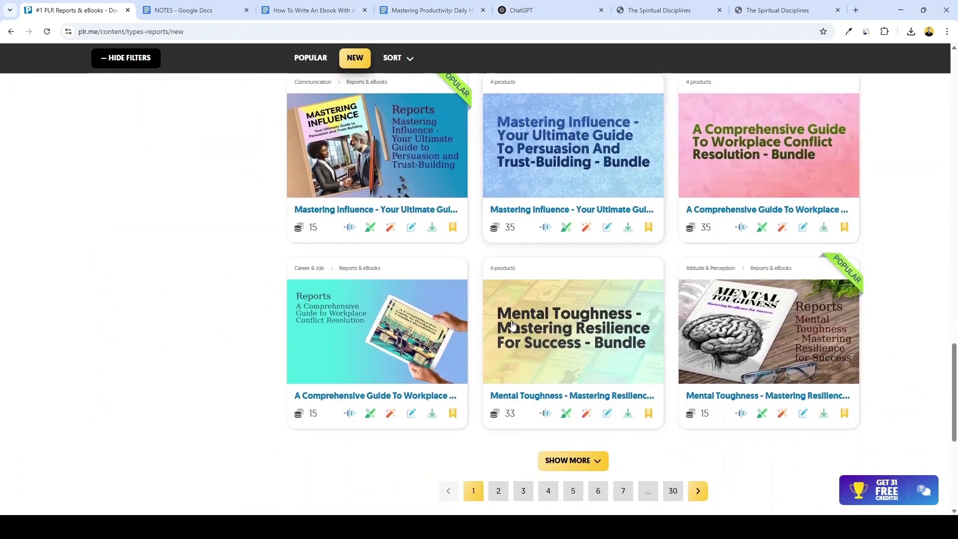
left_click(498, 490)
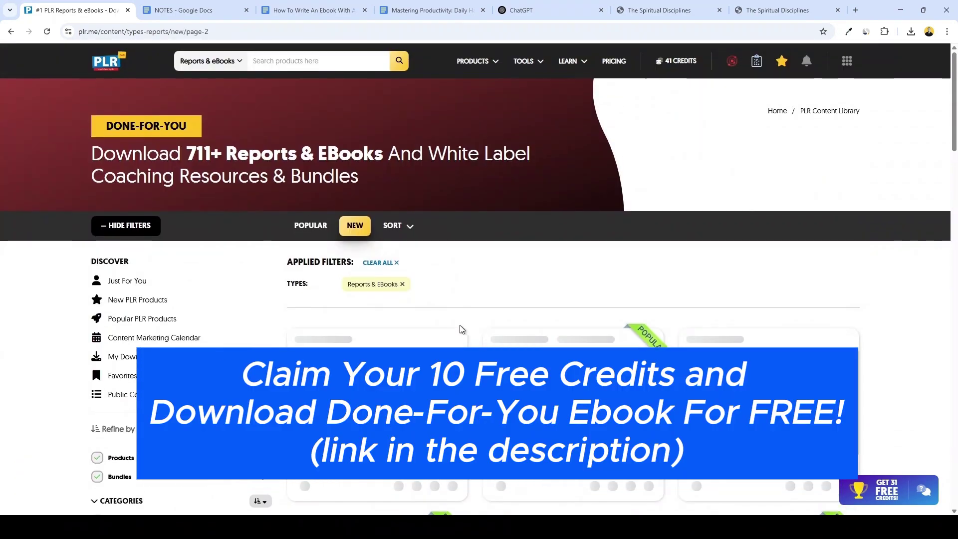
scroll(478, 318, "down", 3)
scroll(454, 304, "down", 3)
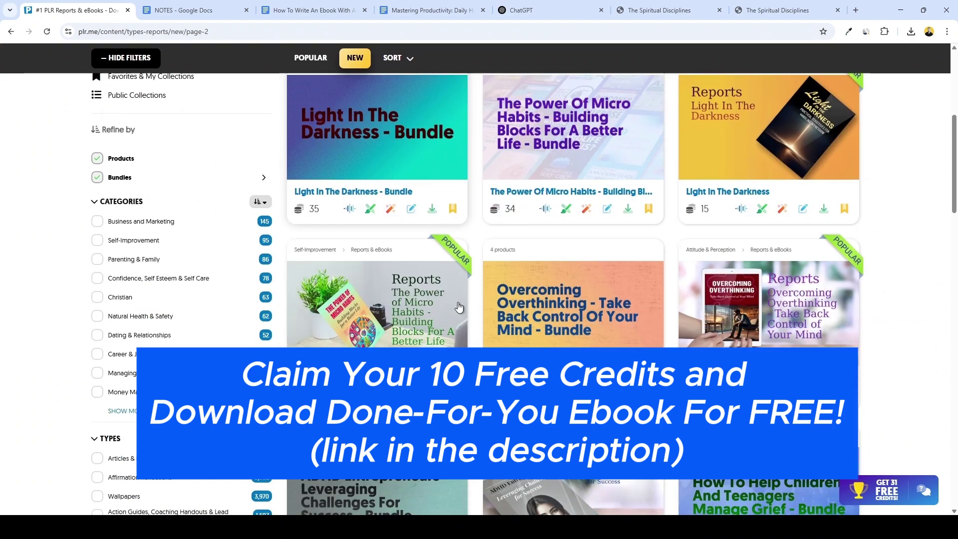